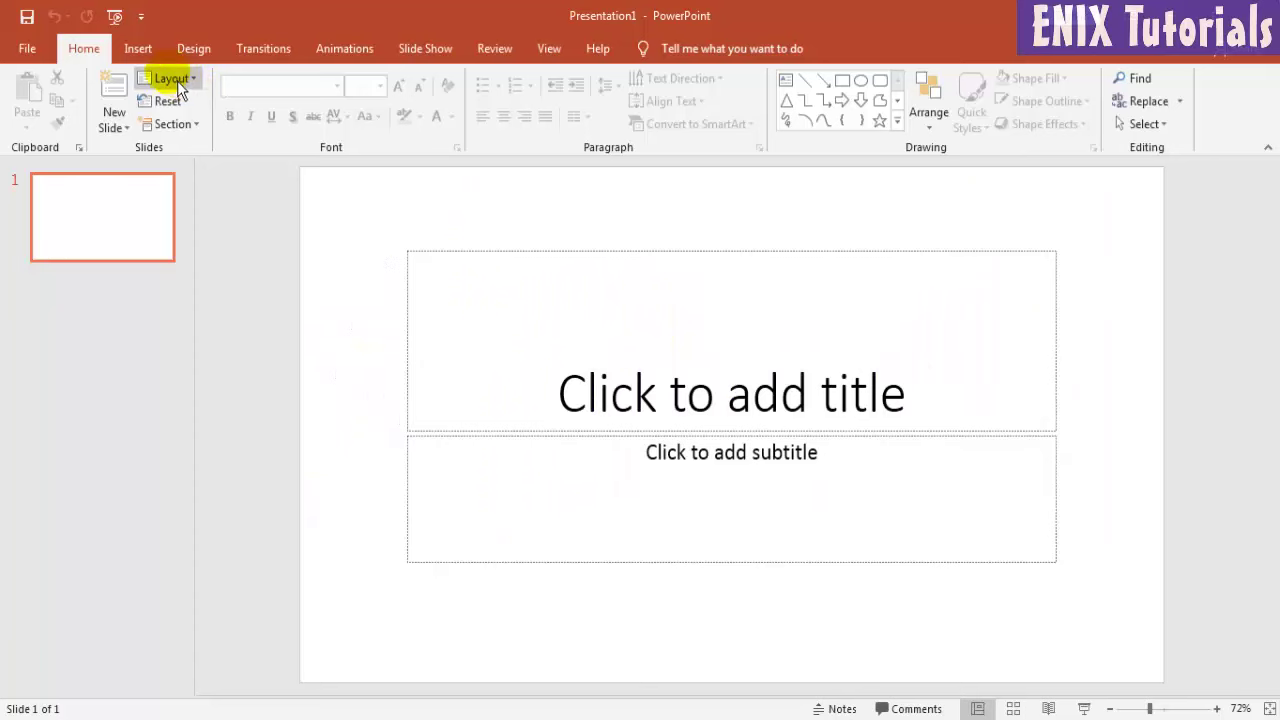
Apply the Blank layout and resize the slide to A4 Paper (210x297 mm), portrait orientation.
left_click(165, 78)
left_click(191, 350)
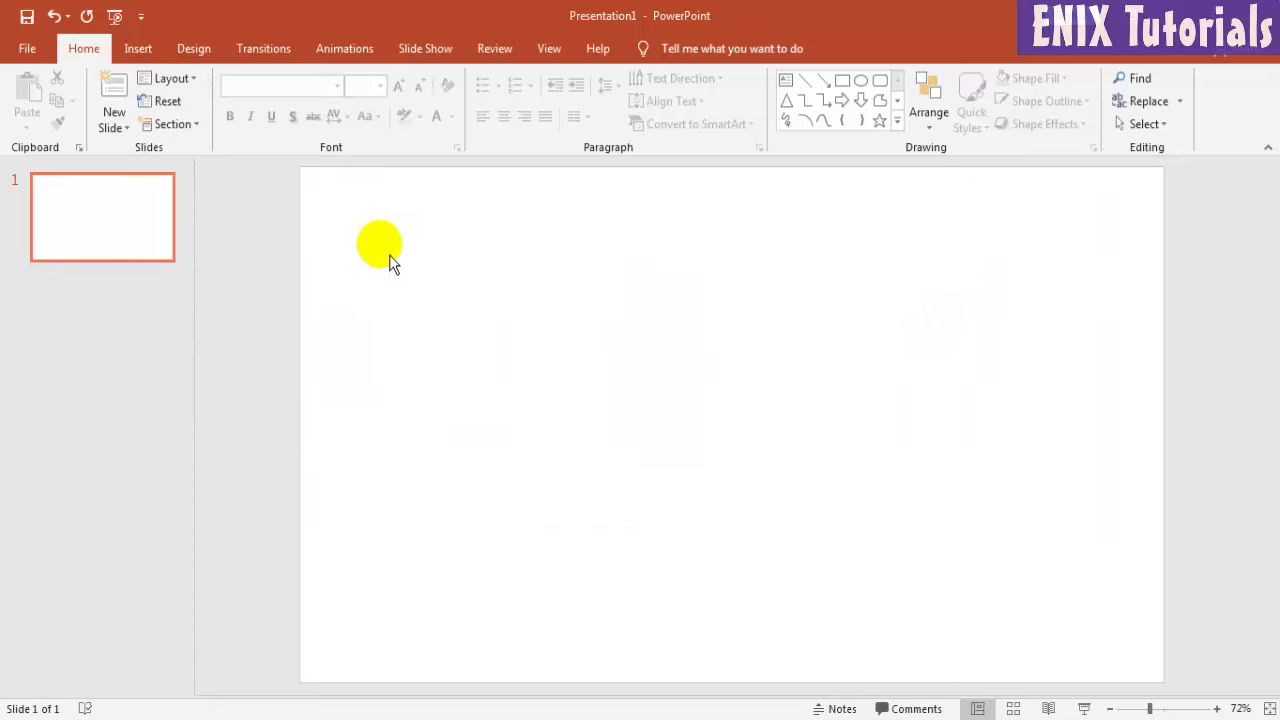
left_click(223, 62)
left_click(1143, 120)
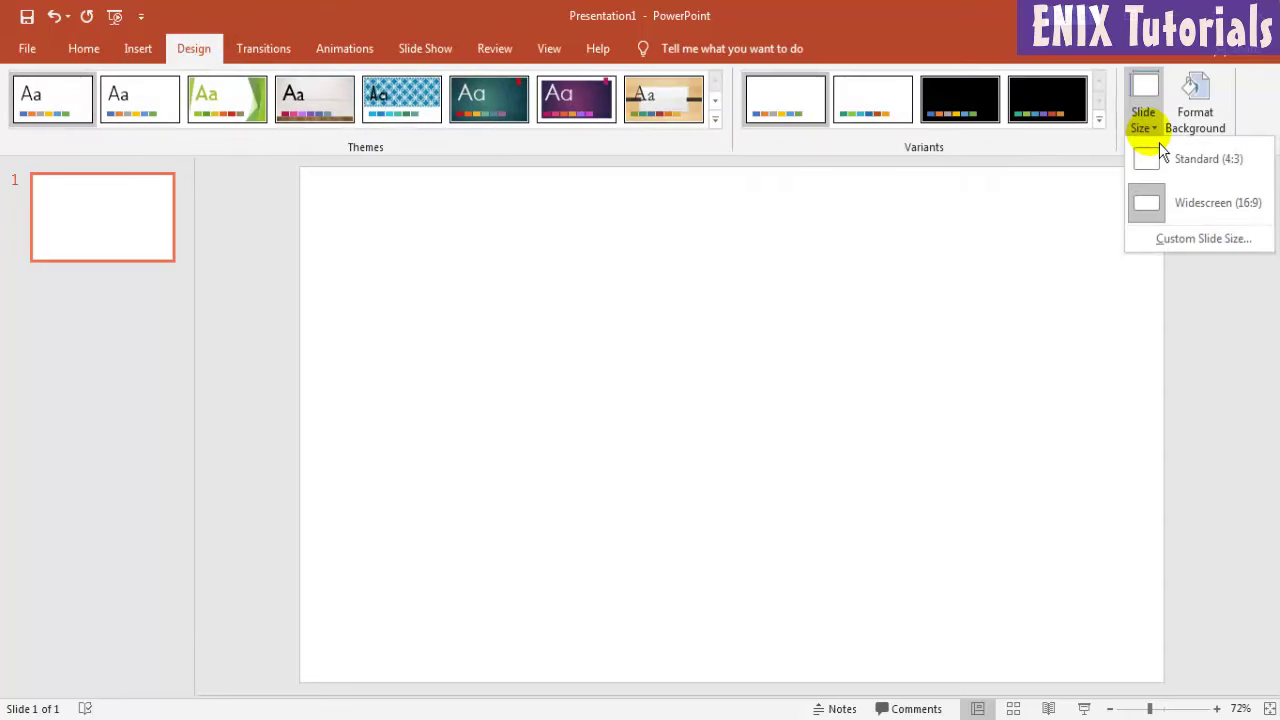
left_click(1167, 243)
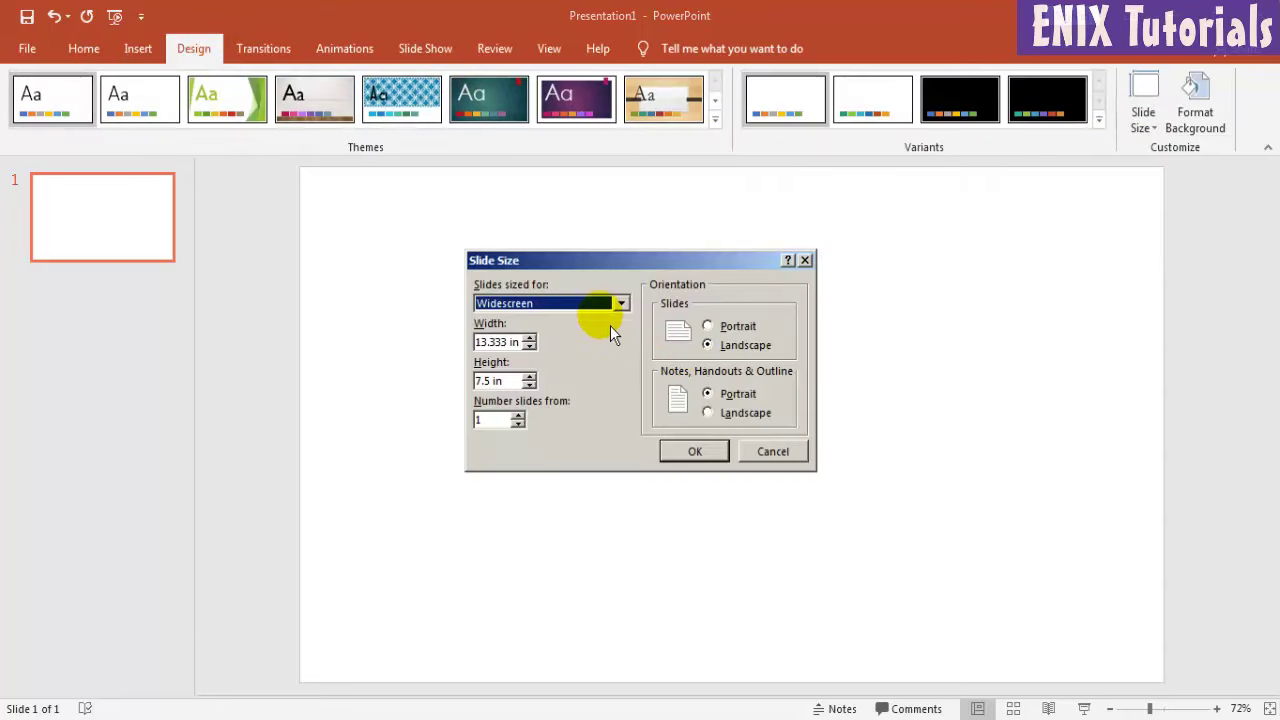
left_click(612, 304)
left_click(566, 403)
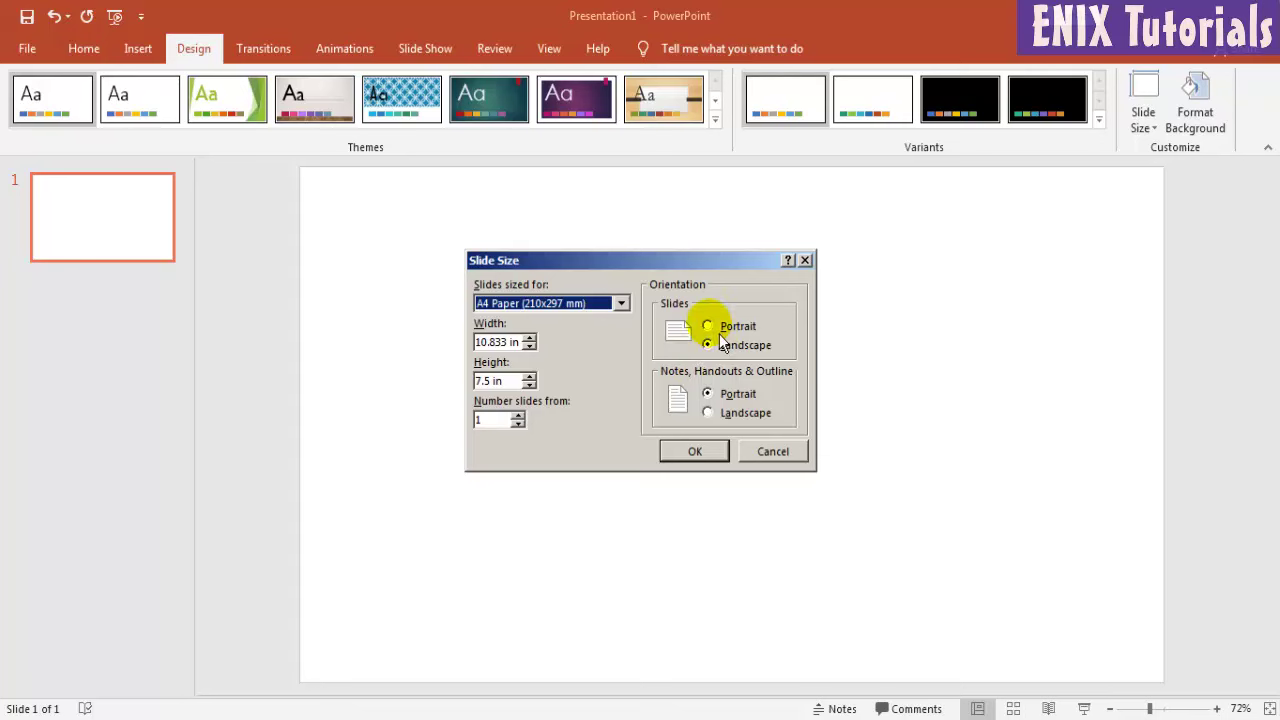
left_click(708, 326)
left_click(718, 452)
left_click(683, 500)
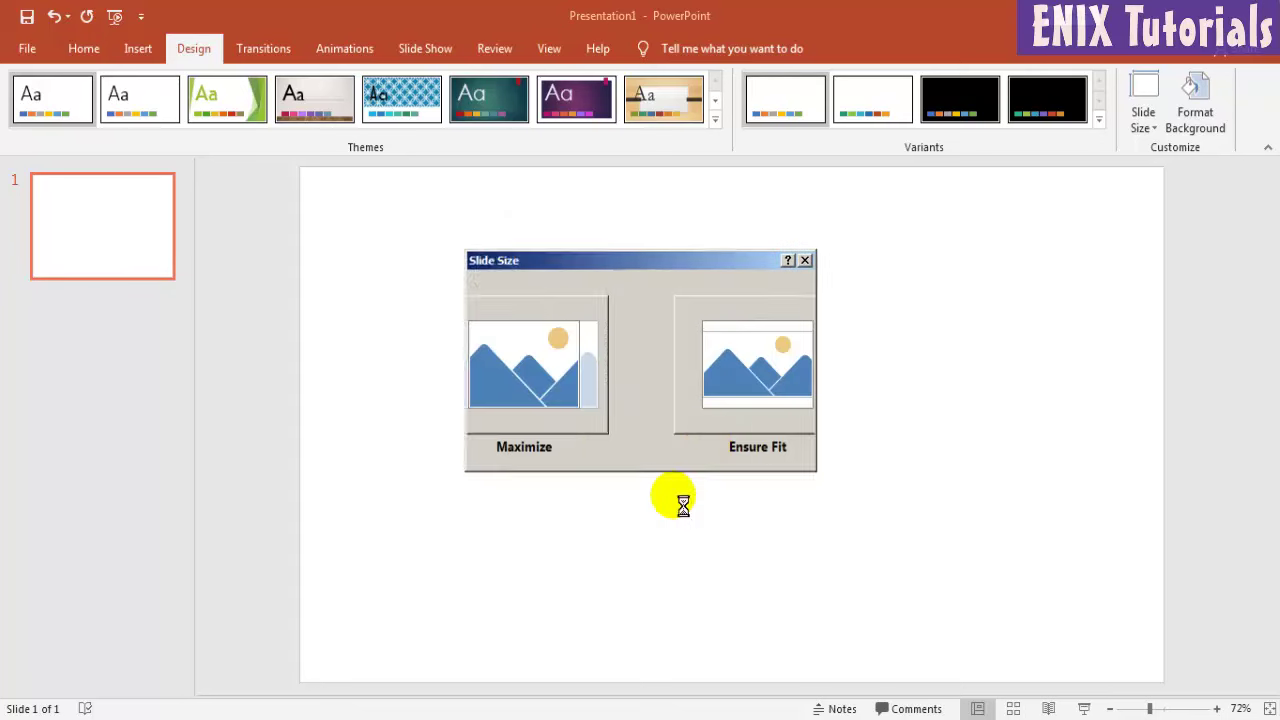
left_click(1110, 708)
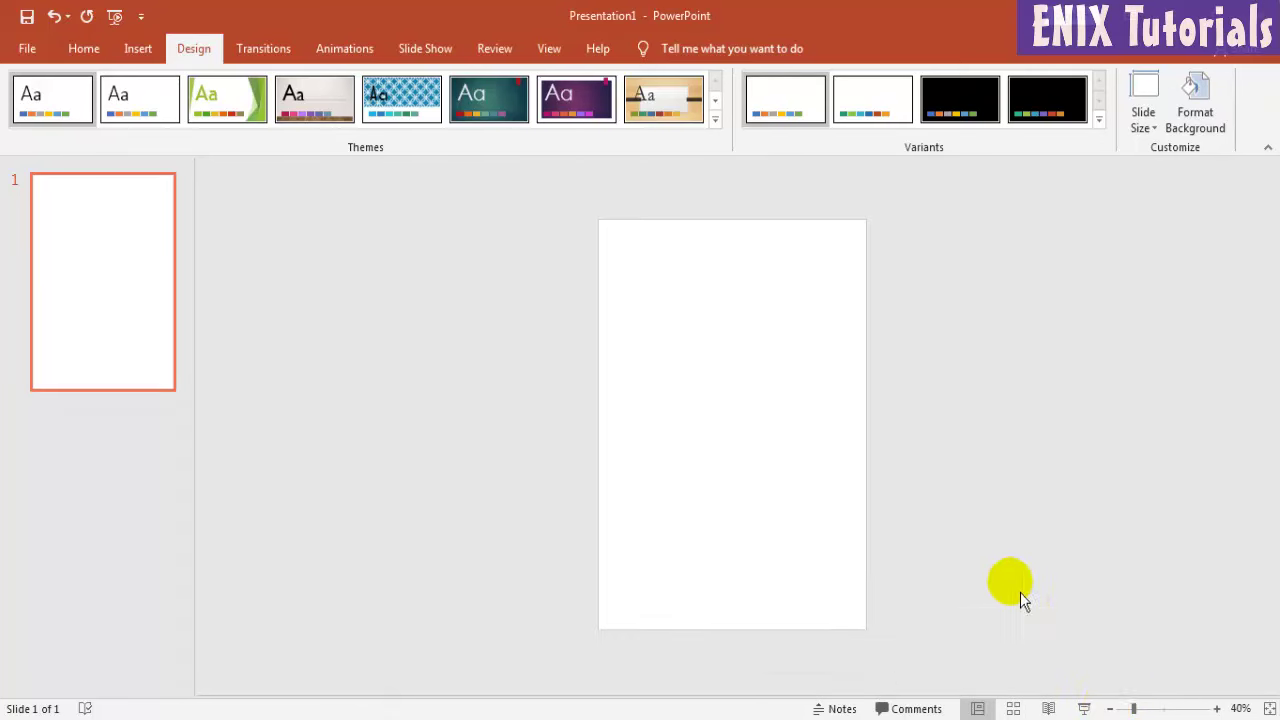
left_click(158, 52)
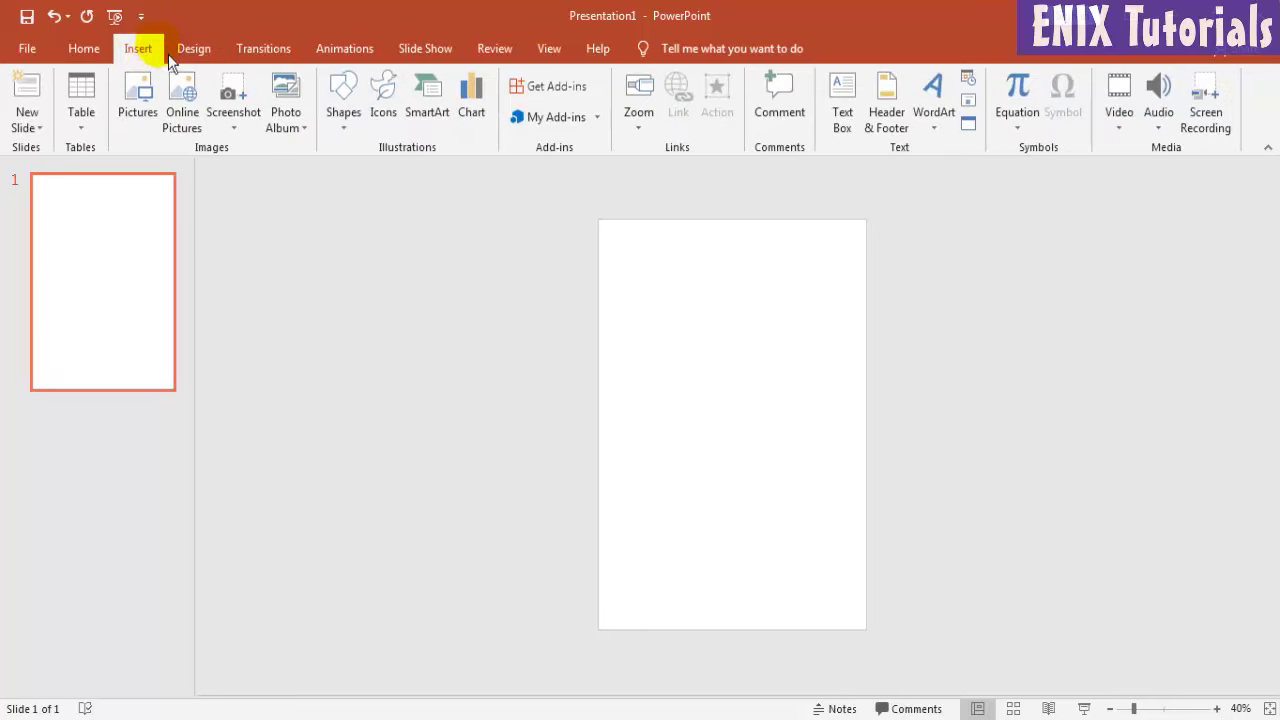
Draw a right triangle, 6.92" tall and 3.75" wide, against the slide's left edge.
left_click(345, 110)
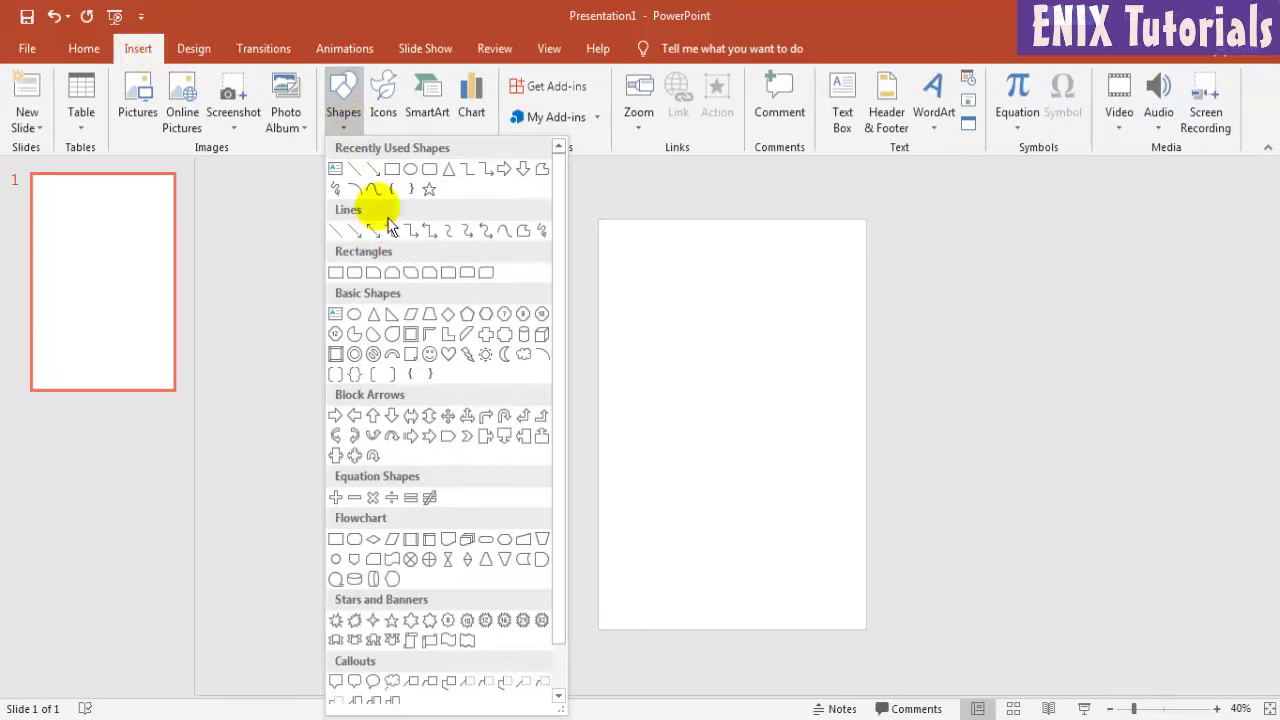
left_click(392, 334)
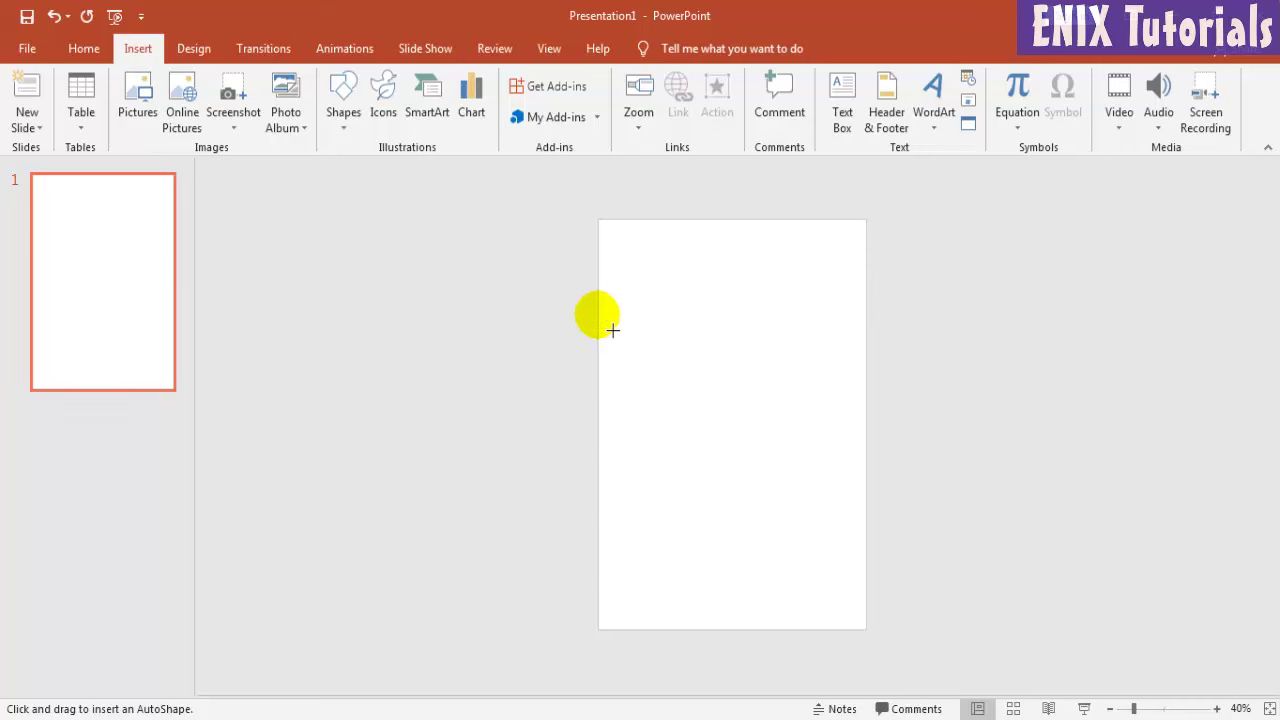
mouse_move(612, 334)
left_mouse_down()
mouse_move(705, 556)
mouse_move(752, 592)
left_mouse_up()
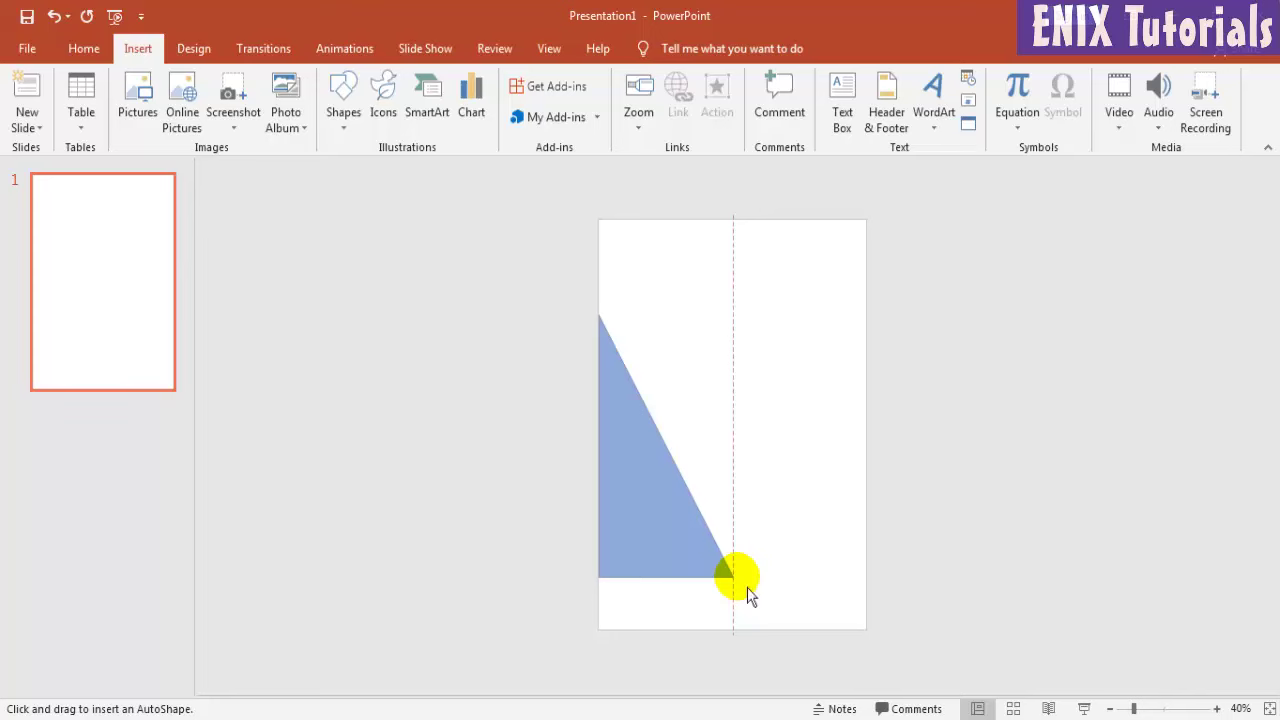
left_click_drag(747, 587, 747, 587)
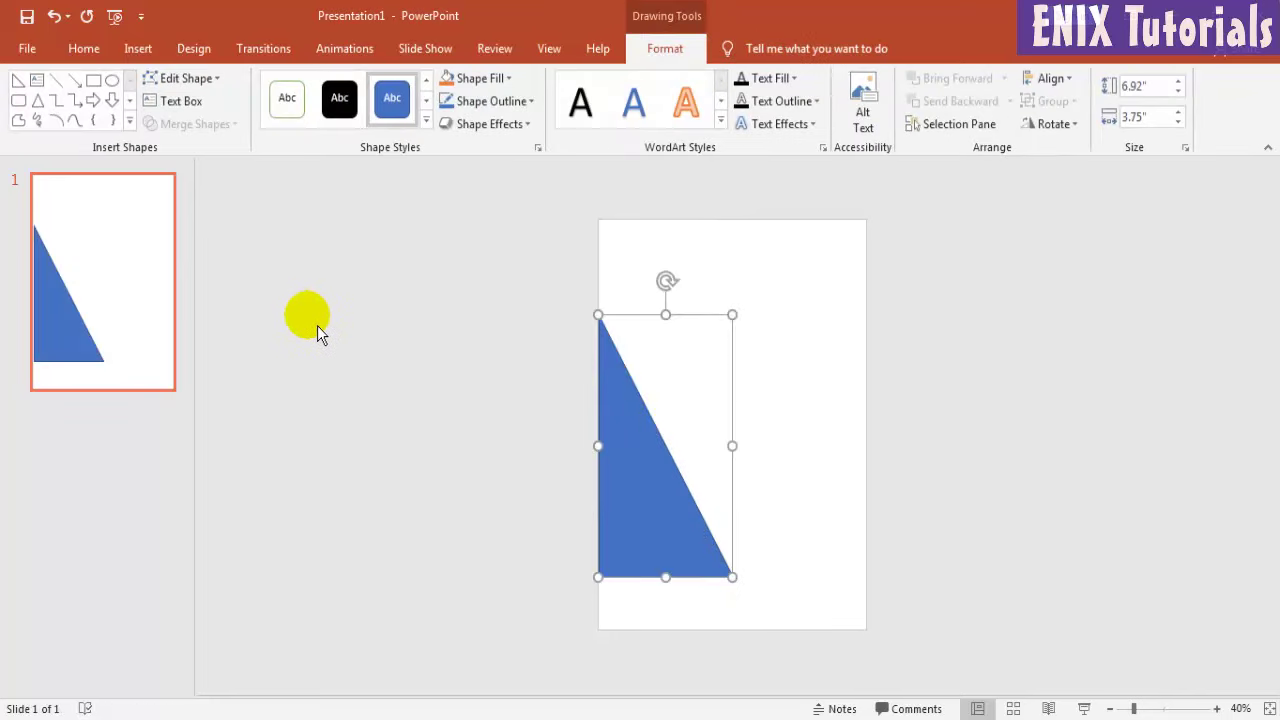
left_click(317, 325)
left_click(138, 50)
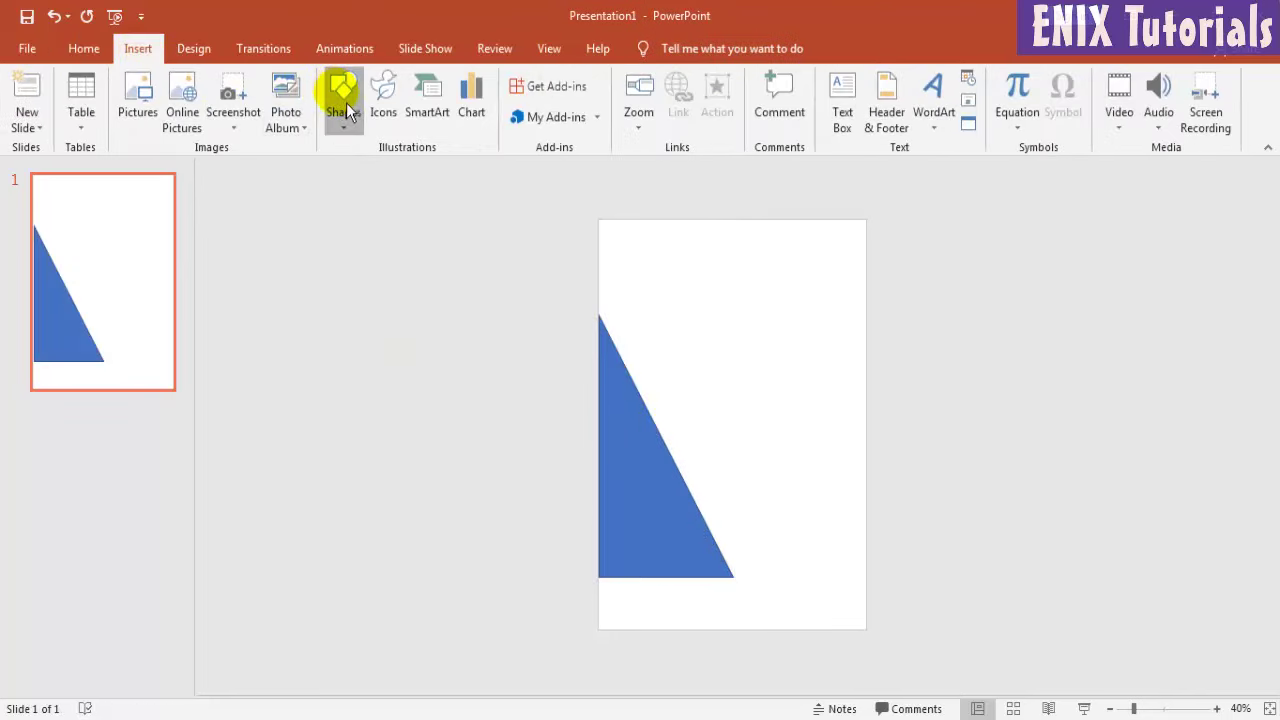
Draw an 8.43" by 3.75" rectangle, tilt it about 40° clockwise, and move it over the triangle.
left_click(343, 90)
left_click(410, 169)
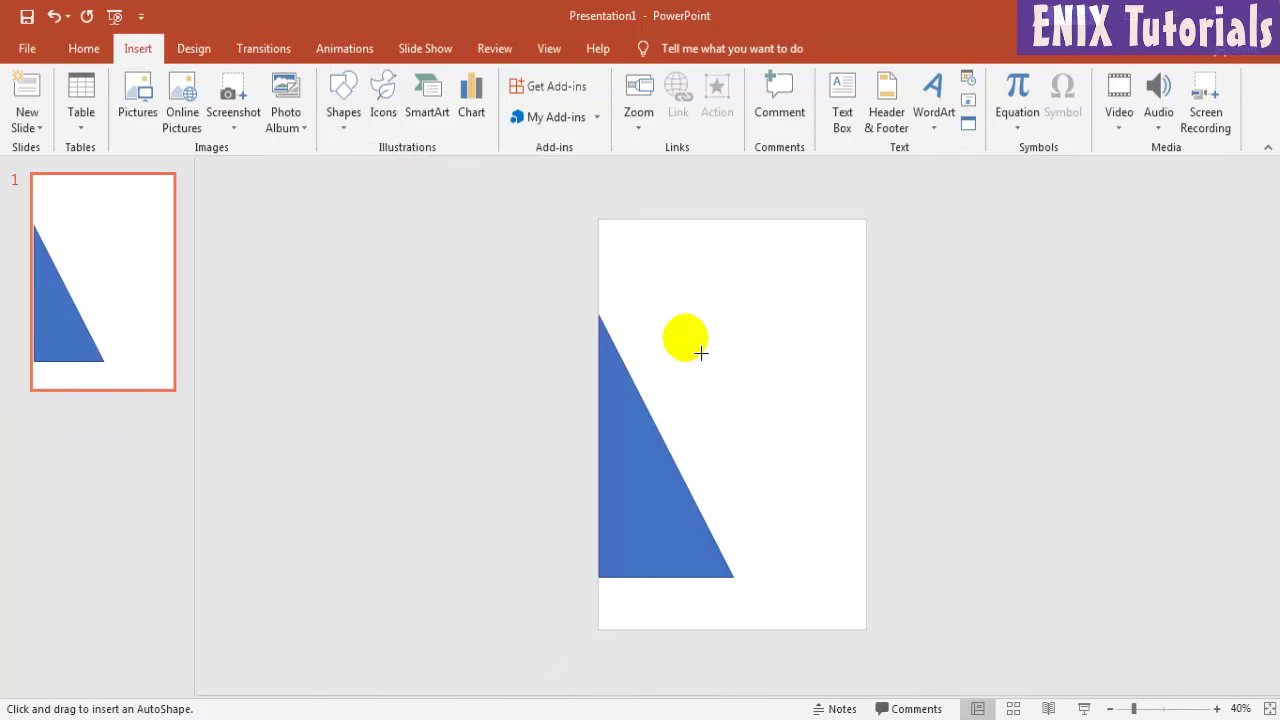
mouse_move(670, 272)
left_mouse_down()
mouse_move(824, 590)
mouse_move(818, 603)
left_mouse_up()
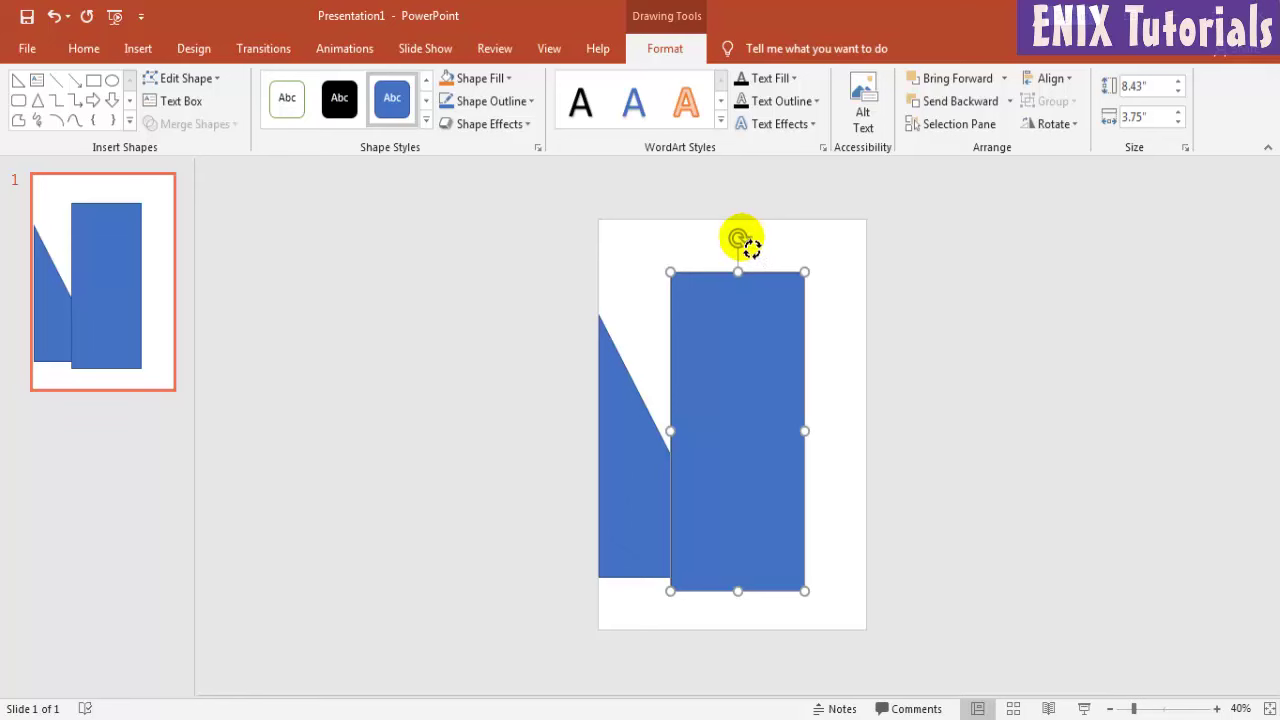
mouse_move(751, 247)
left_mouse_down()
mouse_move(878, 288)
mouse_move(866, 260)
left_mouse_up()
left_click_drag(743, 443, 770, 431)
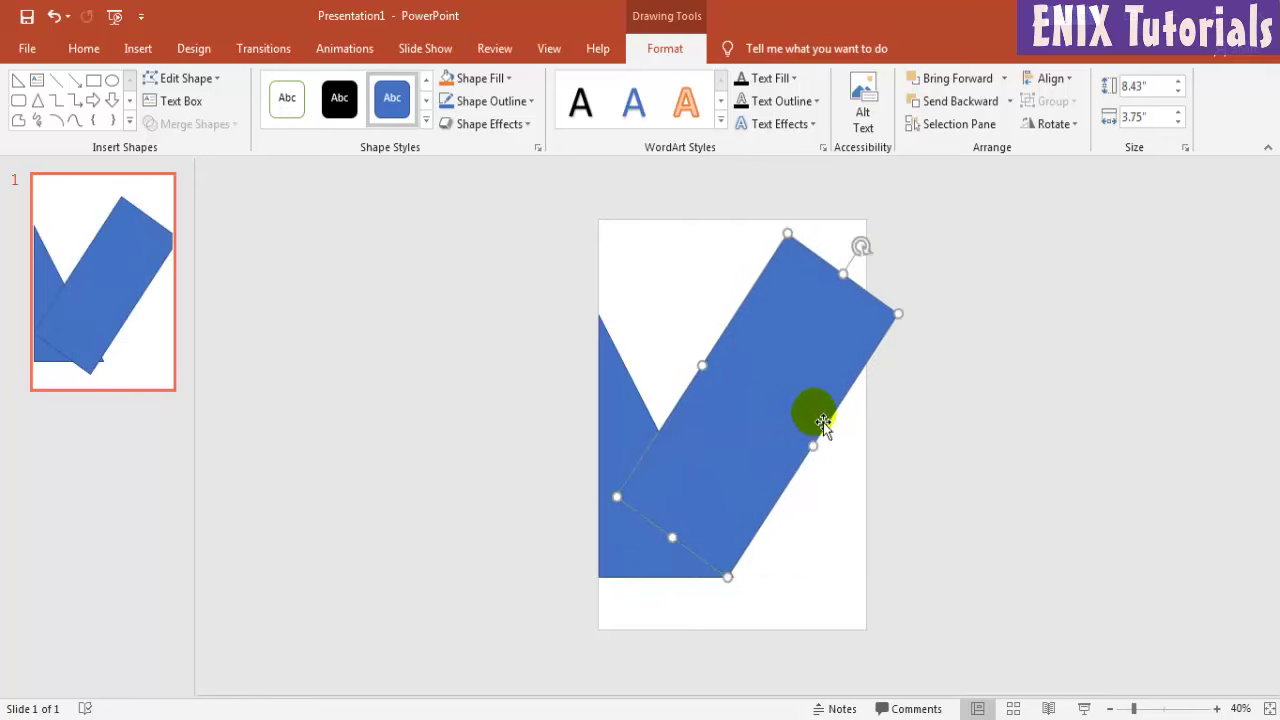
left_click(945, 410)
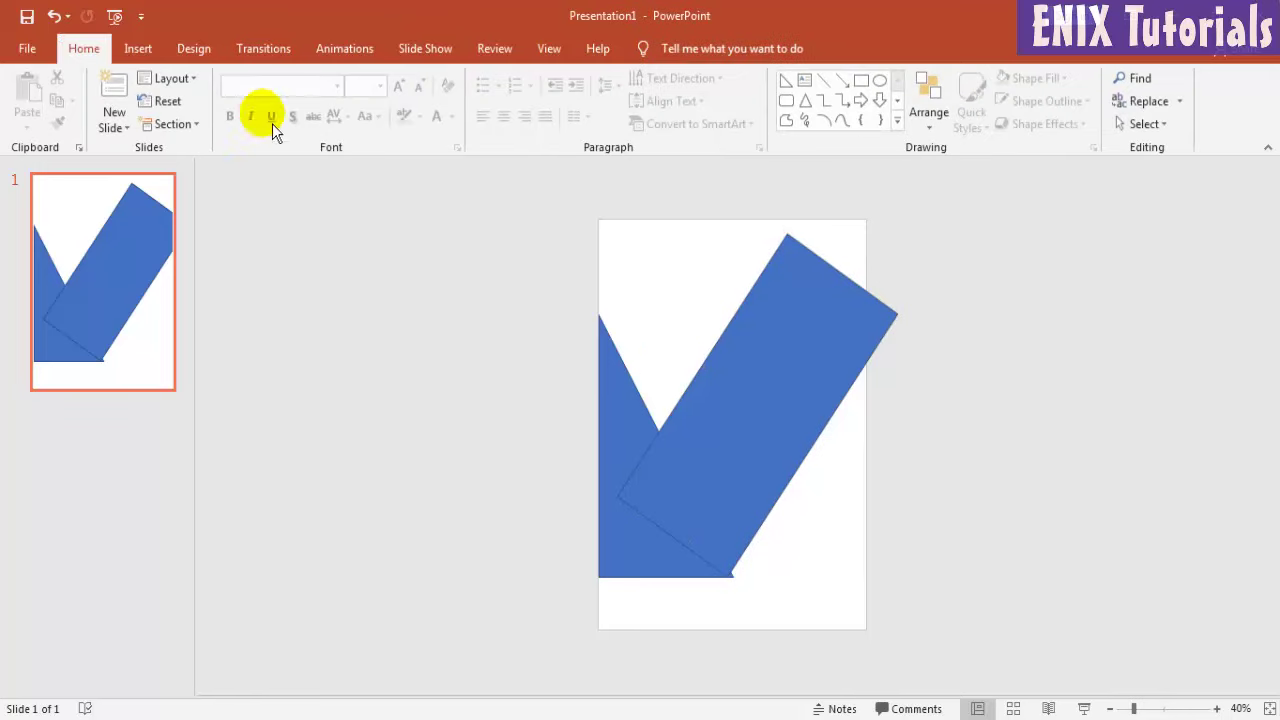
Draw a second right triangle beyond the slide's right edge and turn it roughly upside down.
left_click(140, 50)
left_click(350, 120)
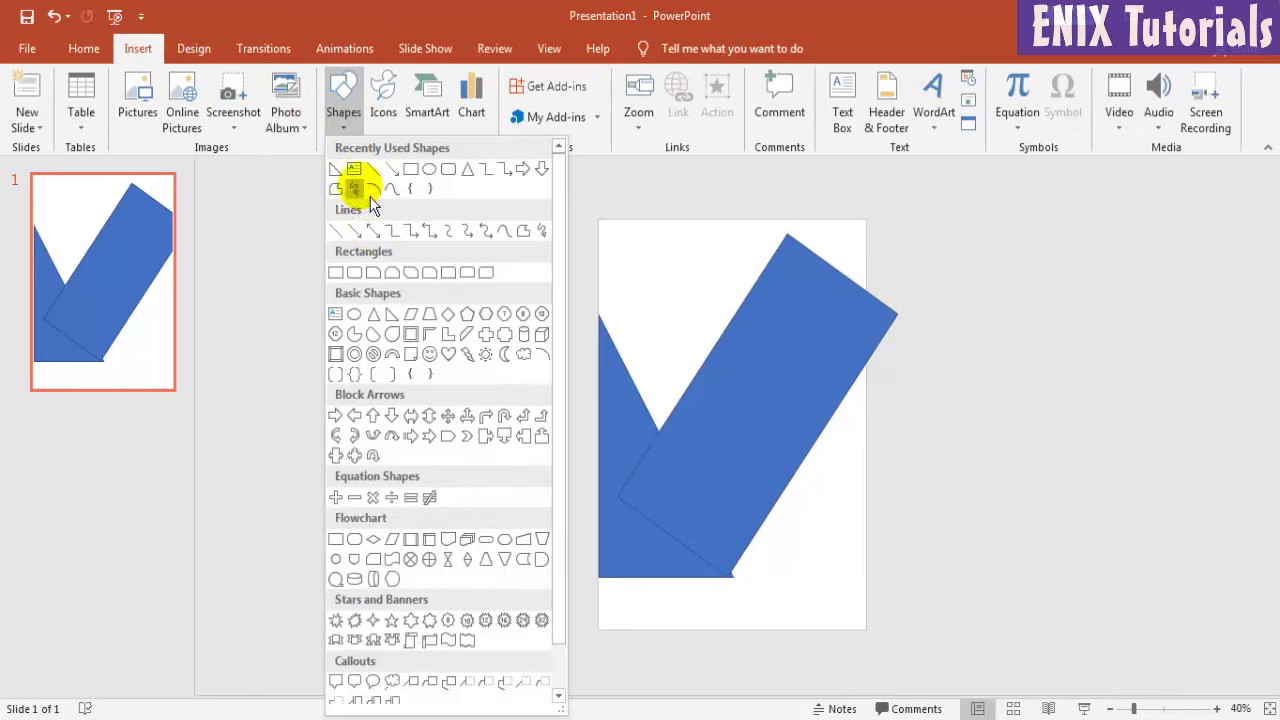
left_click(335, 168)
mouse_move(866, 220)
left_mouse_down()
mouse_move(1015, 522)
mouse_move(1015, 507)
left_mouse_up()
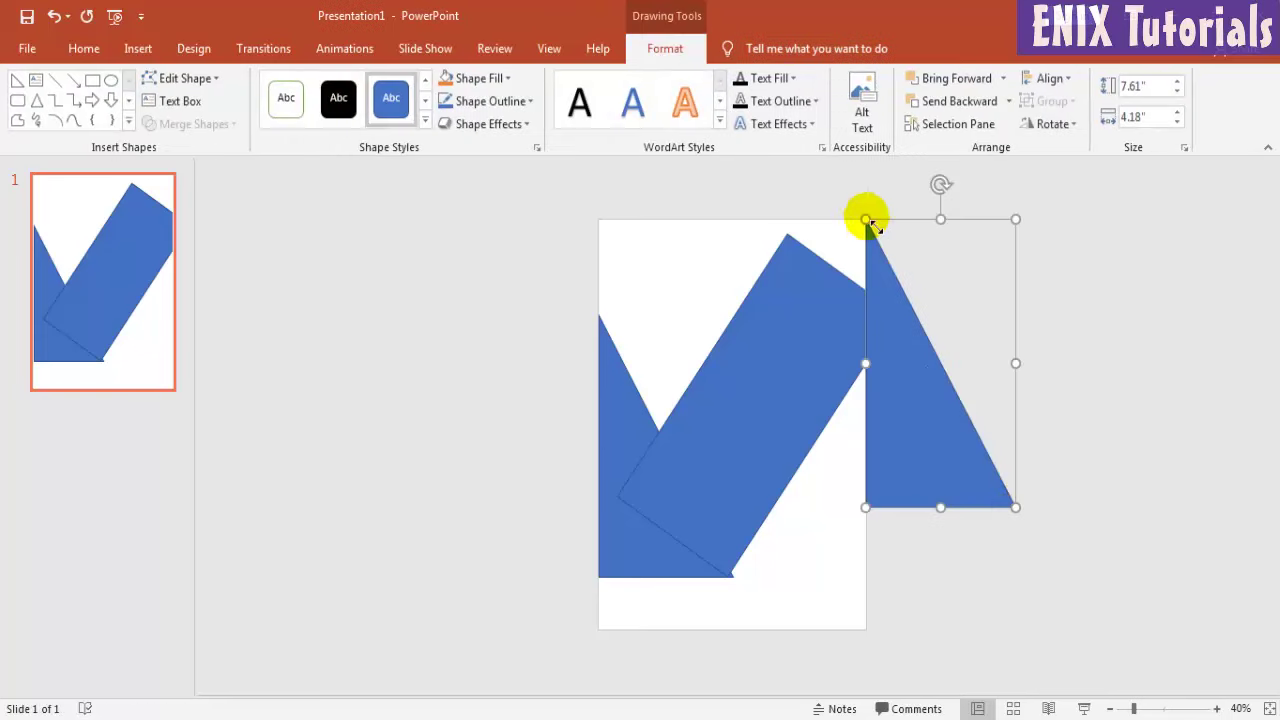
mouse_move(948, 188)
left_mouse_down()
mouse_move(971, 530)
mouse_move(958, 538)
left_mouse_up()
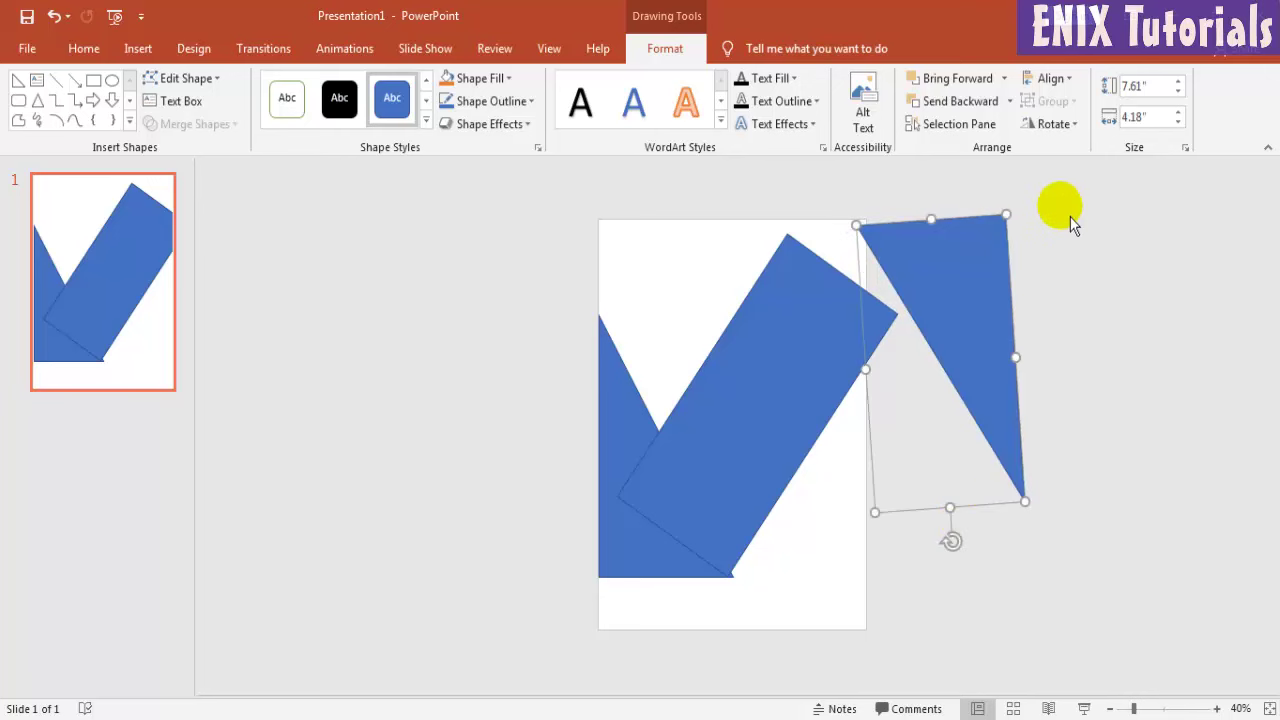
Set the new triangle's rotation to exactly 180° in the rotation options.
left_click(1065, 132)
left_click(1078, 248)
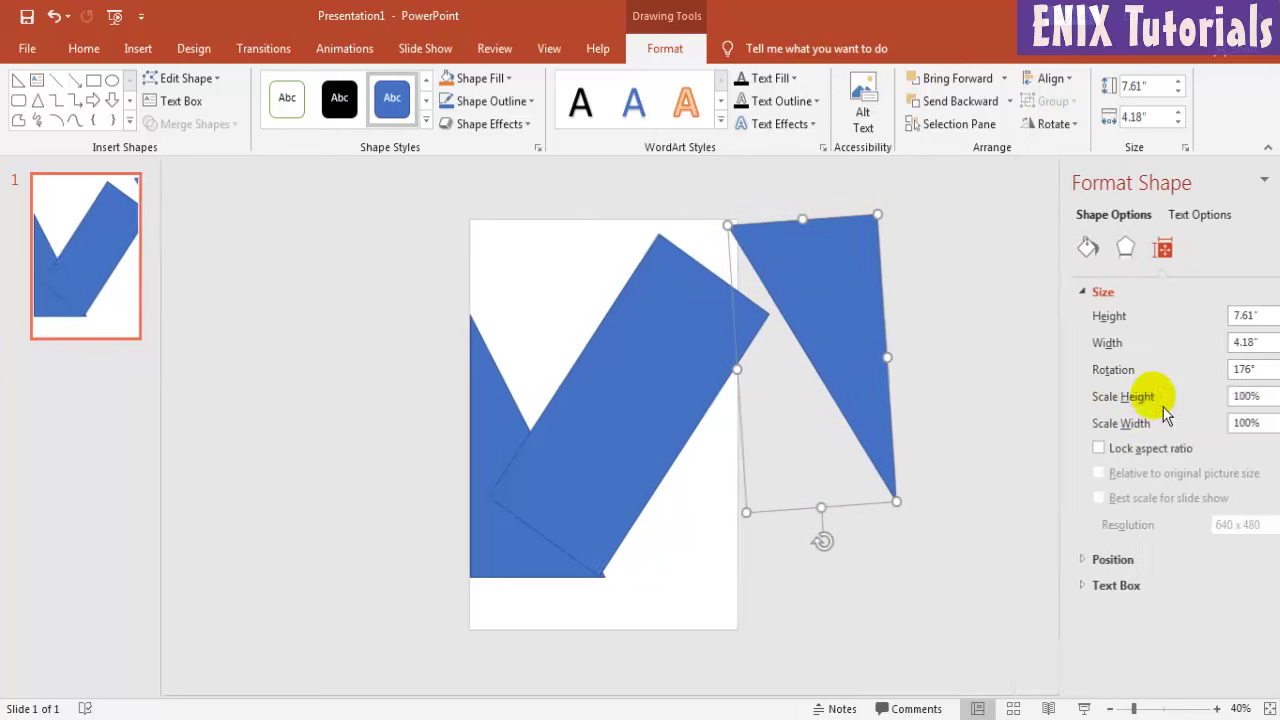
double_click(1224, 375)
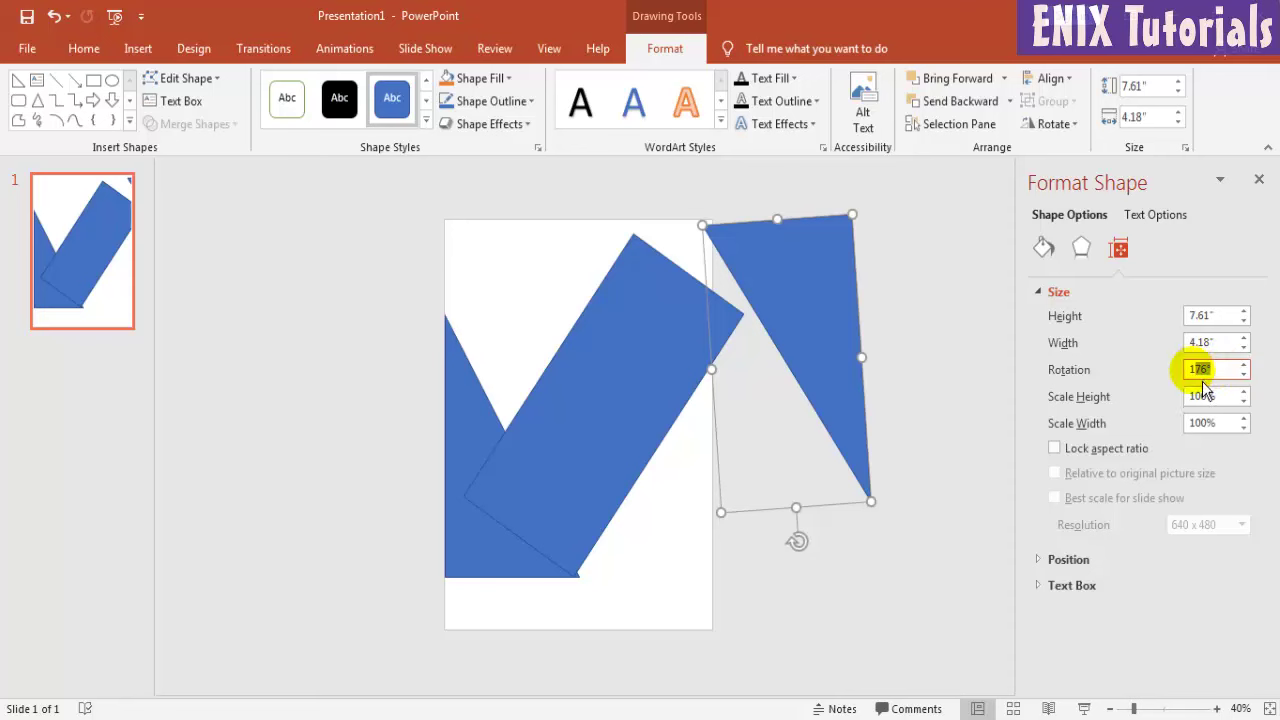
type("1")
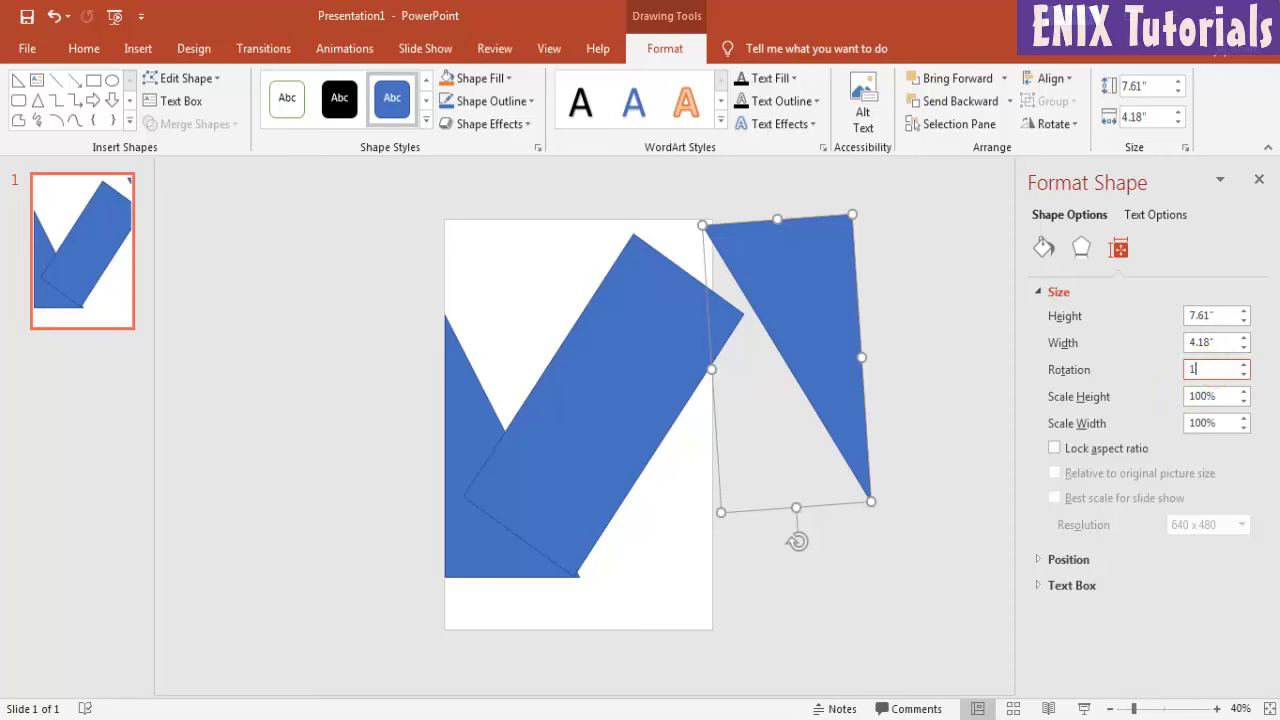
type("80")
key("Return")
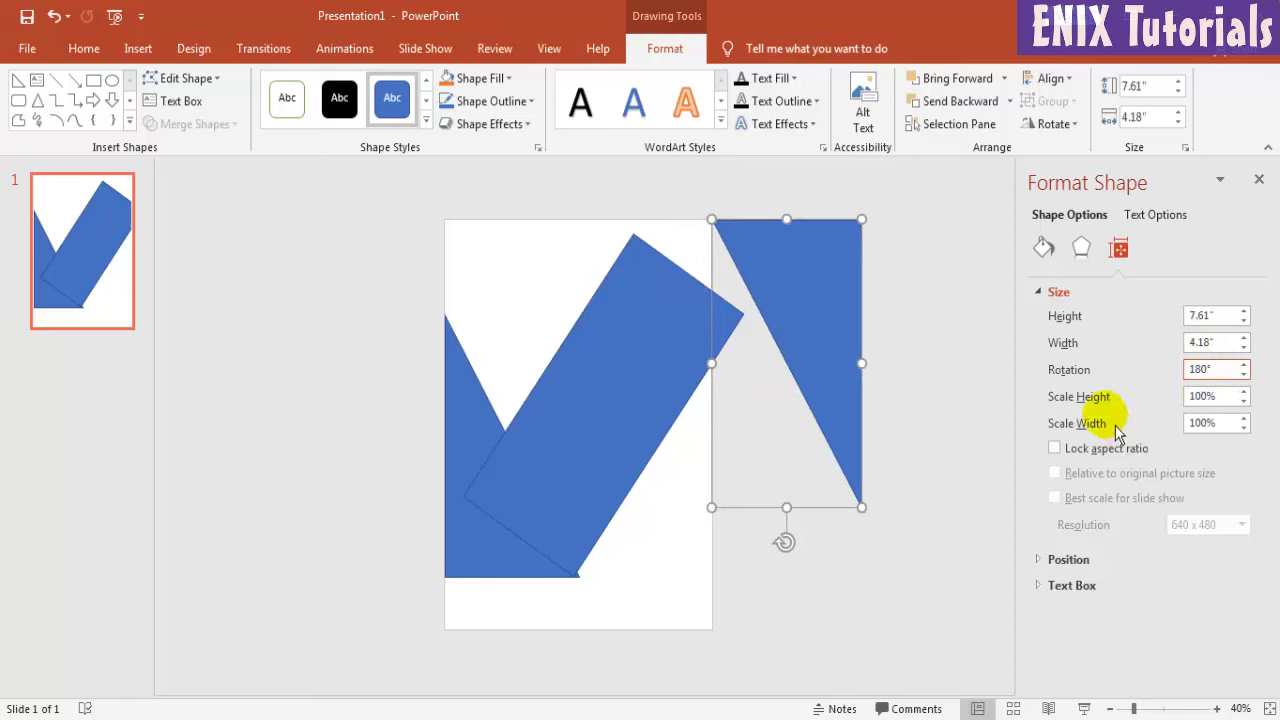
left_click(945, 374)
left_click(1259, 179)
Move the flipped triangle onto the slide's right side and shorten it.
left_click_drag(986, 343, 833, 394)
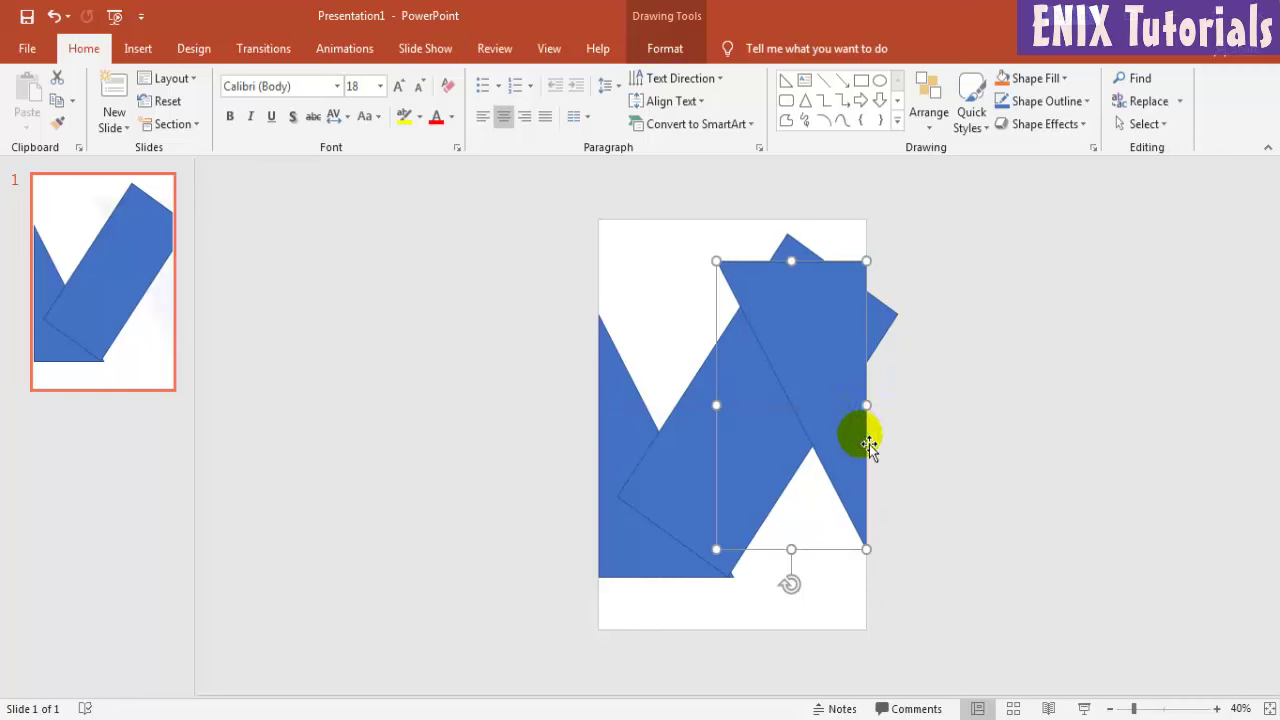
left_click_drag(868, 552, 875, 503)
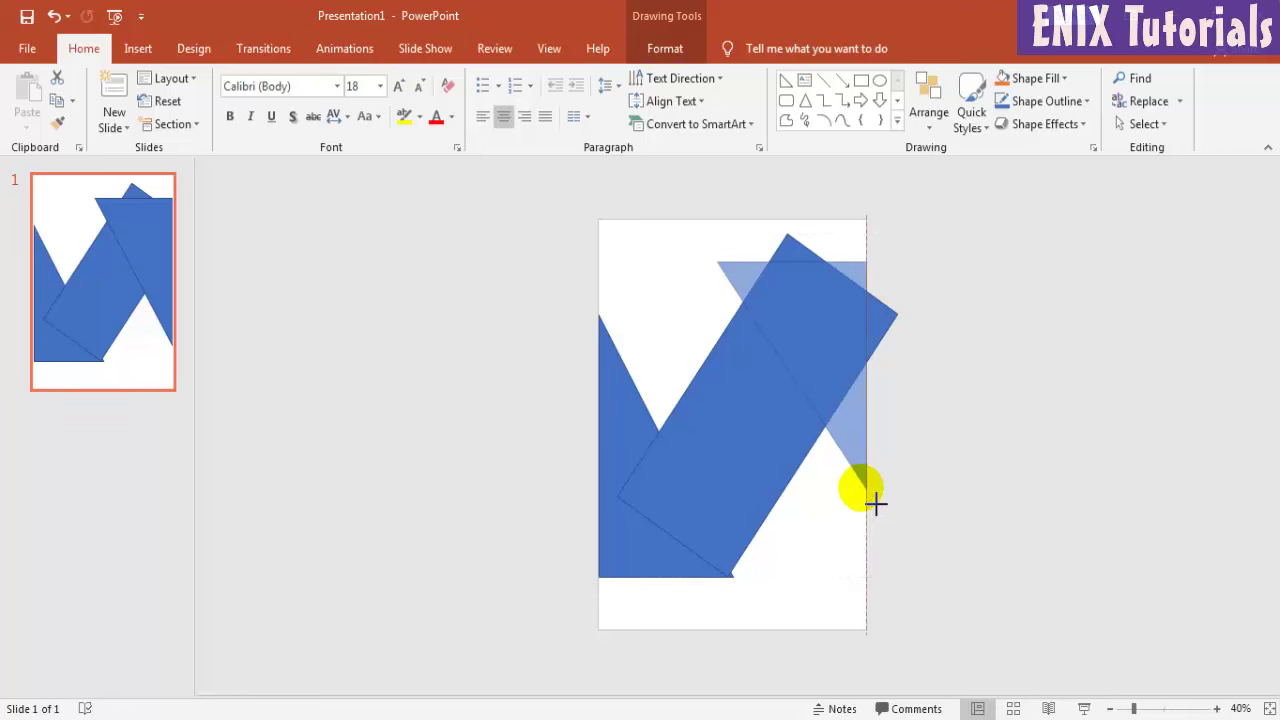
left_click_drag(875, 492, 875, 490)
left_click(971, 428)
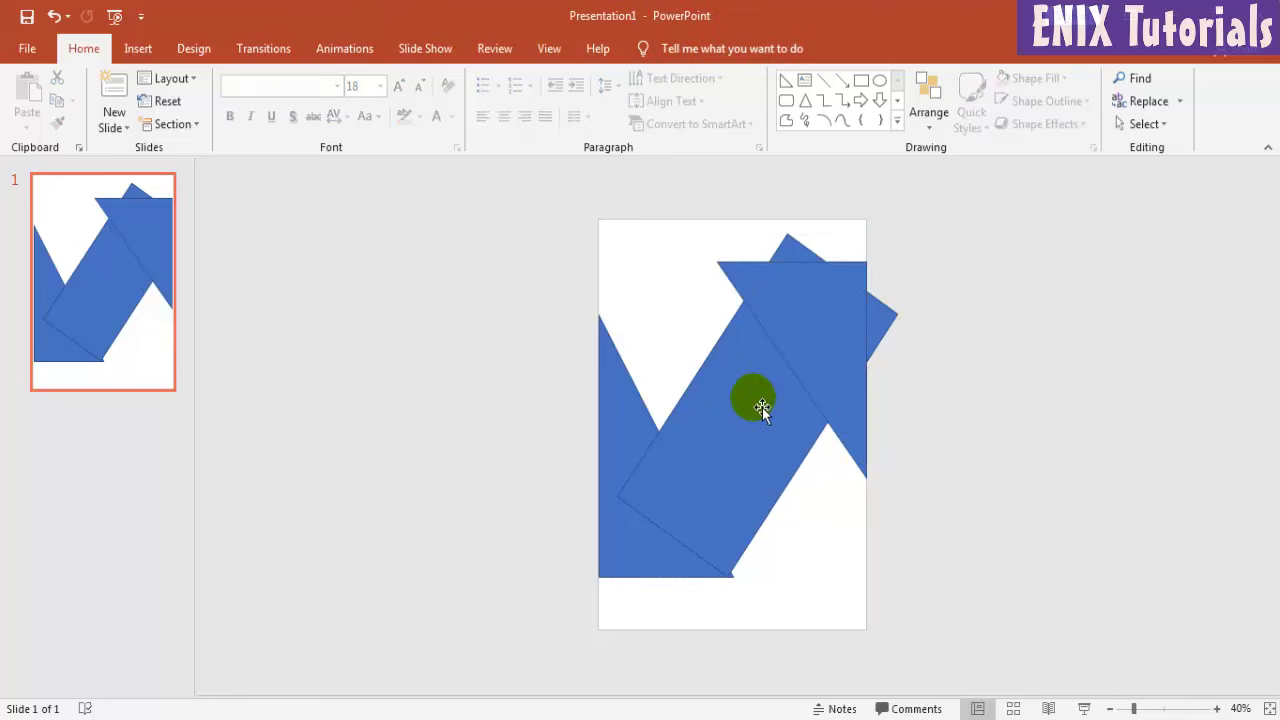
Shorten the left triangle from its top.
left_click(744, 506)
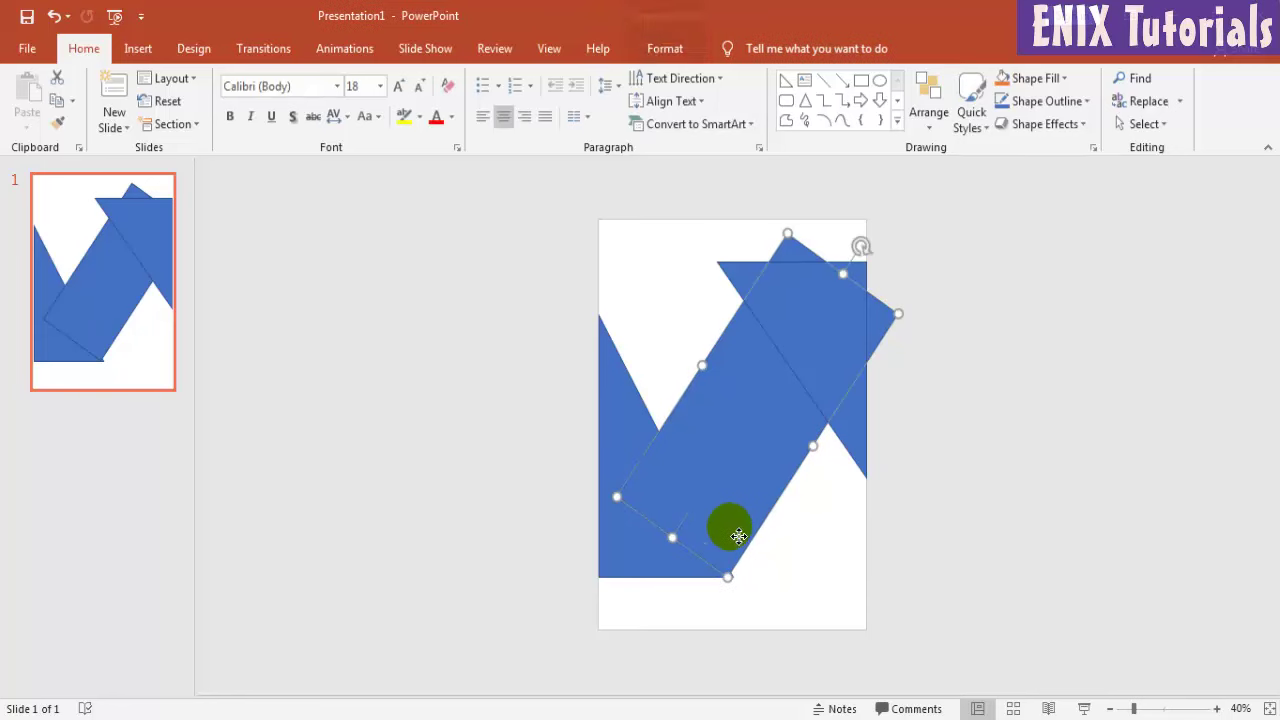
left_click(613, 378)
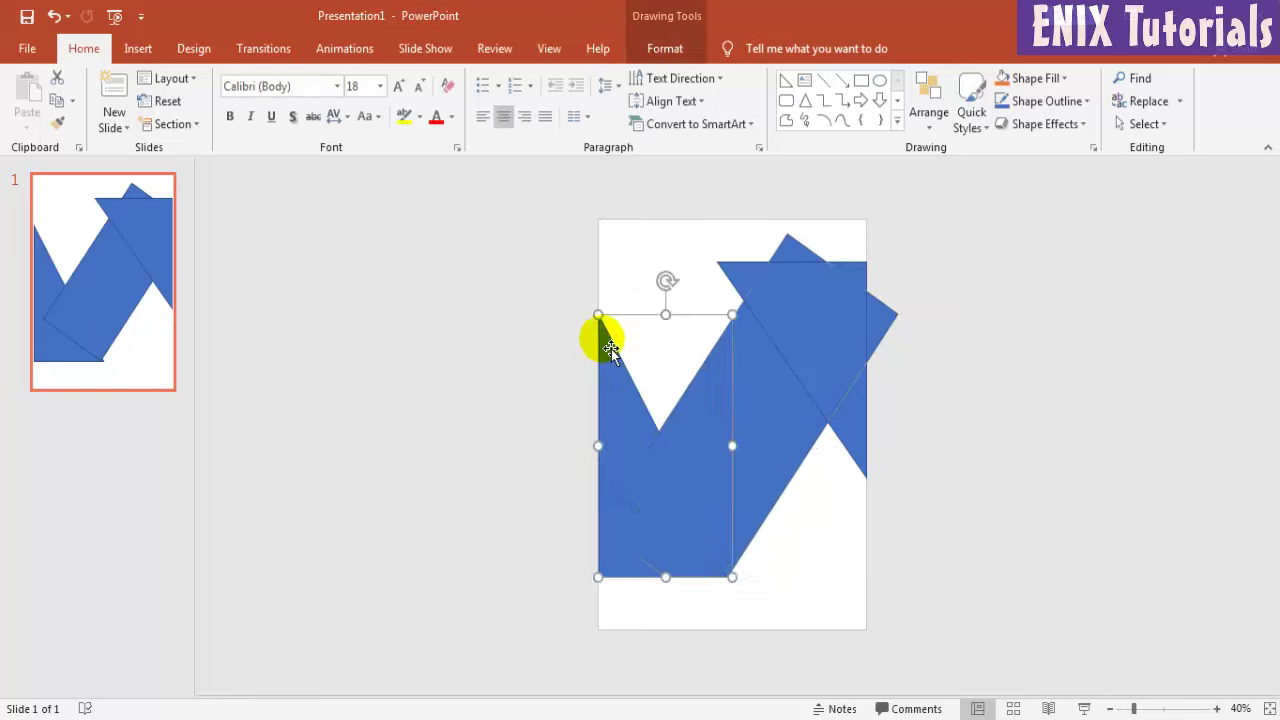
left_click_drag(599, 316, 615, 348)
left_click(745, 479)
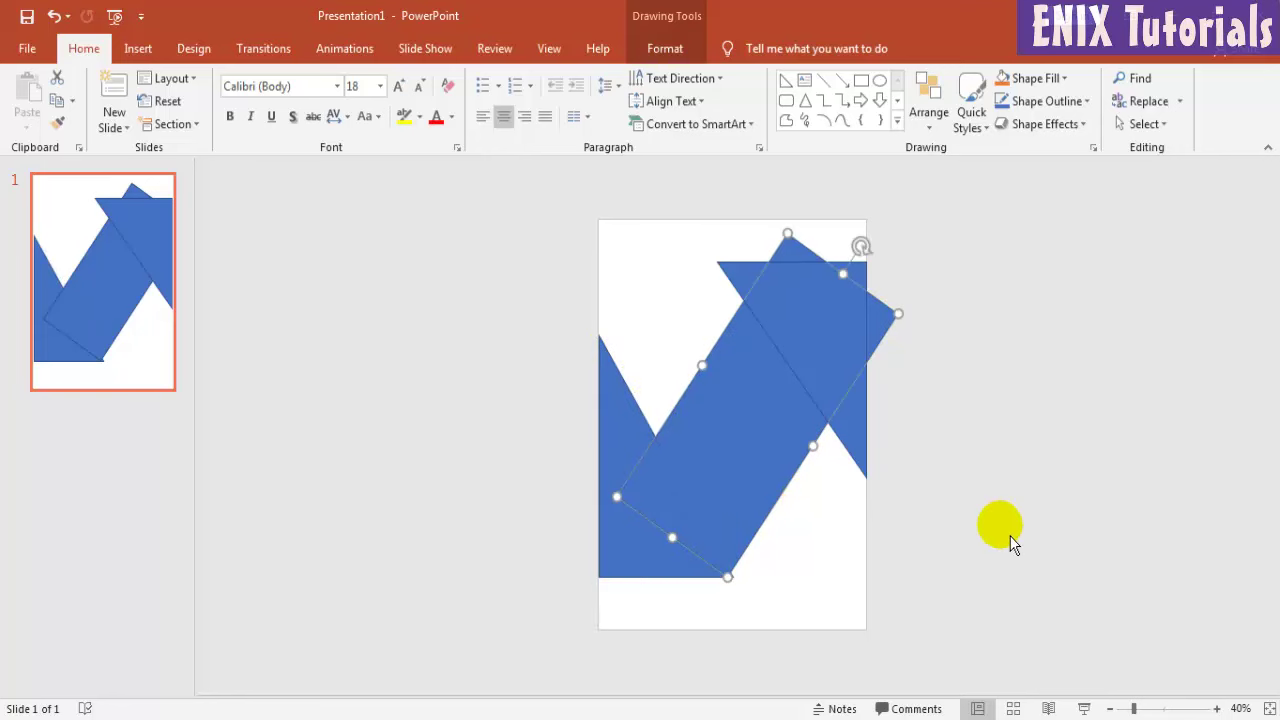
left_click(997, 540)
Nudge the tilted band right, then slightly left until it aligns with the other shapes.
left_click(746, 505)
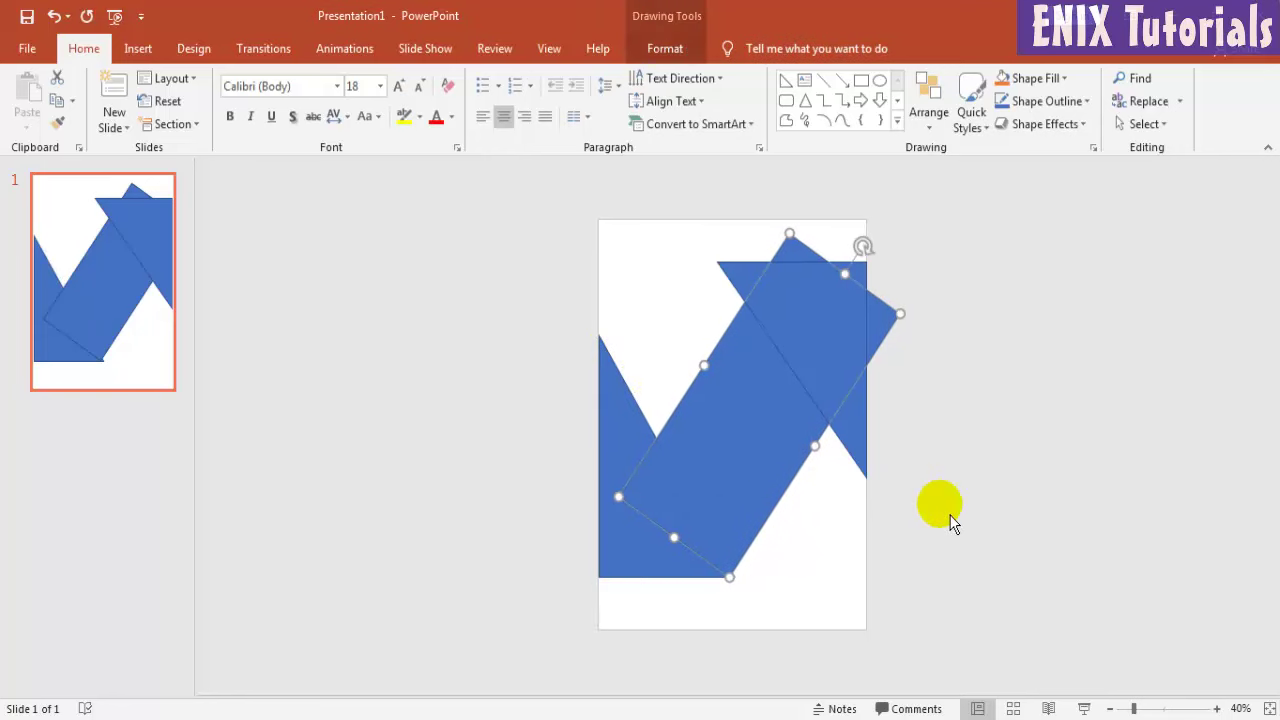
key("Right")
left_click(1000, 530)
left_click(745, 519)
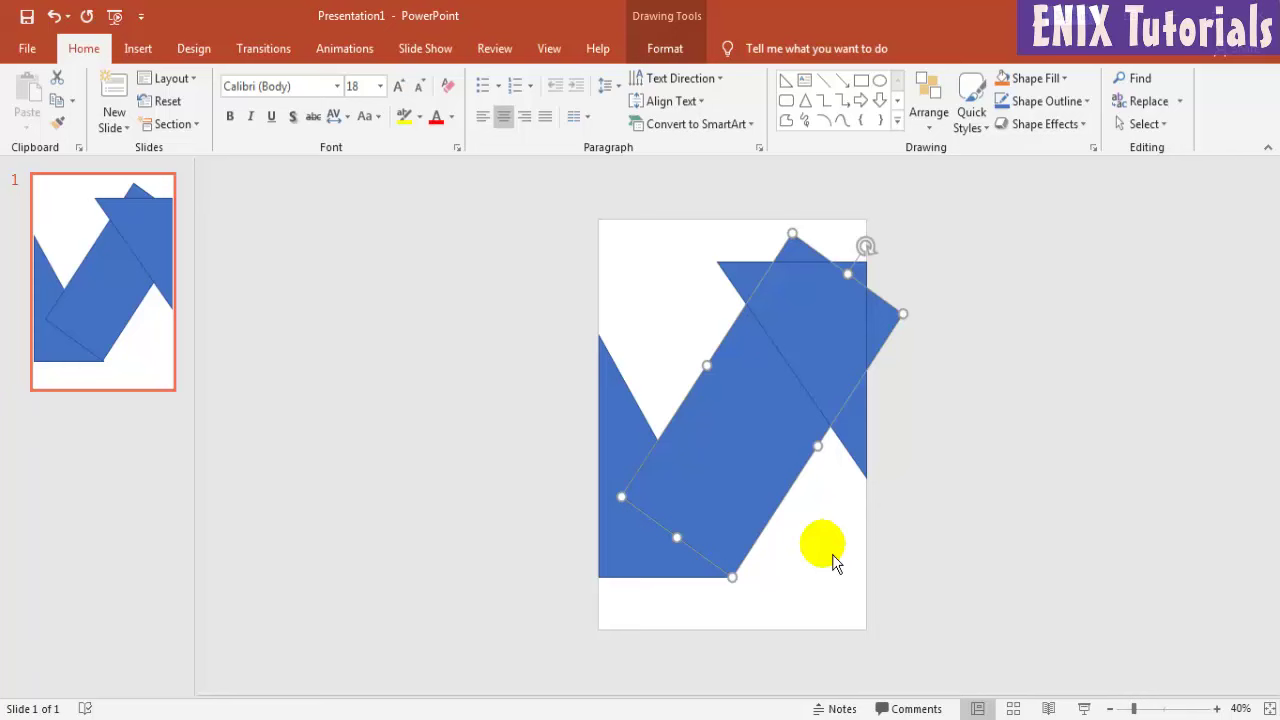
left_click(985, 547)
left_click_drag(751, 537, 749, 534)
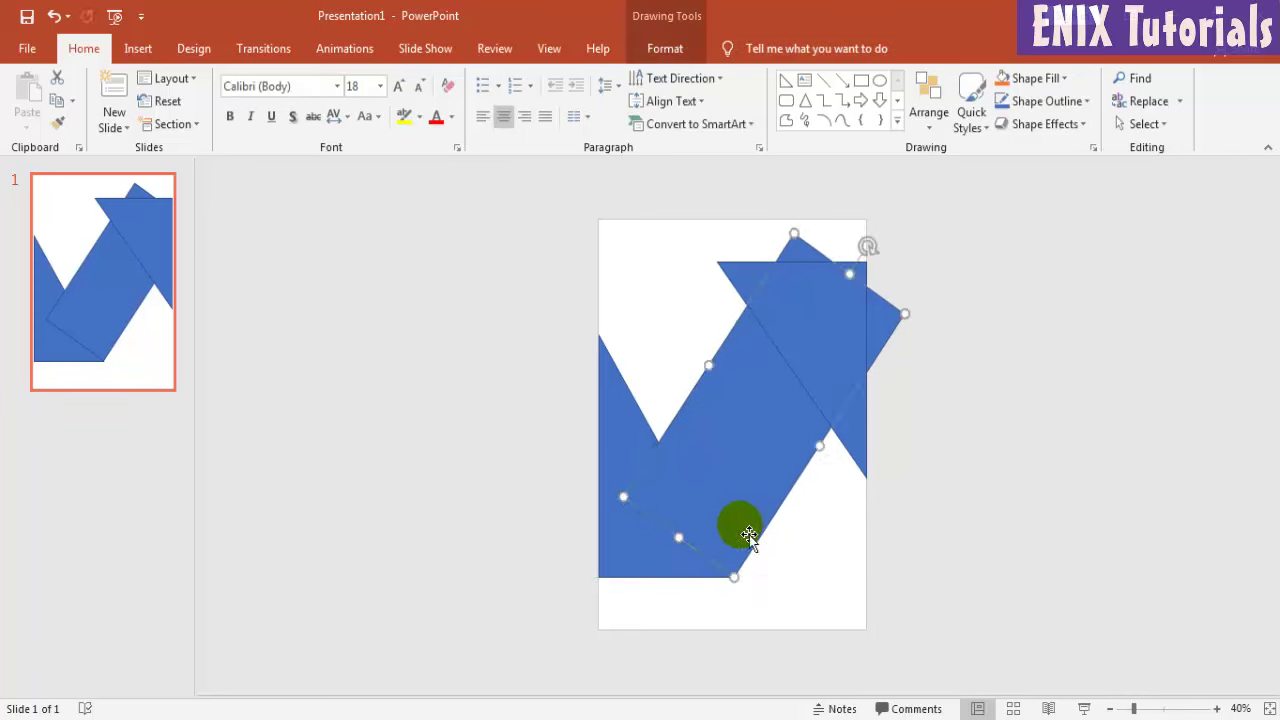
left_click(946, 490)
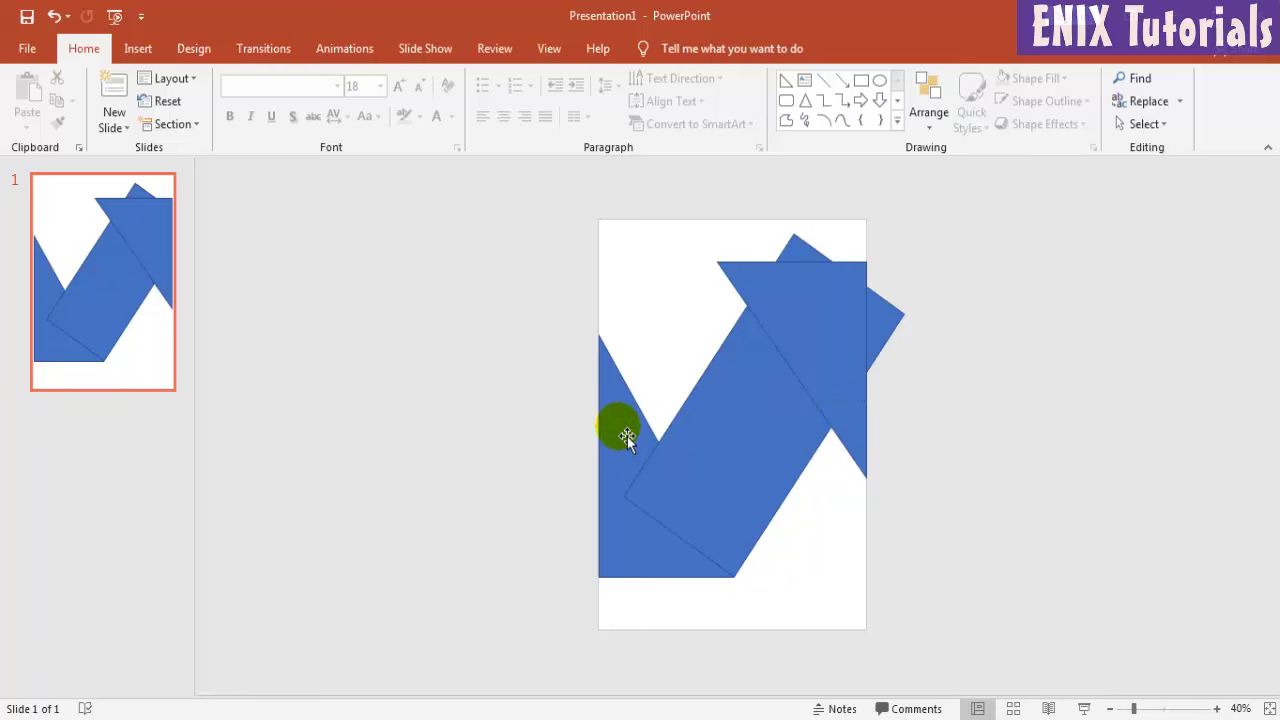
Bring the left blue shape to the front.
left_click(626, 435)
right_click(626, 435)
left_click(686, 449)
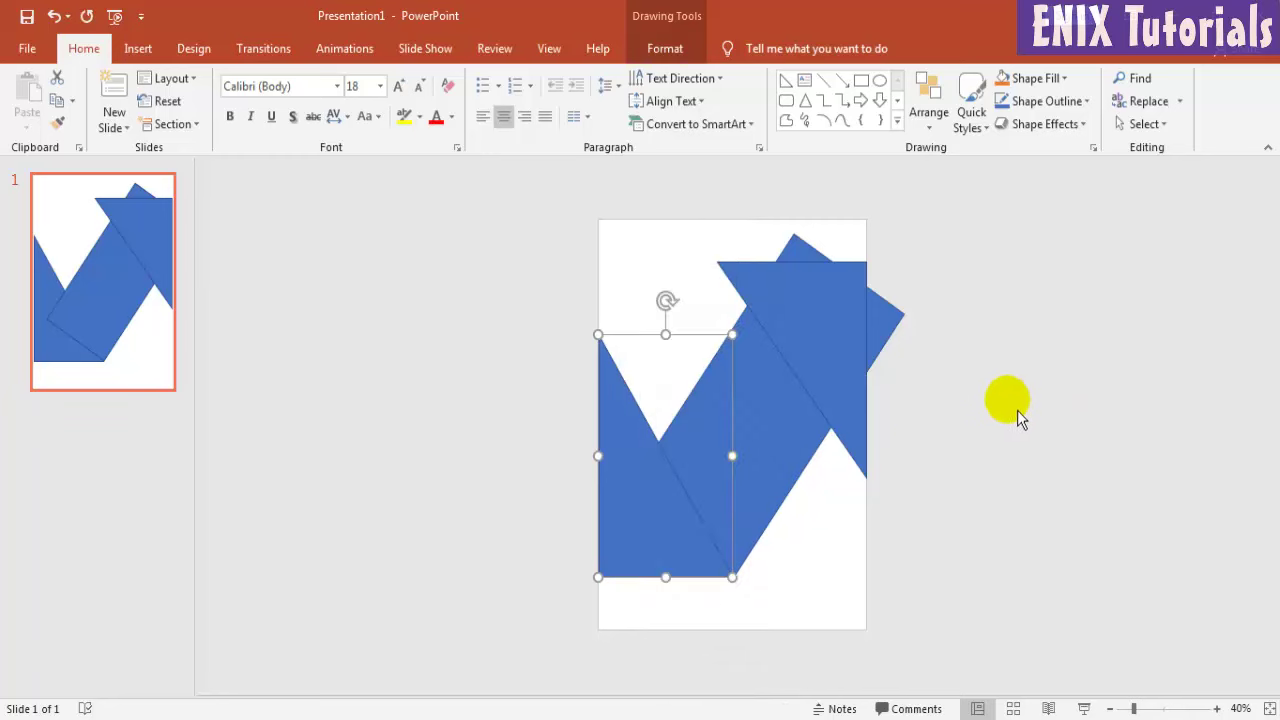
left_click(1014, 414)
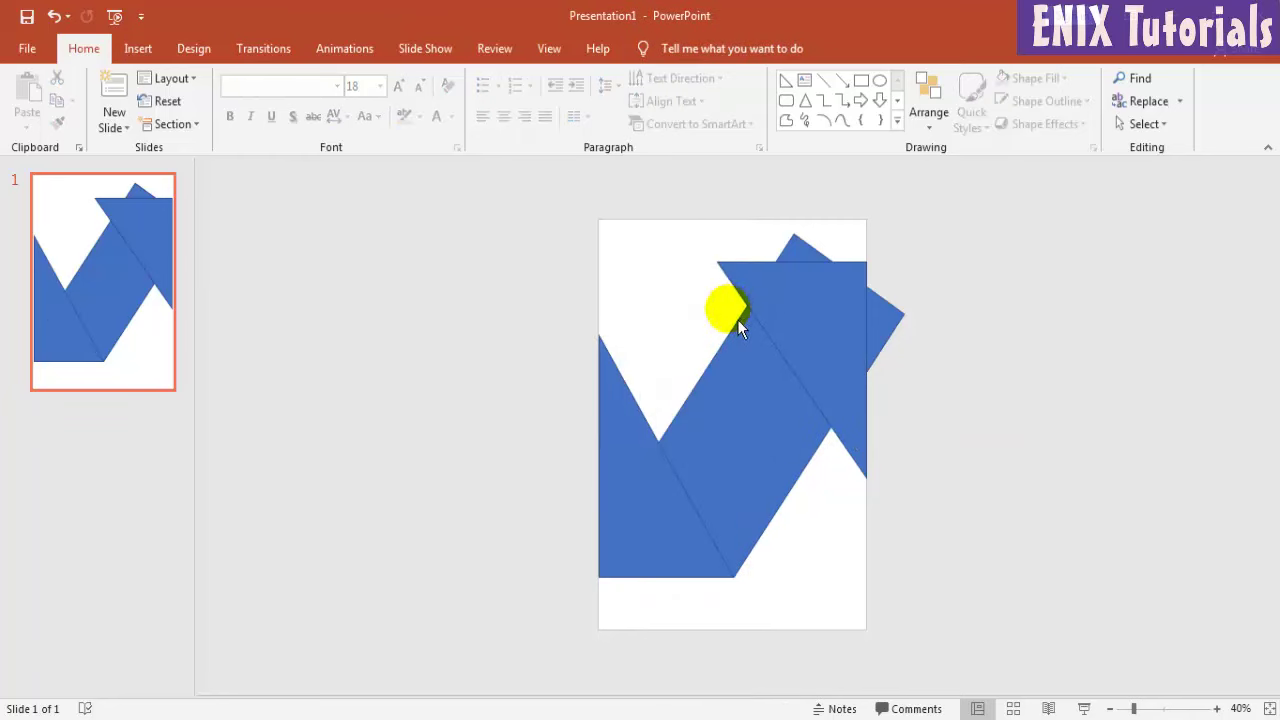
Move the top and top-right blue shapes up and right so they join the band.
left_click_drag(776, 301, 781, 290)
left_click(1045, 330)
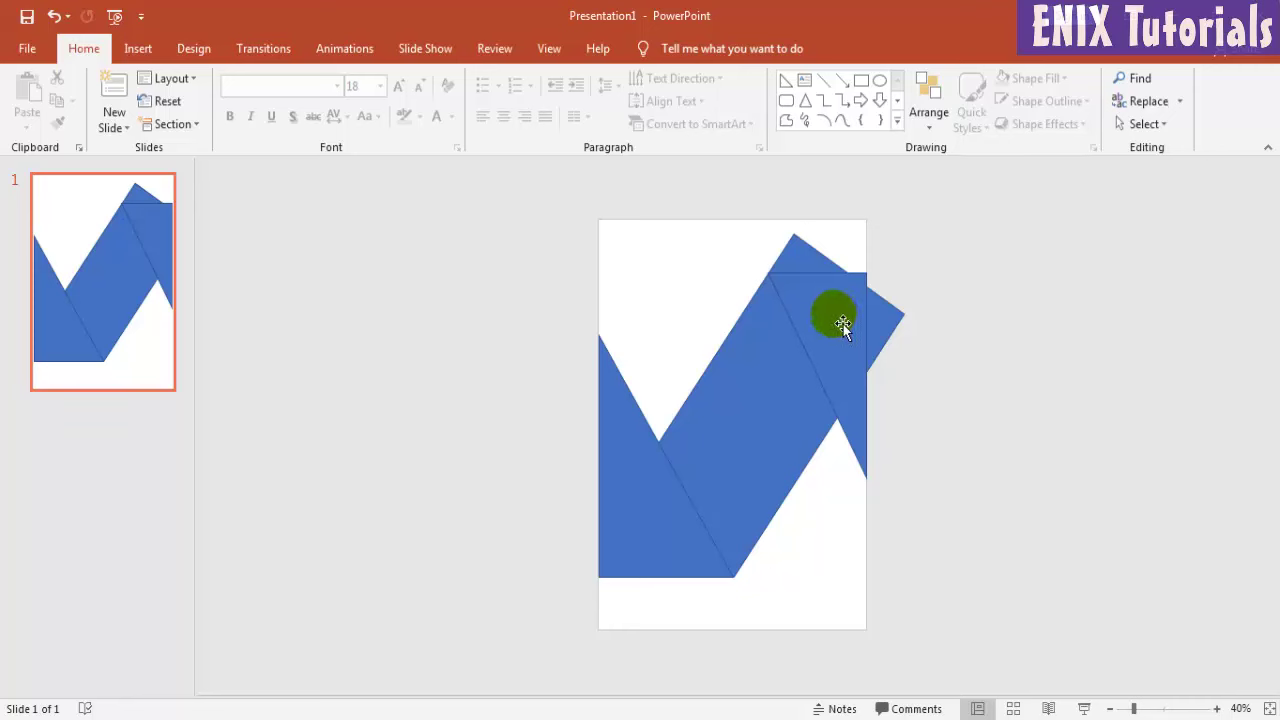
left_click(876, 302)
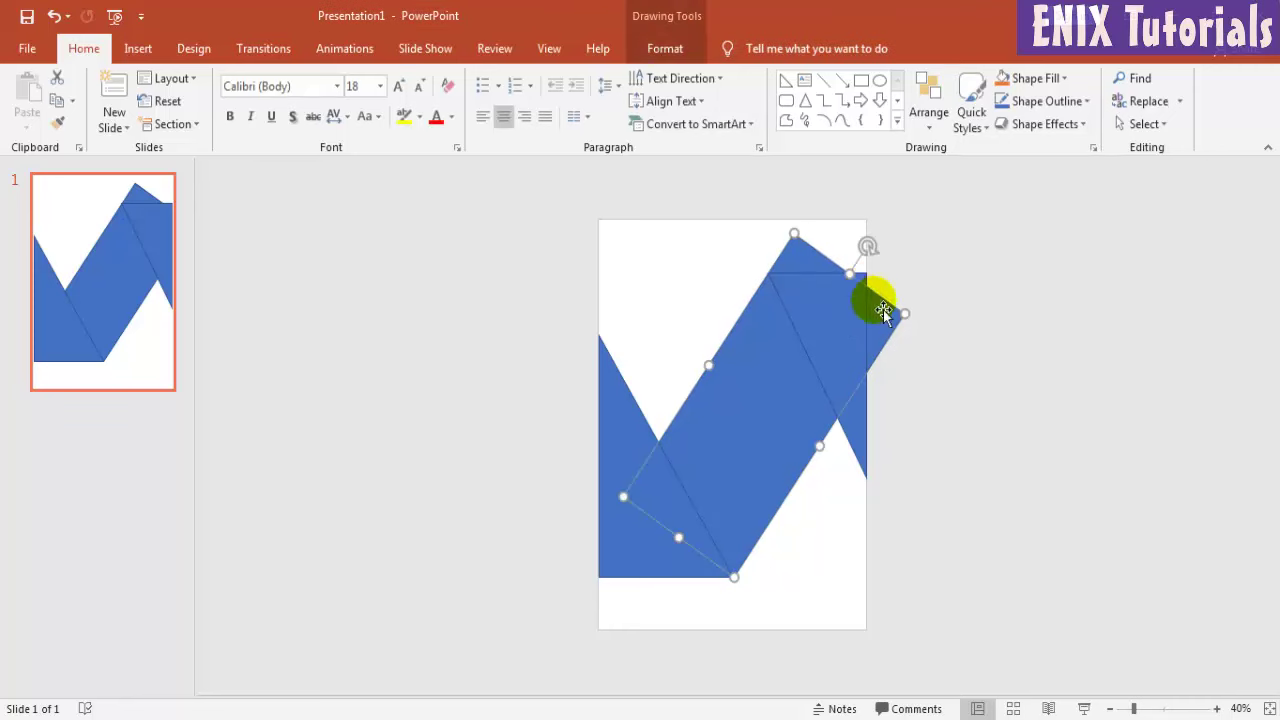
left_click_drag(869, 288, 874, 283)
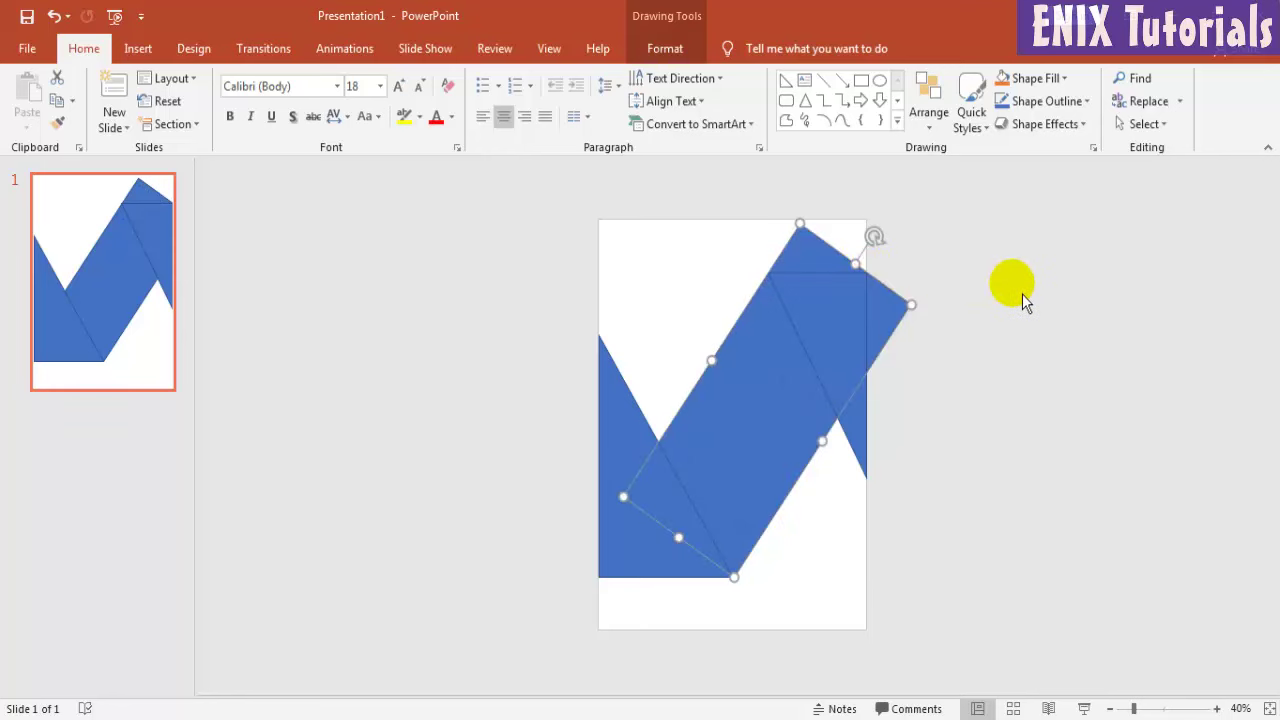
left_click(1022, 295)
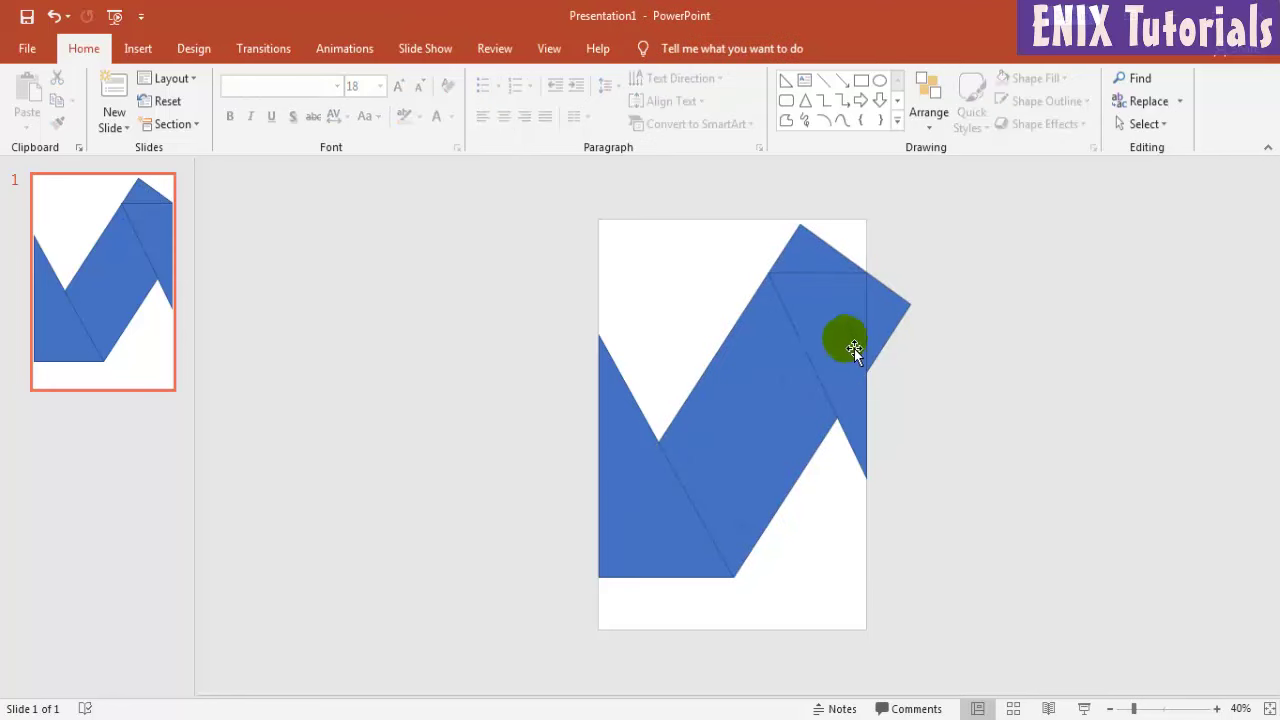
left_click(783, 363)
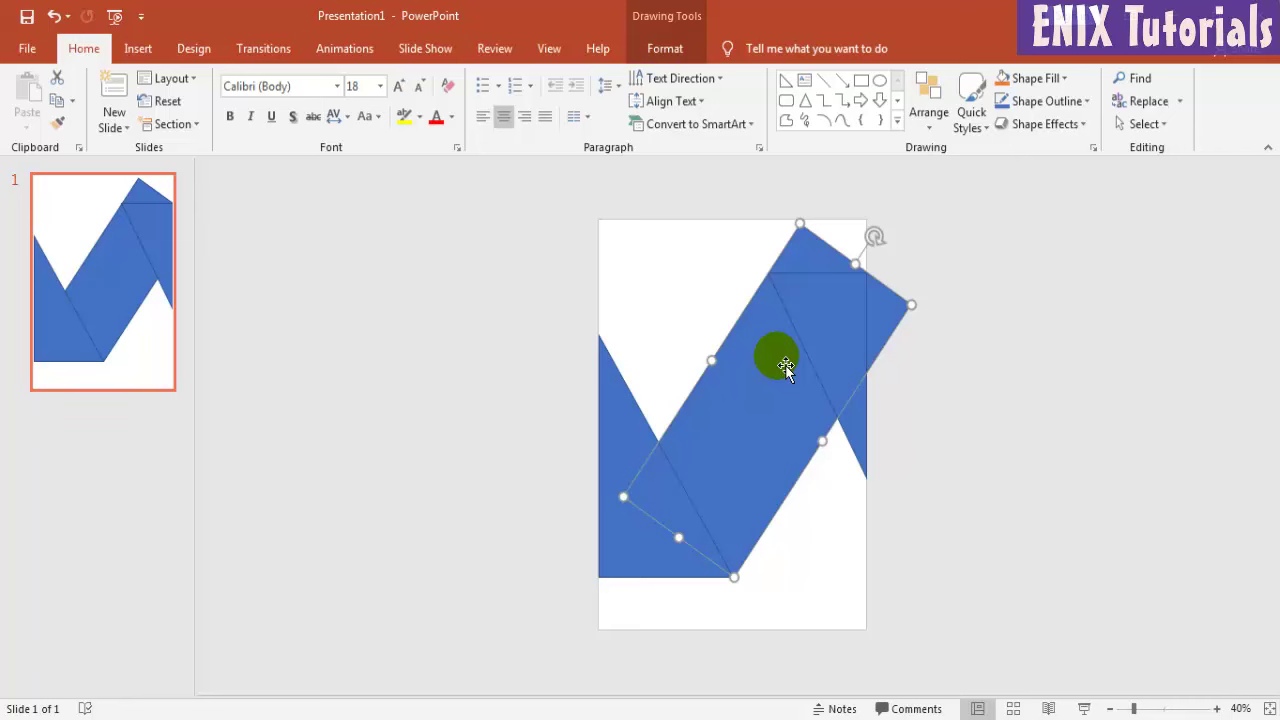
left_click(853, 336)
left_click(988, 385)
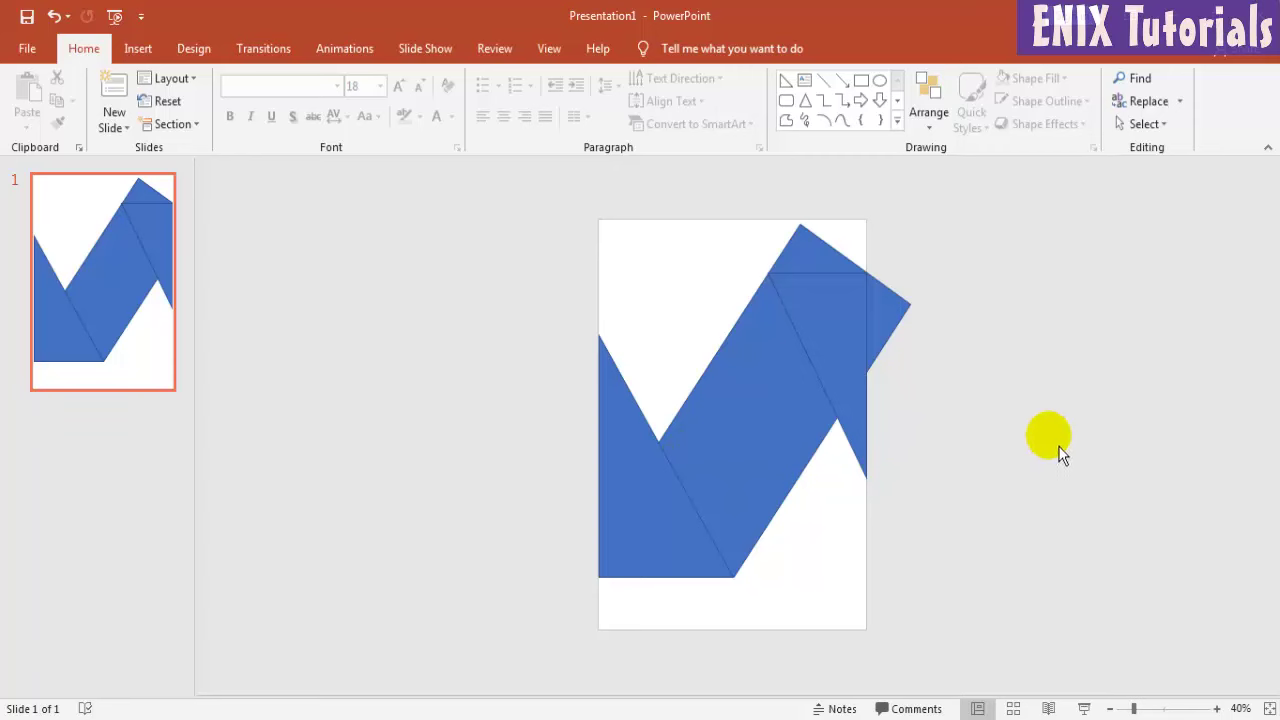
Draw a wide no-fill rectangle across the slide's top edge.
left_click(140, 49)
left_click(362, 118)
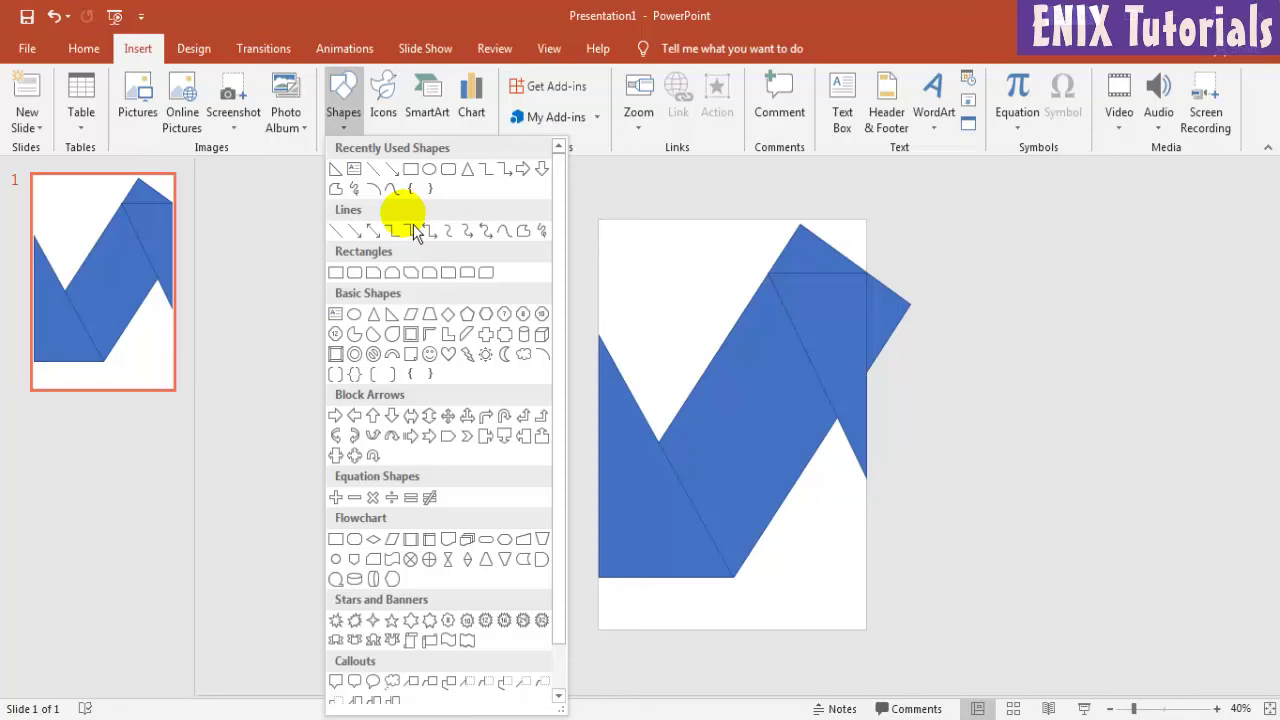
left_click(408, 166)
left_click_drag(749, 265, 990, 289)
right_click(940, 268)
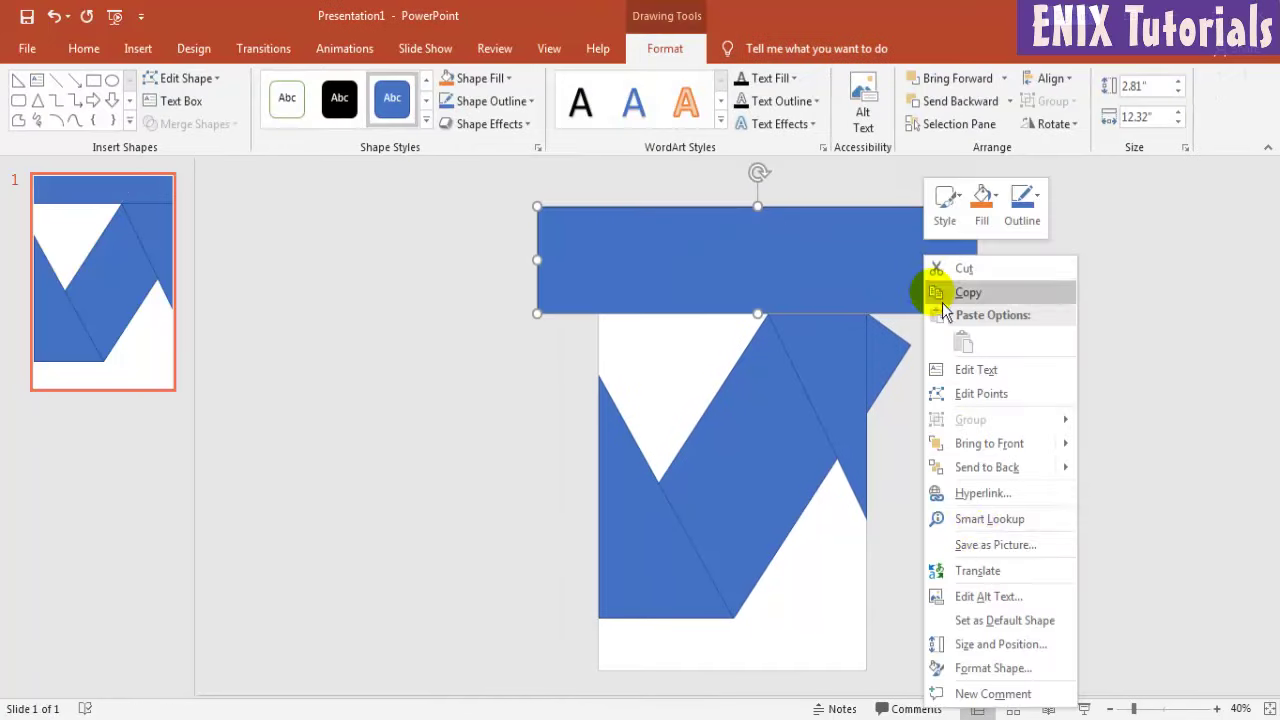
left_click(975, 668)
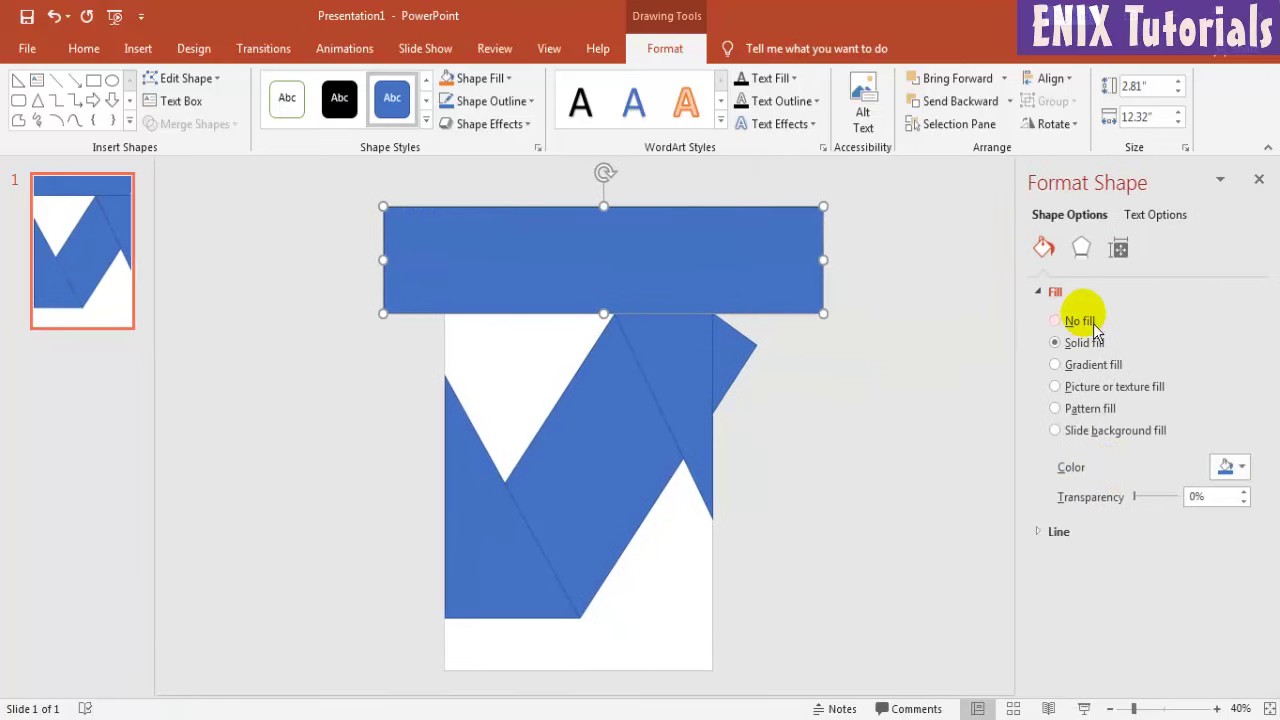
left_click(1094, 322)
left_click(773, 358)
Subtract the top rectangle from the diagonal band to flatten its tip.
left_click(643, 304)
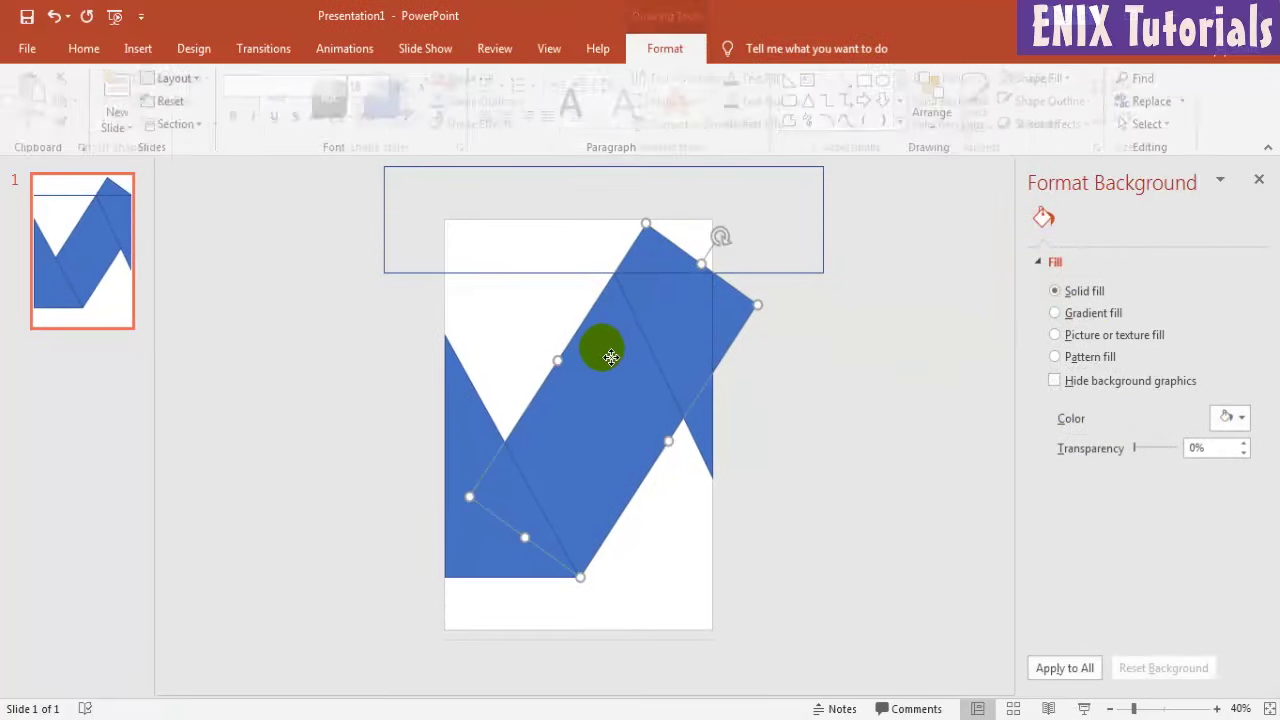
left_click(390, 205, "shift")
left_click(193, 124)
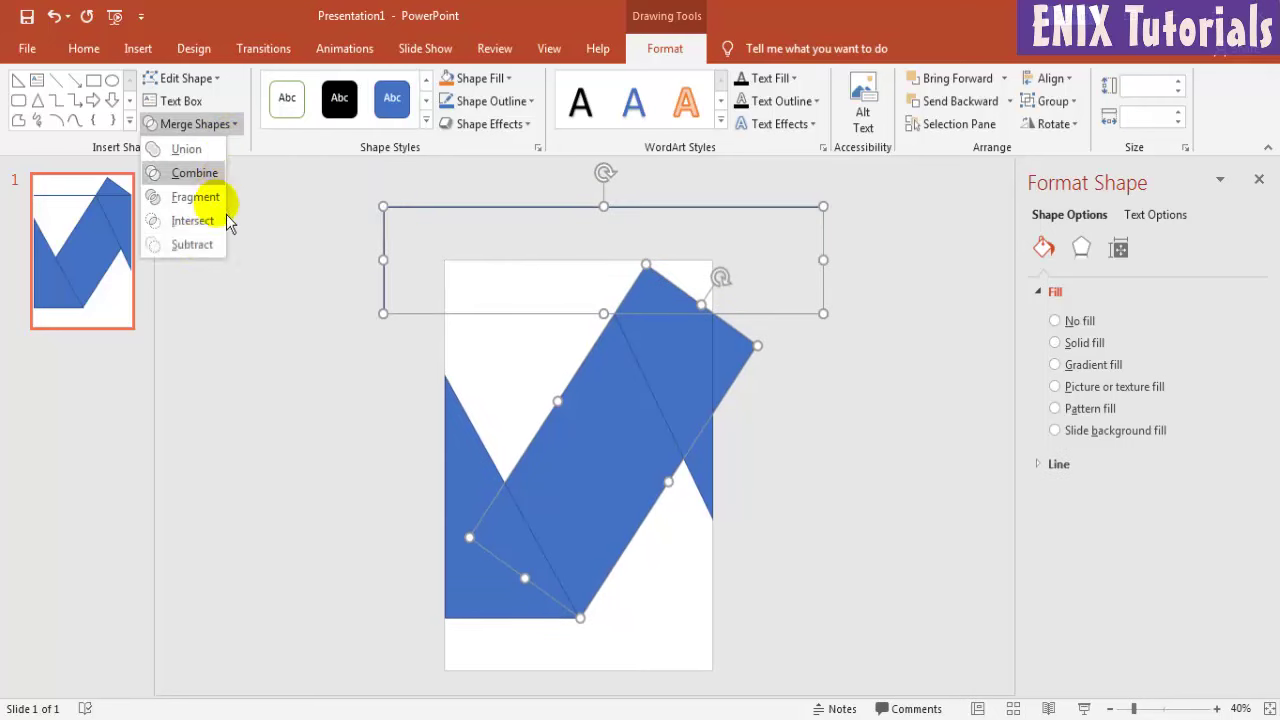
left_click(208, 262)
left_click(400, 192)
Draw a no-fill rectangle covering the area right of the slide.
left_click(138, 48)
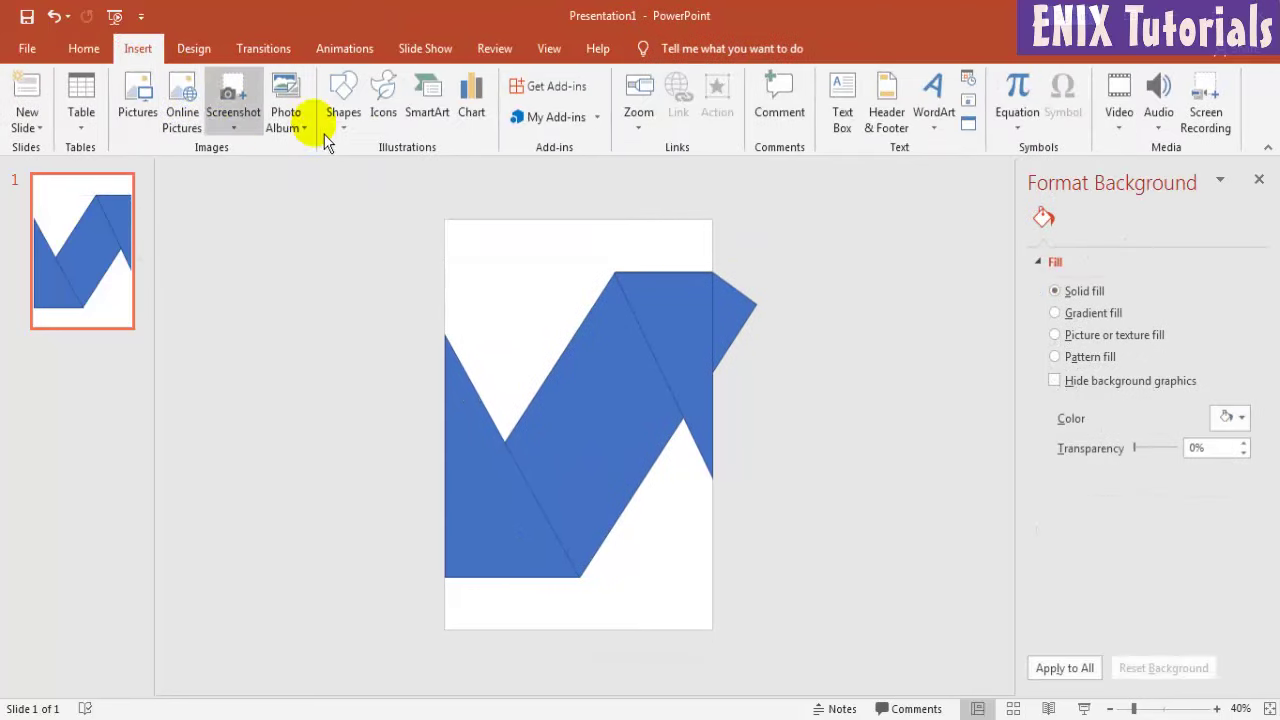
left_click(343, 112)
left_click(414, 170)
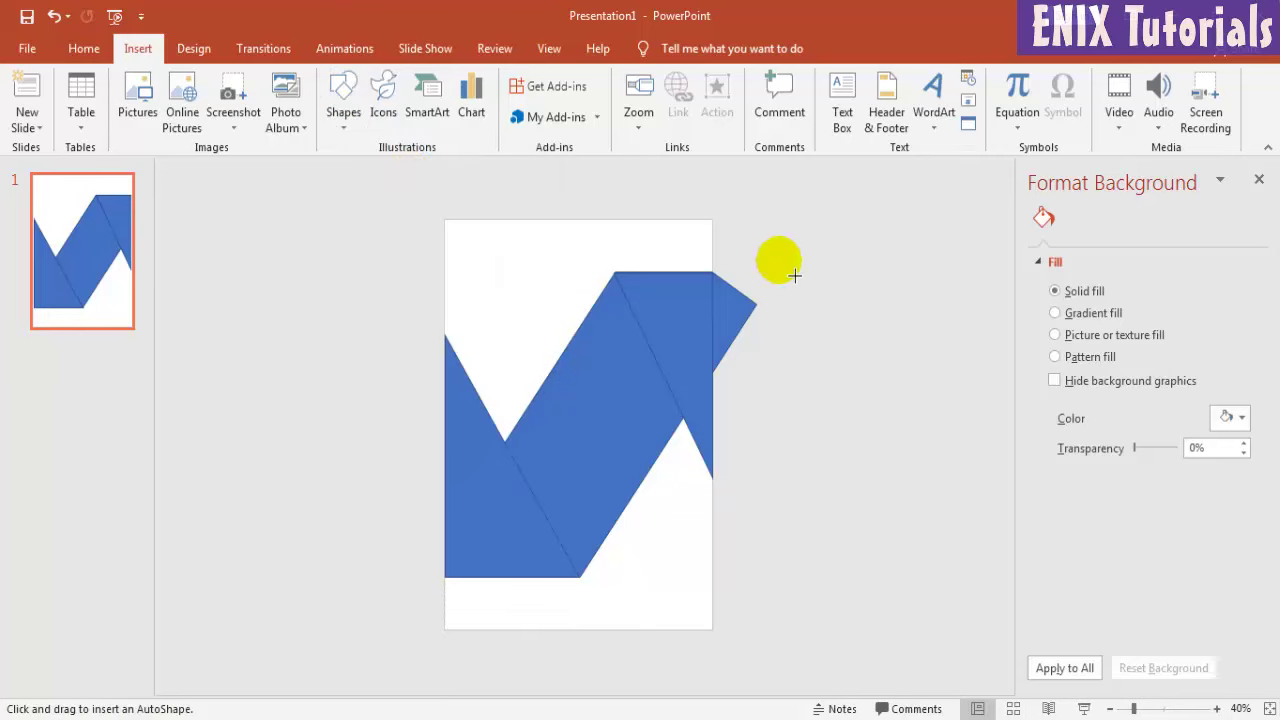
left_click_drag(711, 206, 900, 610)
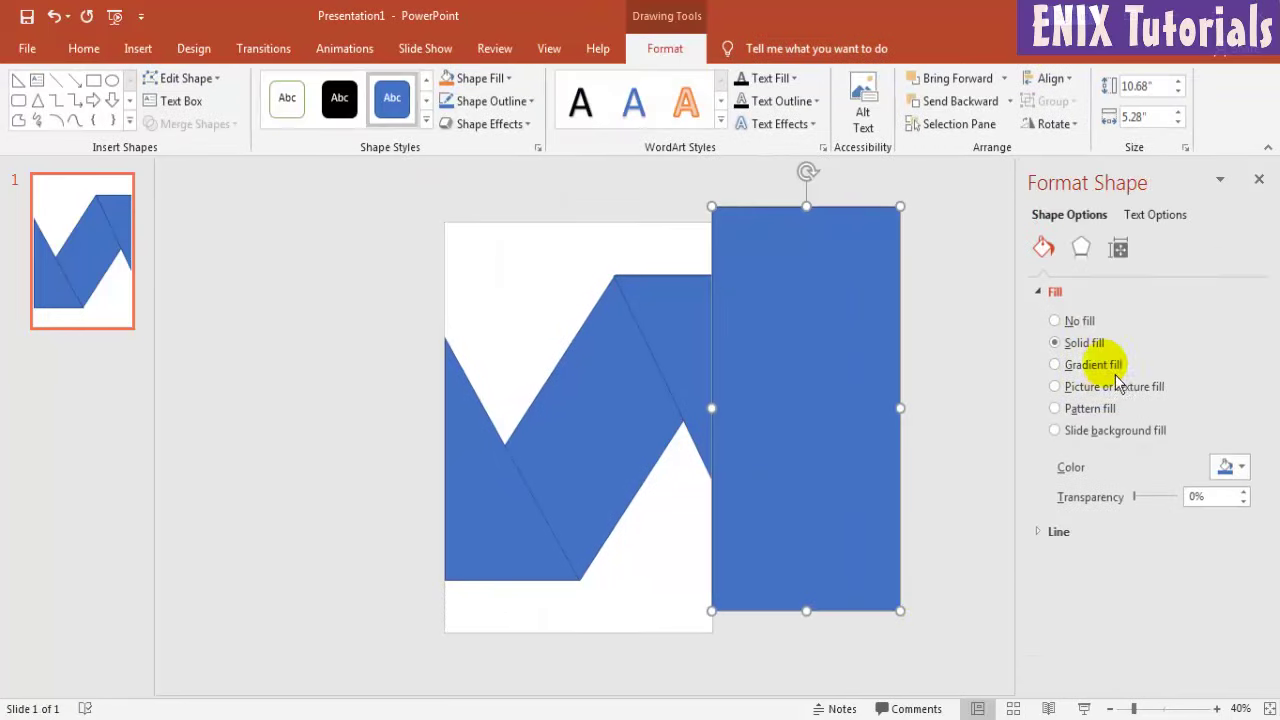
left_click(1056, 321)
left_click(959, 383)
Subtract that rectangle from the M-shaped ribbon to trim the right overhang.
left_click(760, 303)
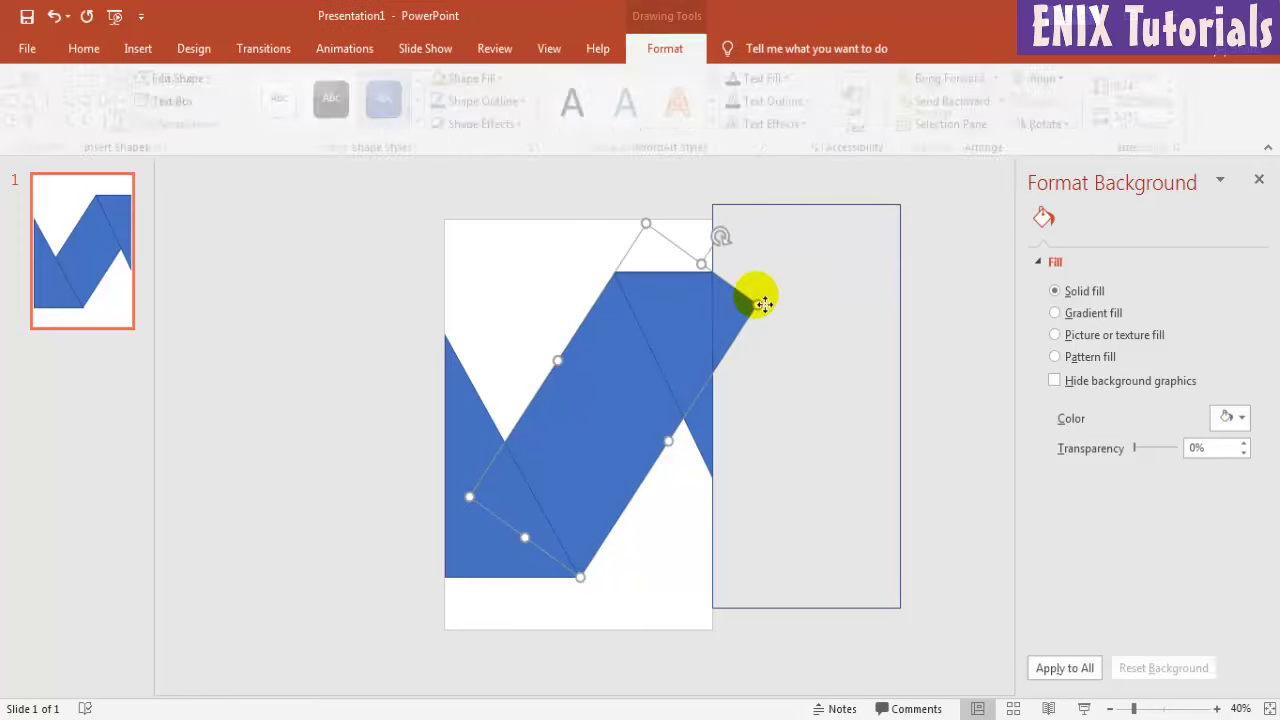
left_click(903, 275, "shift")
left_click(210, 124)
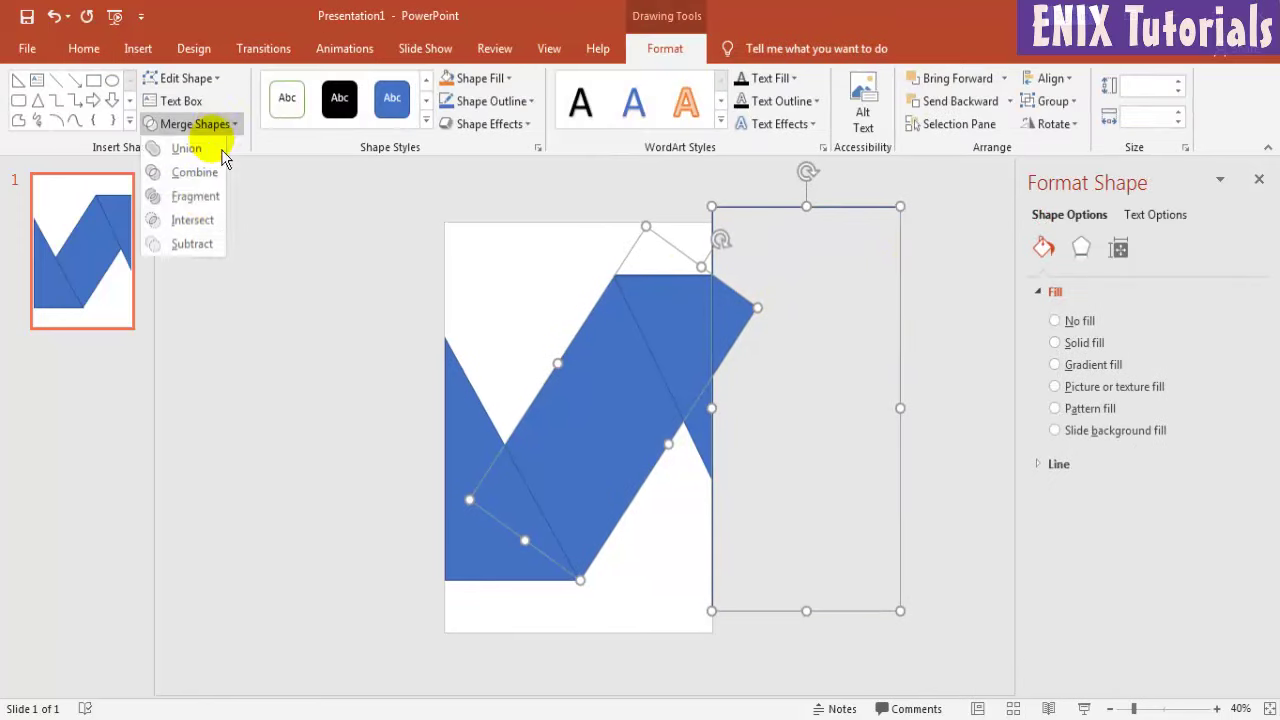
left_click(195, 244)
left_click(515, 390)
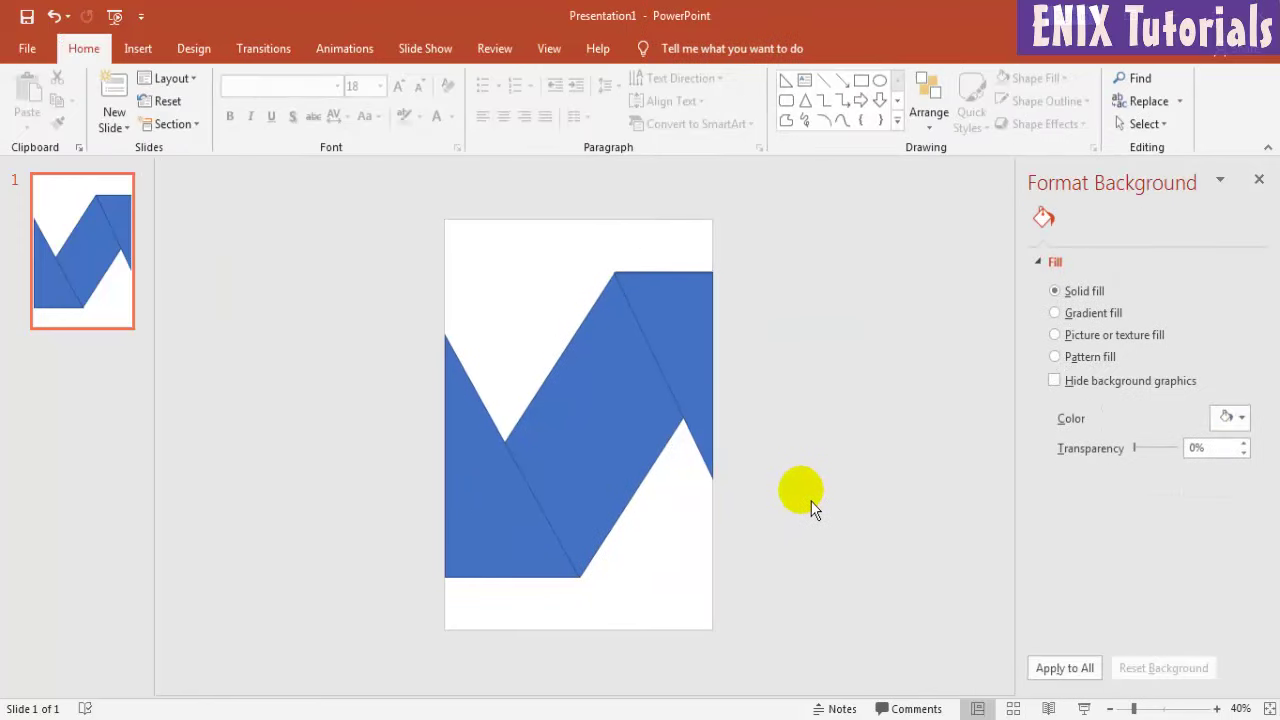
Fill all three ribbon pieces with a custom deep red (RGB 180, 30, 30).
left_click(514, 508)
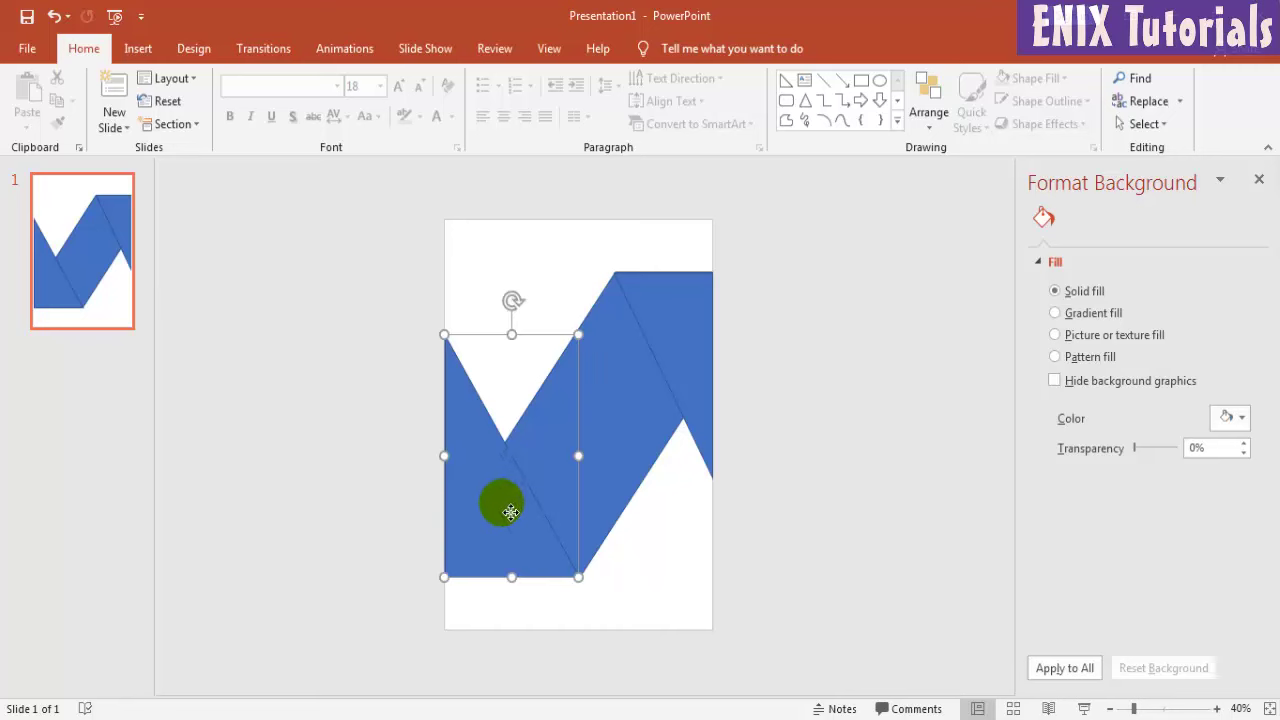
left_click(580, 443, "shift")
left_click(683, 350, "shift")
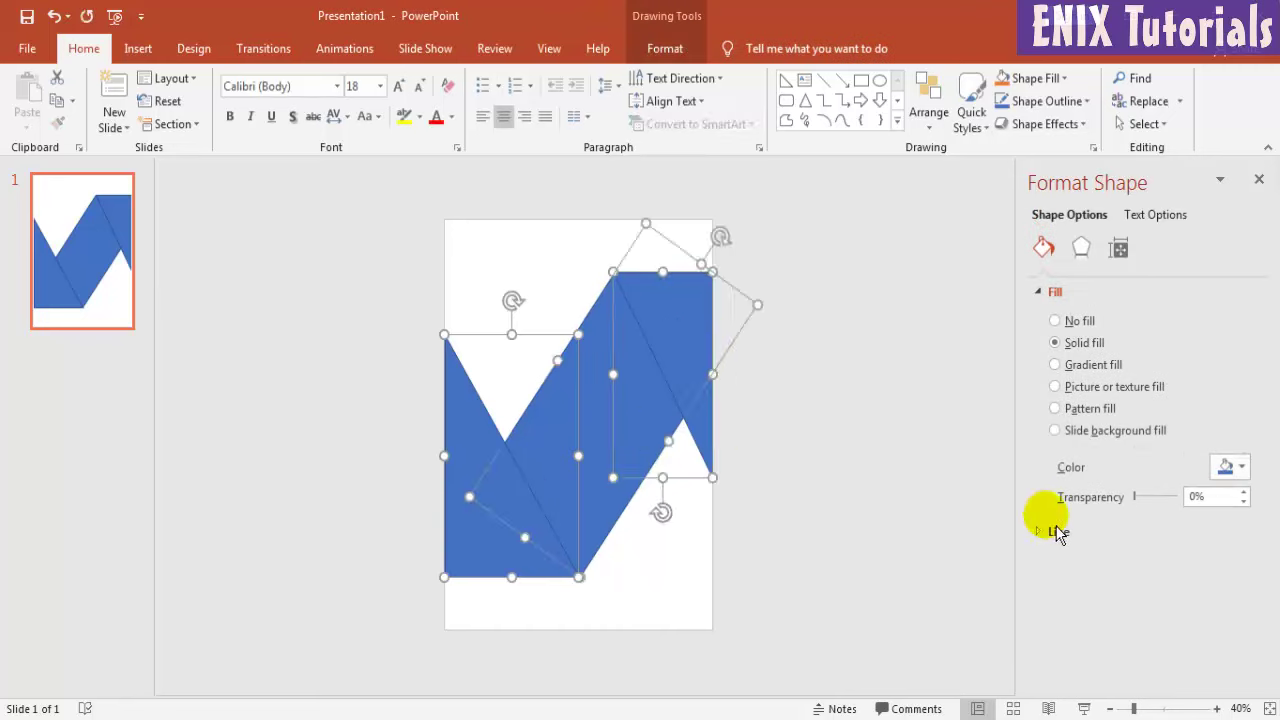
left_click(1235, 470)
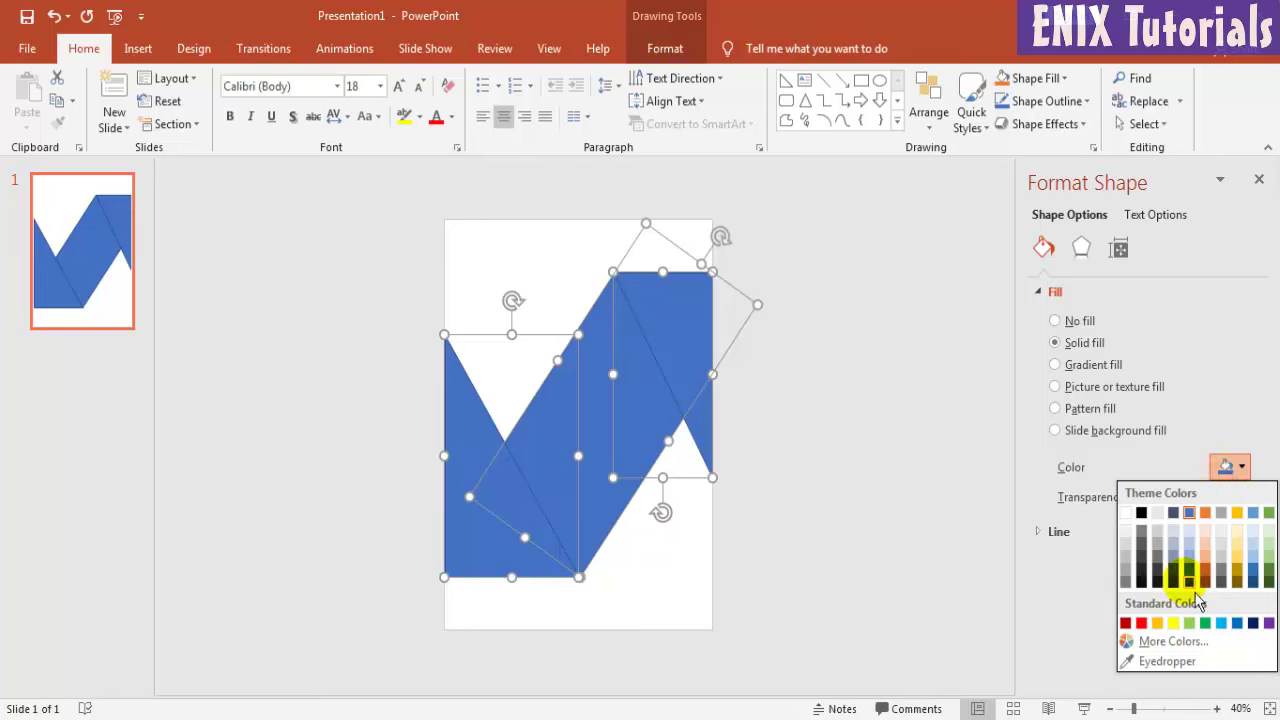
left_click(1166, 641)
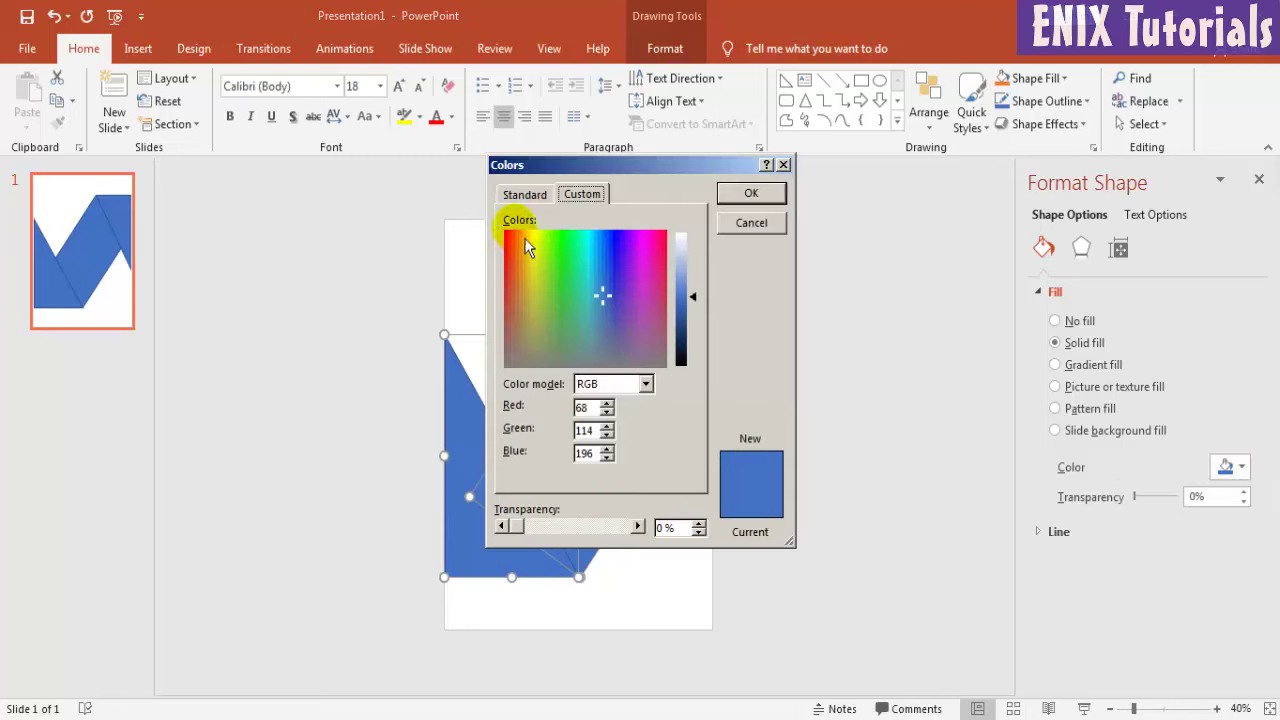
left_click_drag(513, 294, 518, 275)
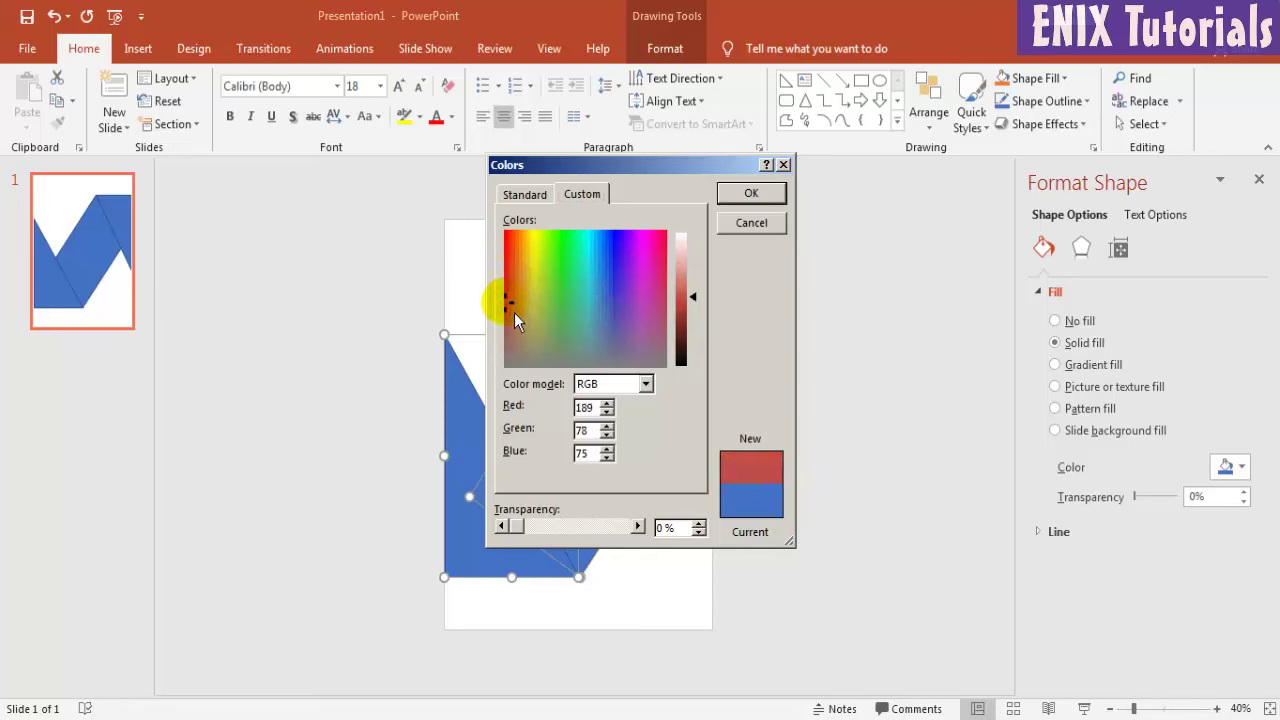
left_click_drag(688, 300, 695, 324)
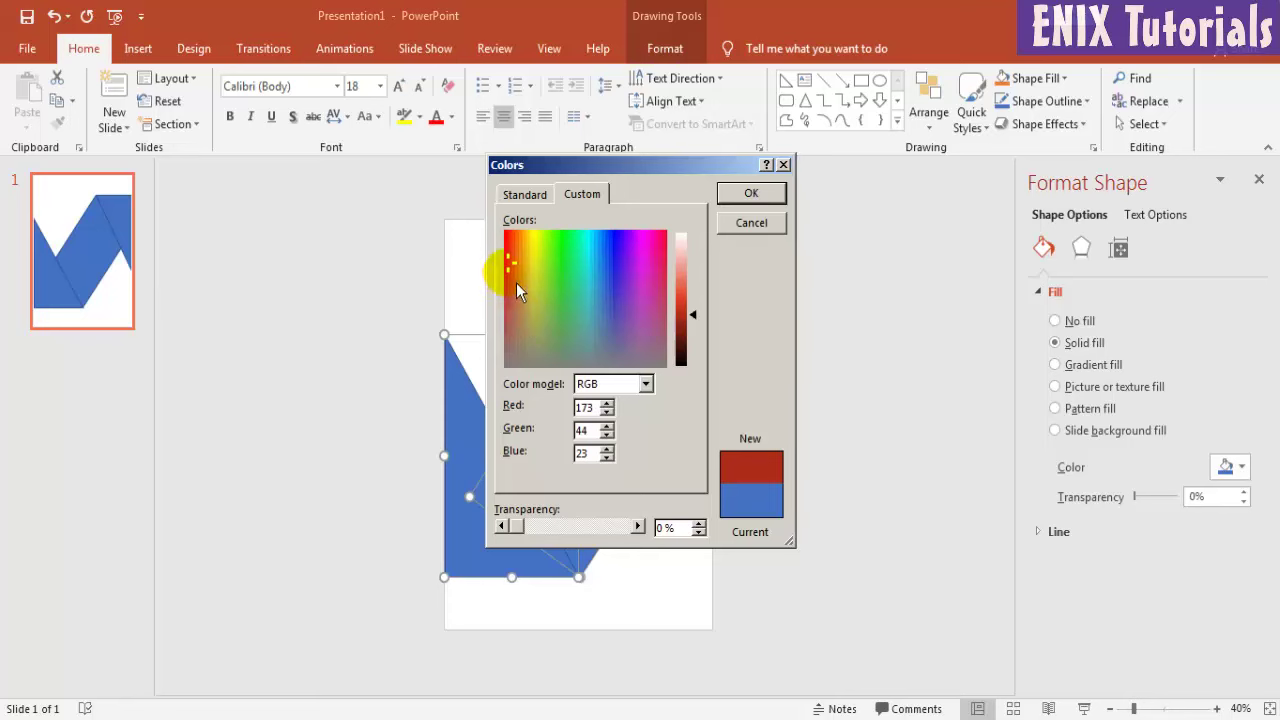
mouse_move(516, 282)
left_mouse_down()
mouse_move(509, 257)
mouse_move(509, 279)
left_mouse_up()
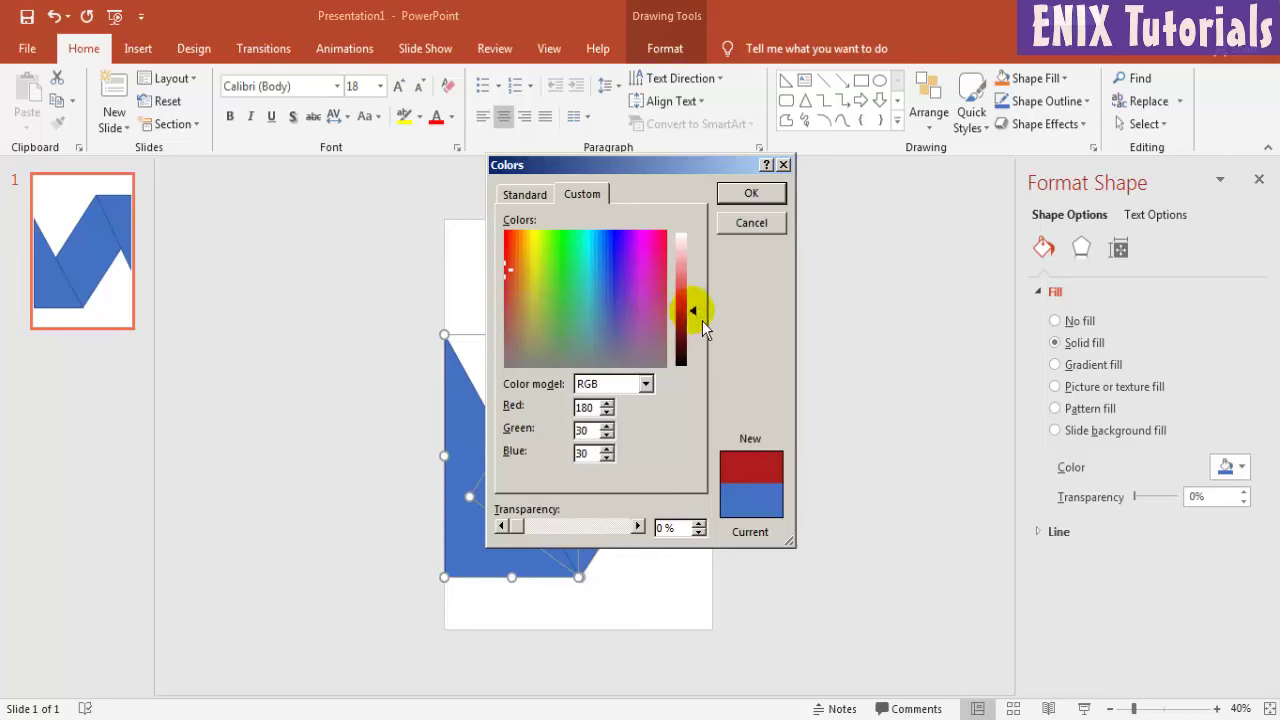
left_click(751, 193)
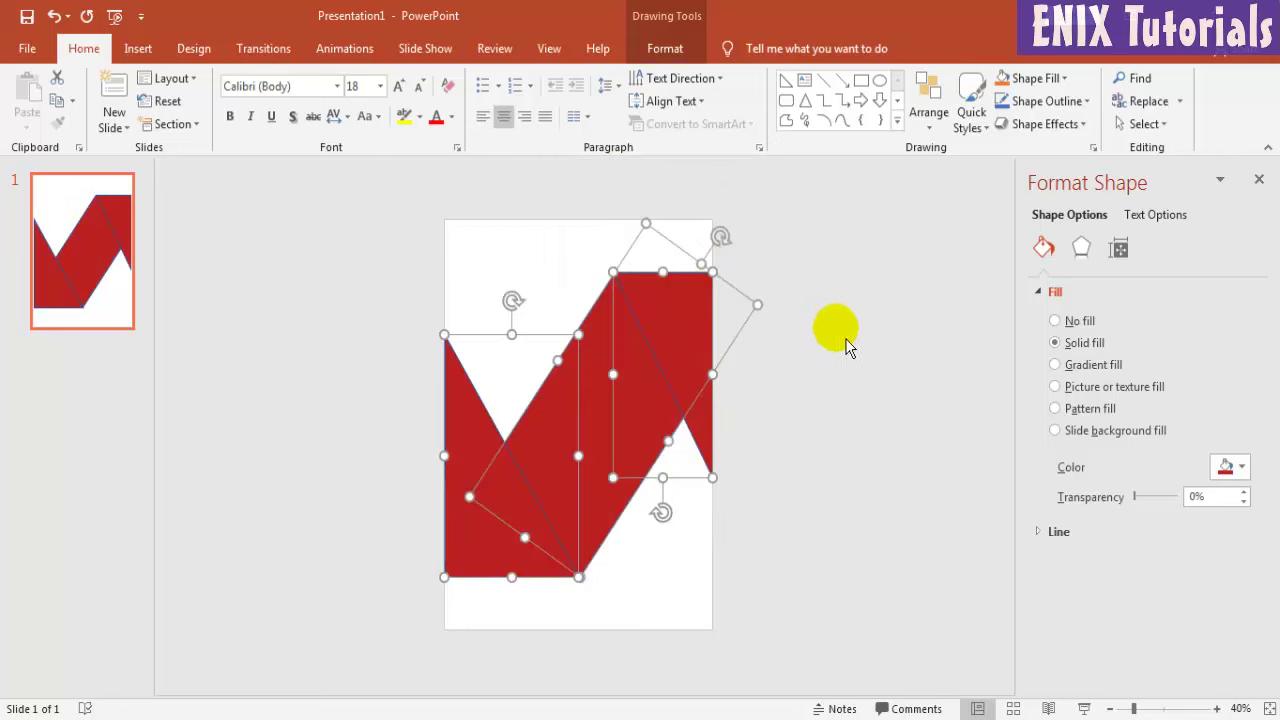
Remove the outlines from the ribbon shapes.
left_click(1050, 533)
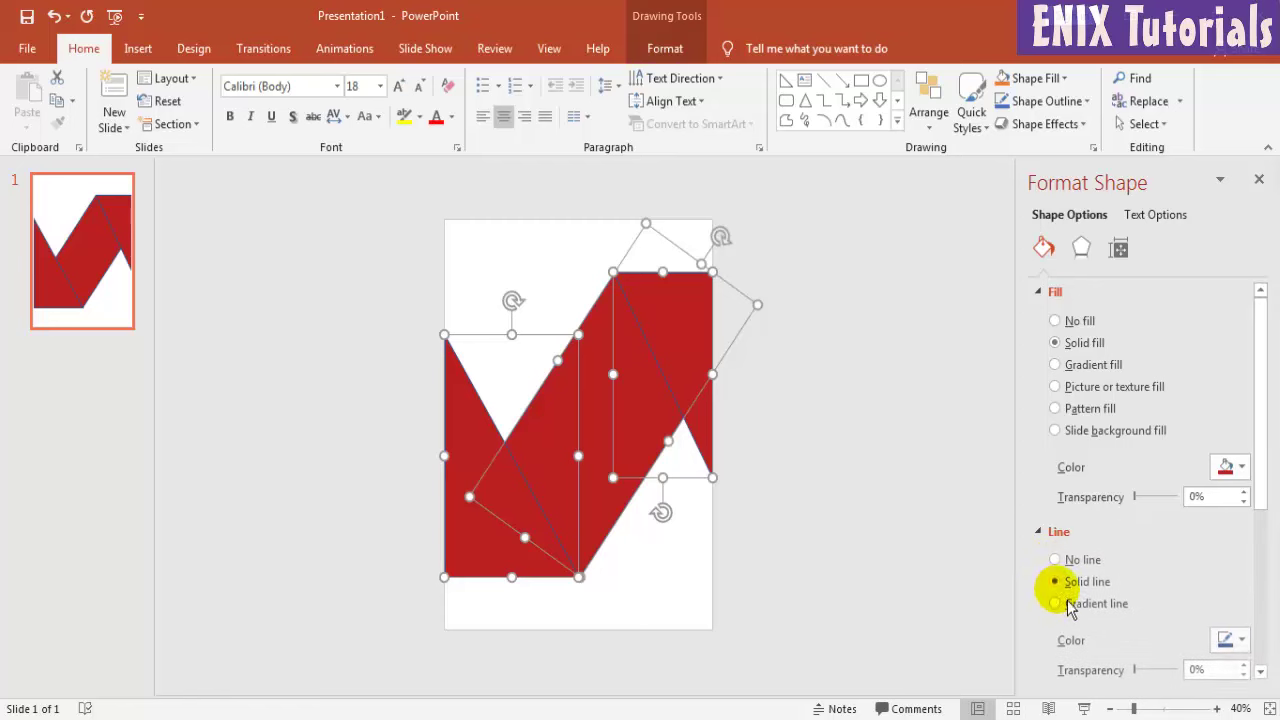
left_click(1055, 560)
left_click(784, 481)
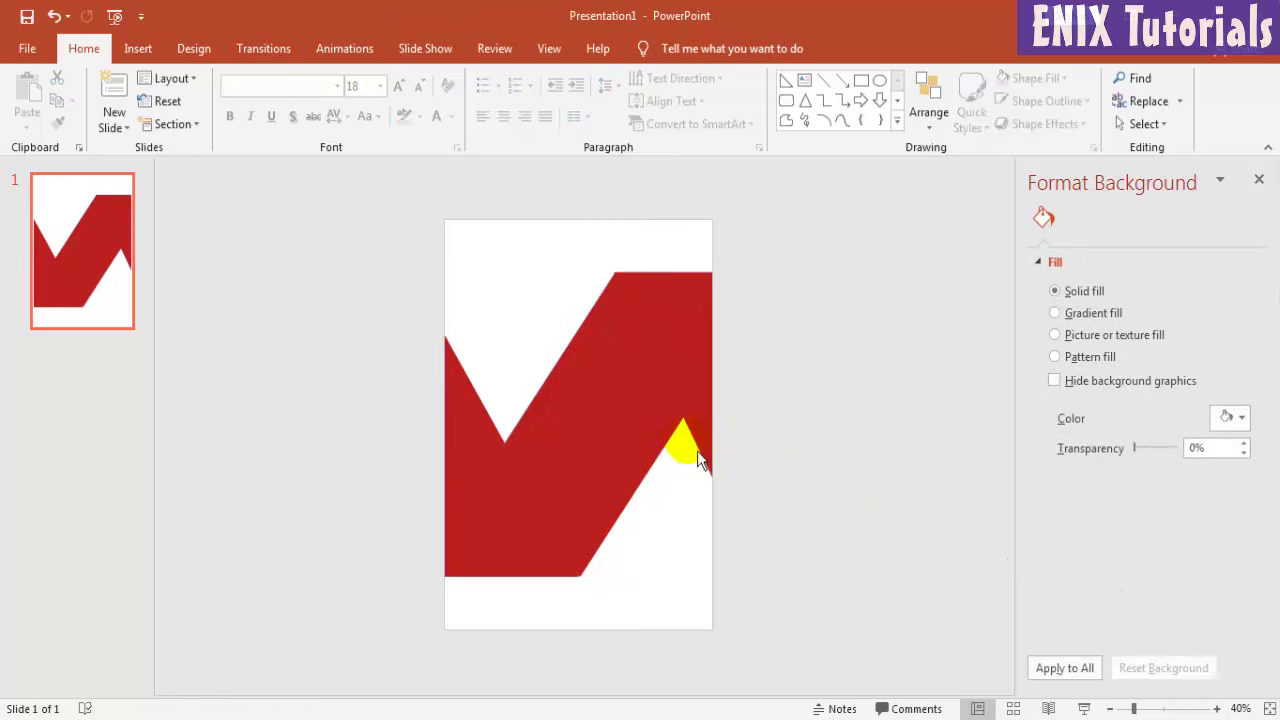
Give the tilted middle band a darker red fill (RGB 167, 29, 29).
left_click(609, 440)
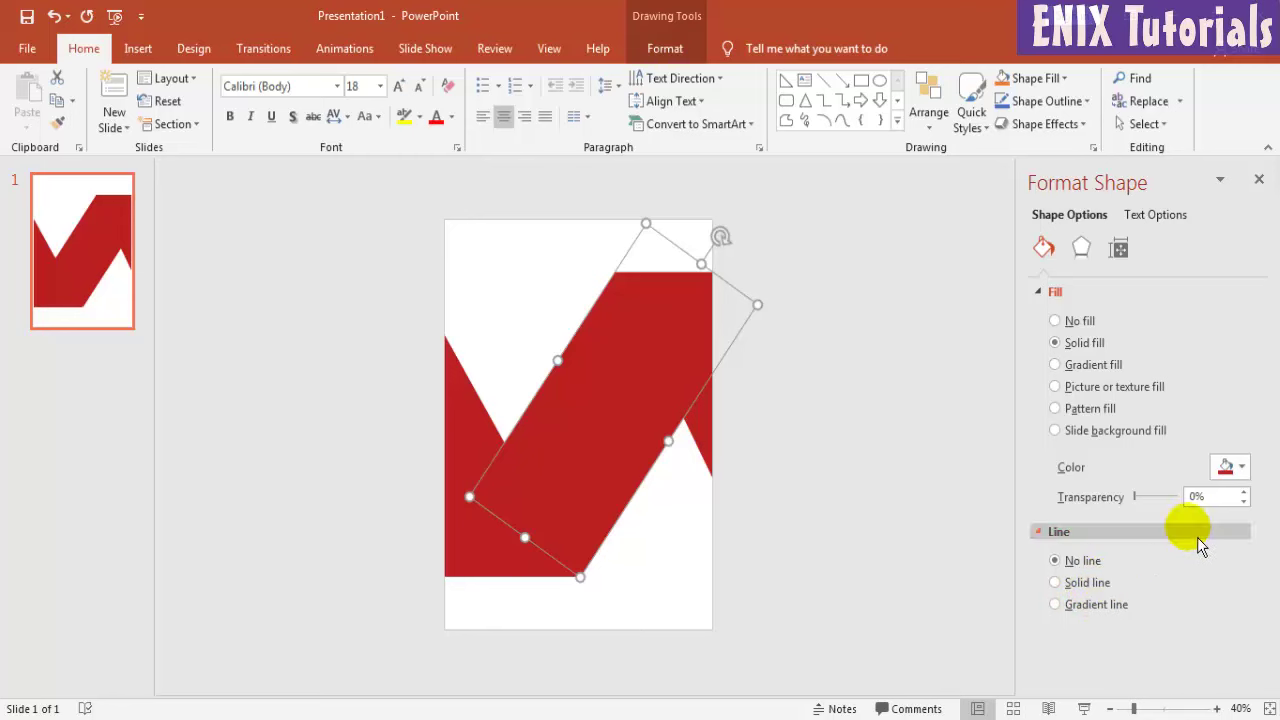
left_click(1230, 467)
left_click(1175, 681)
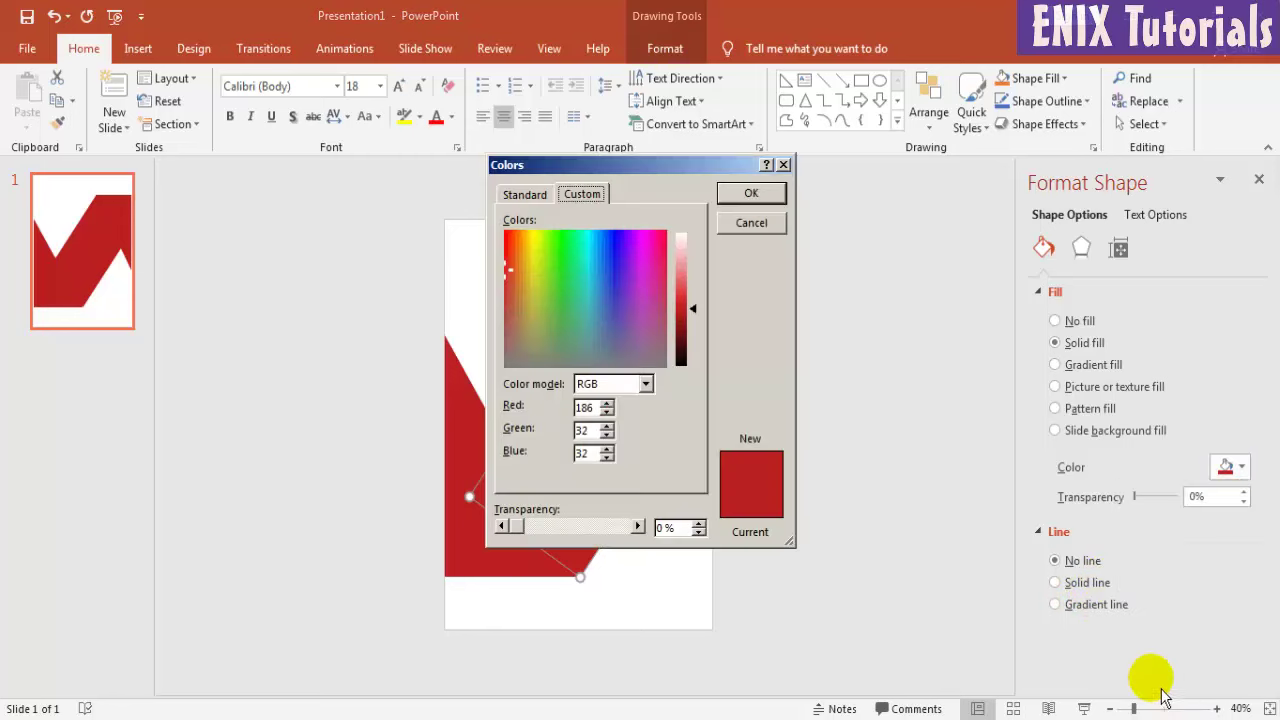
left_click_drag(684, 322, 700, 326)
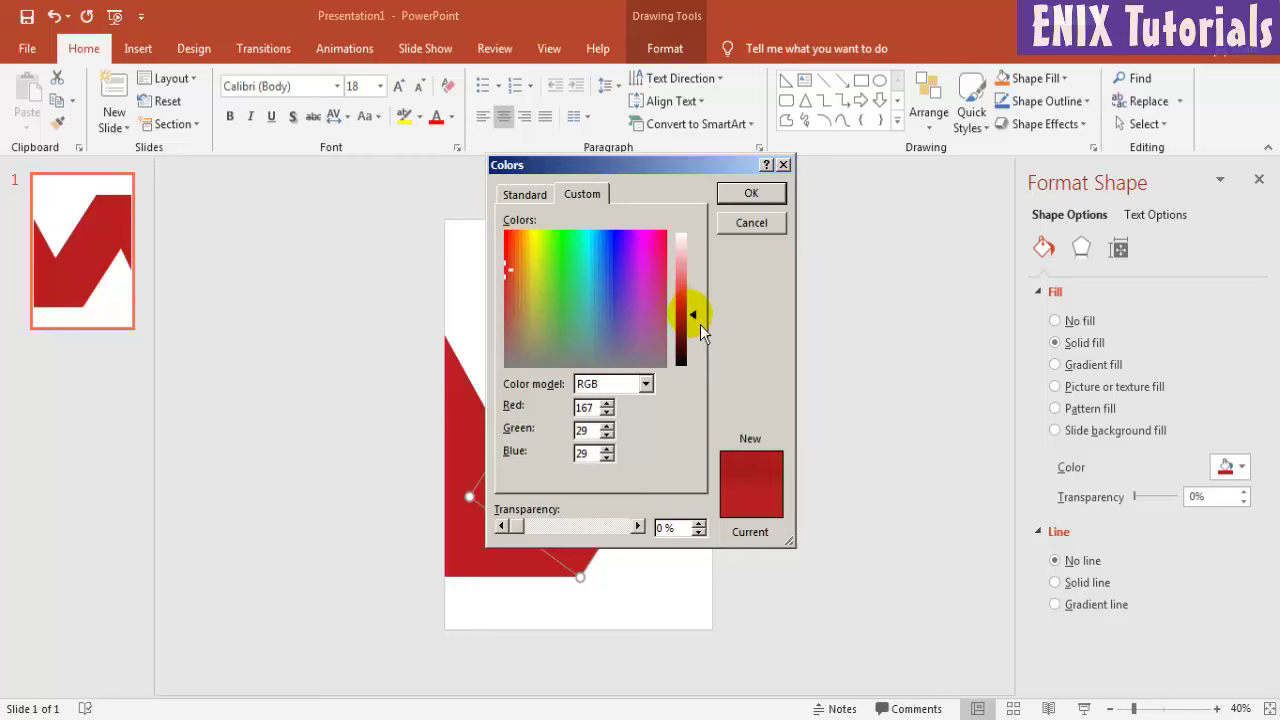
left_click(752, 193)
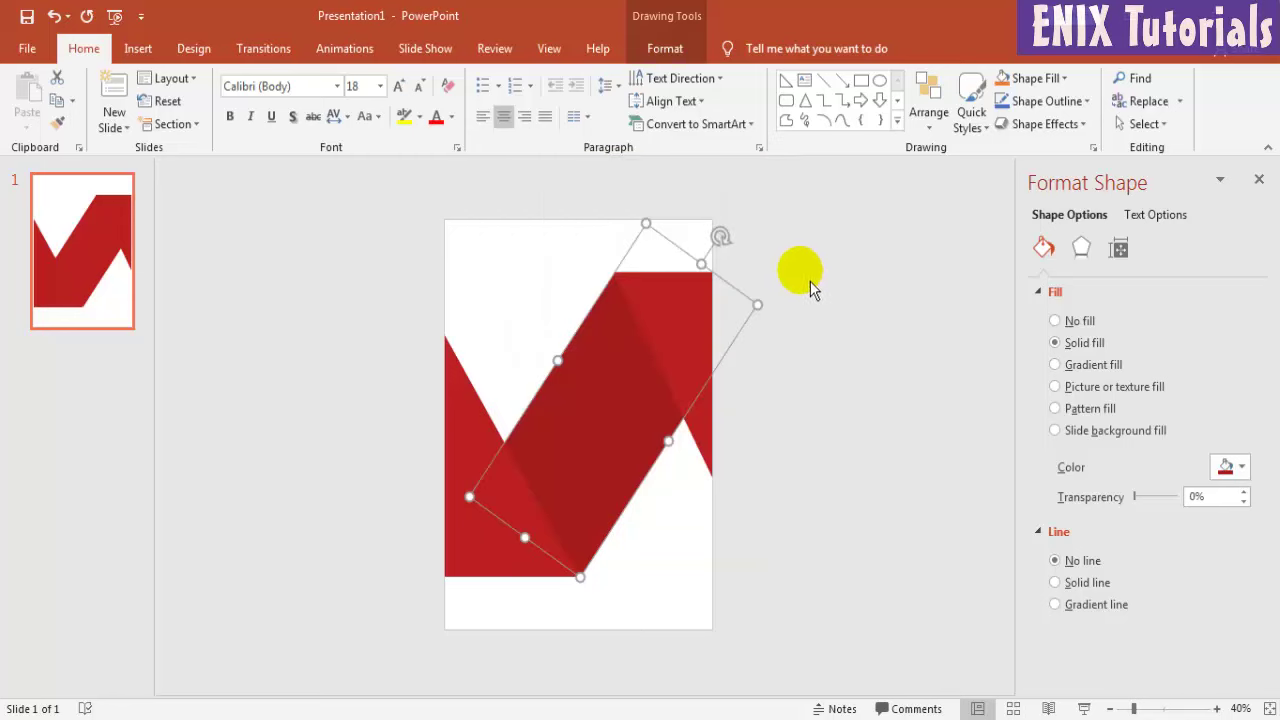
left_click(870, 365)
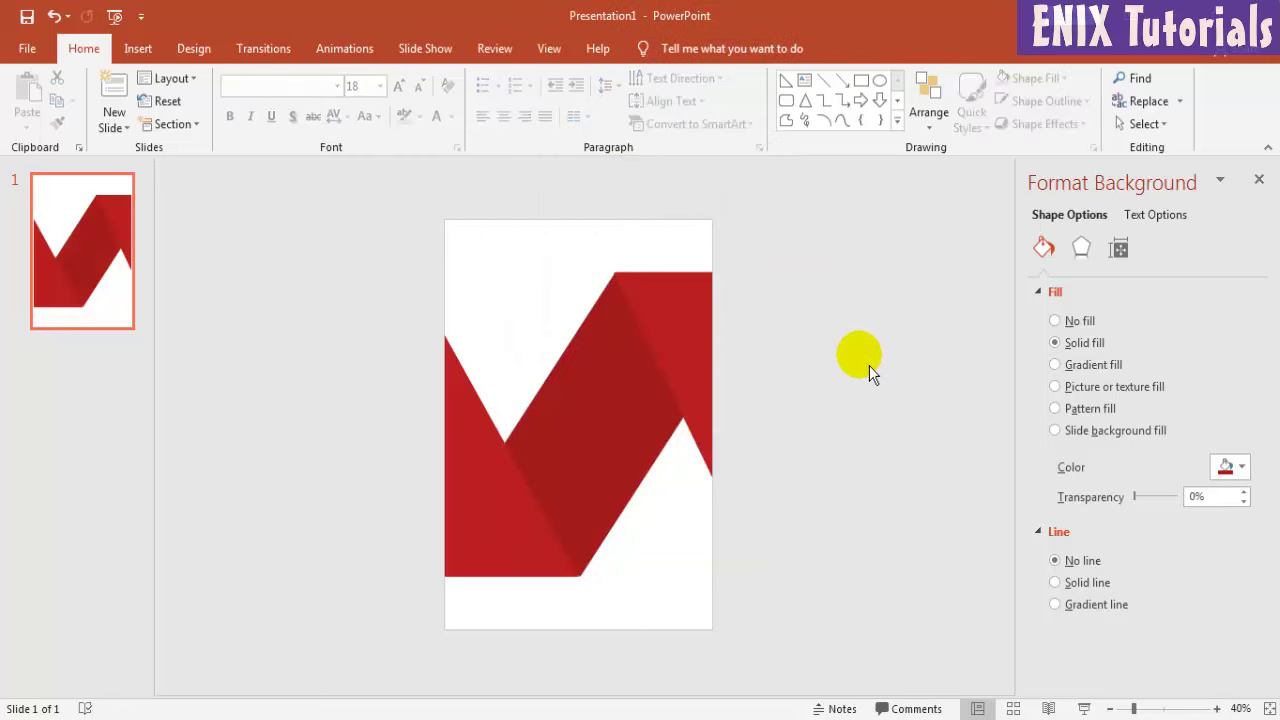
Give the left red ribbon shape a shadow: 94% size, 24 pt blur, 0° angle, 13 pt distance.
left_click(534, 506)
left_click(694, 349, "shift")
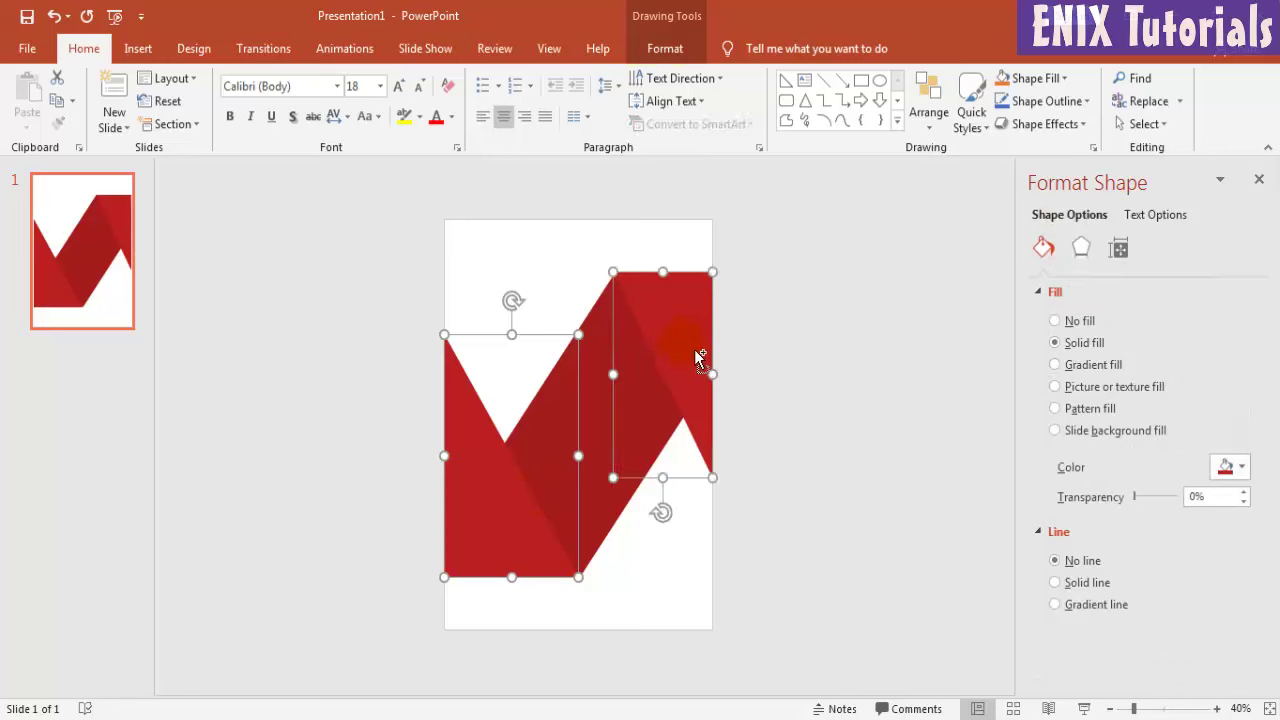
left_click(780, 378)
left_click(526, 516)
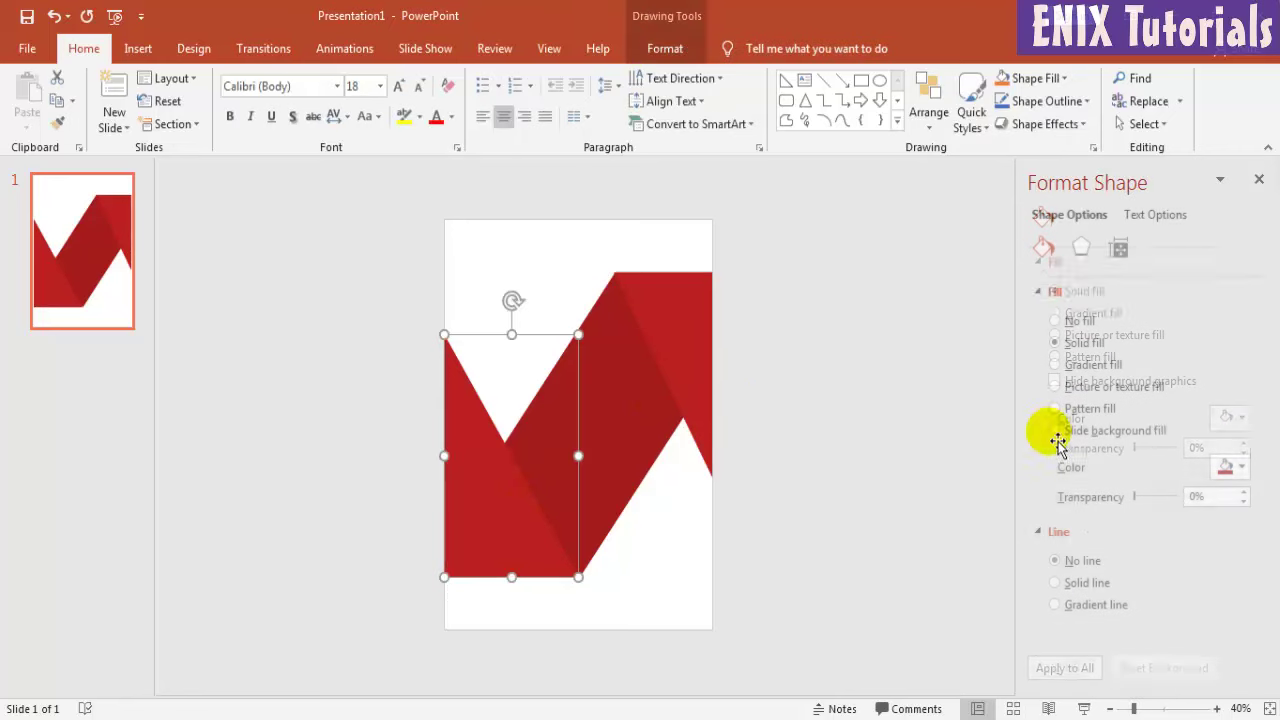
left_click(1081, 248)
left_click(1051, 300)
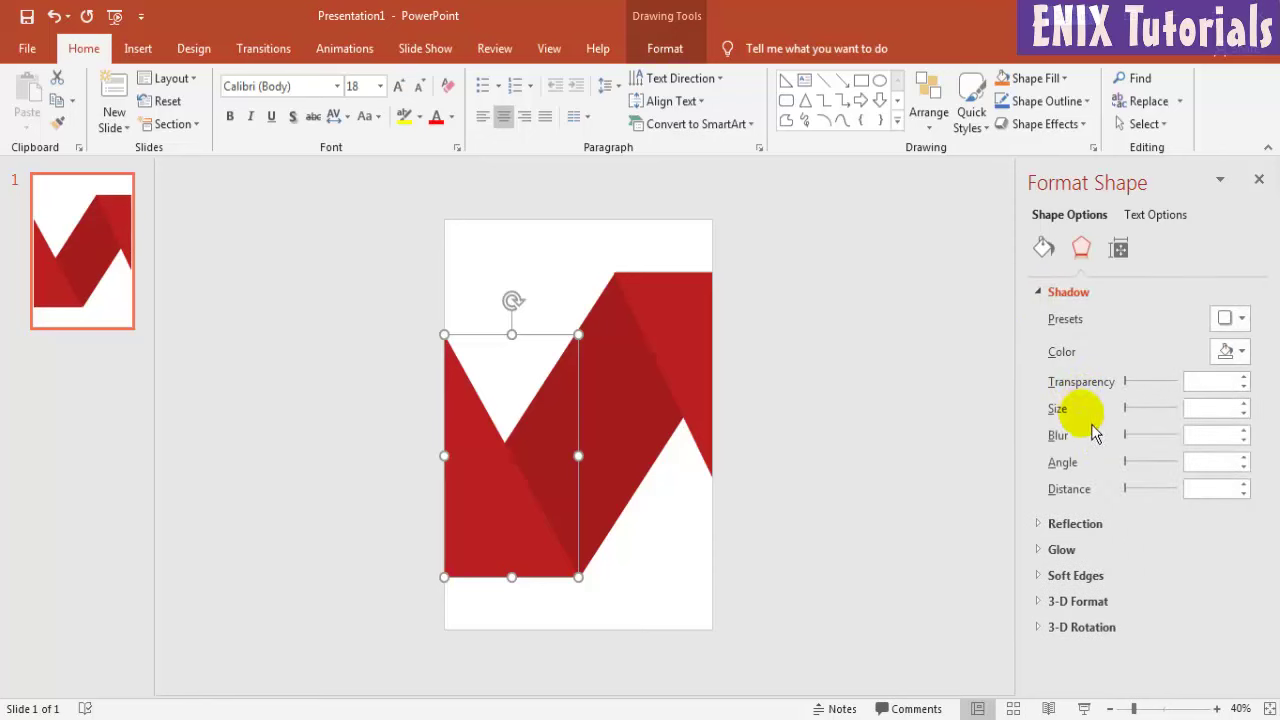
left_click_drag(1135, 420, 1156, 424)
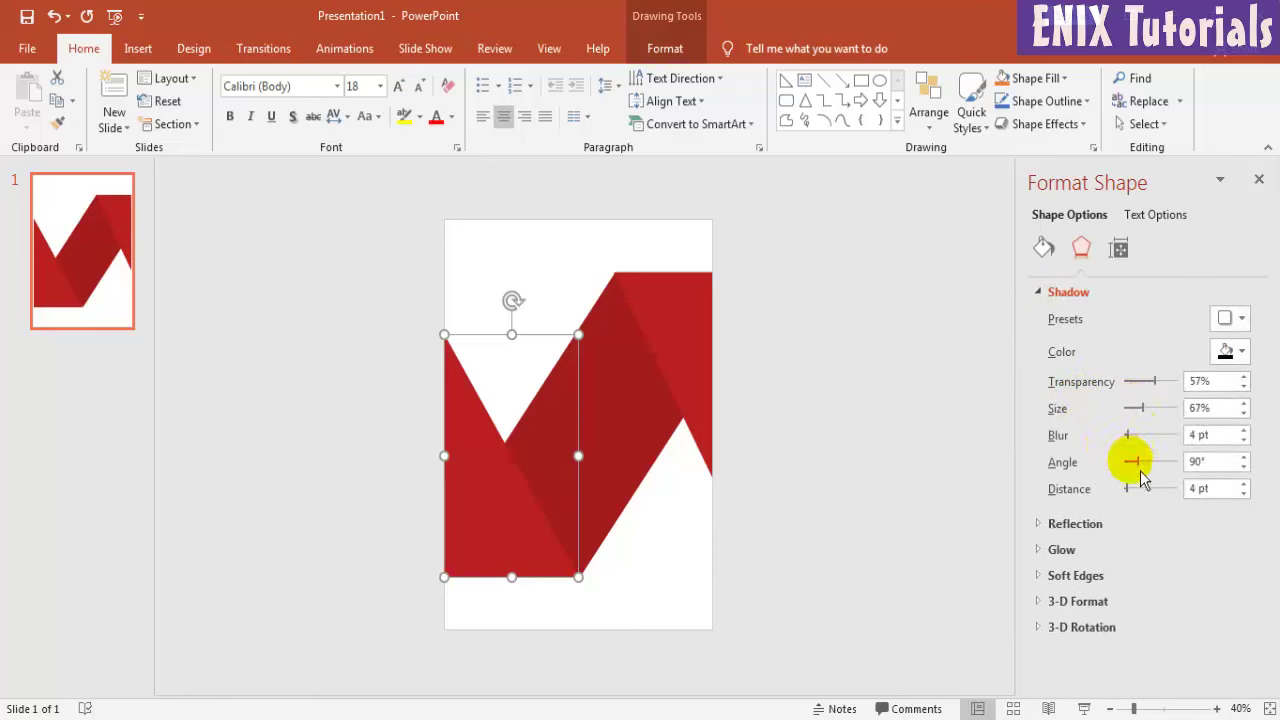
mouse_move(1137, 495)
left_mouse_down()
mouse_move(1147, 503)
mouse_move(1141, 480)
left_mouse_up()
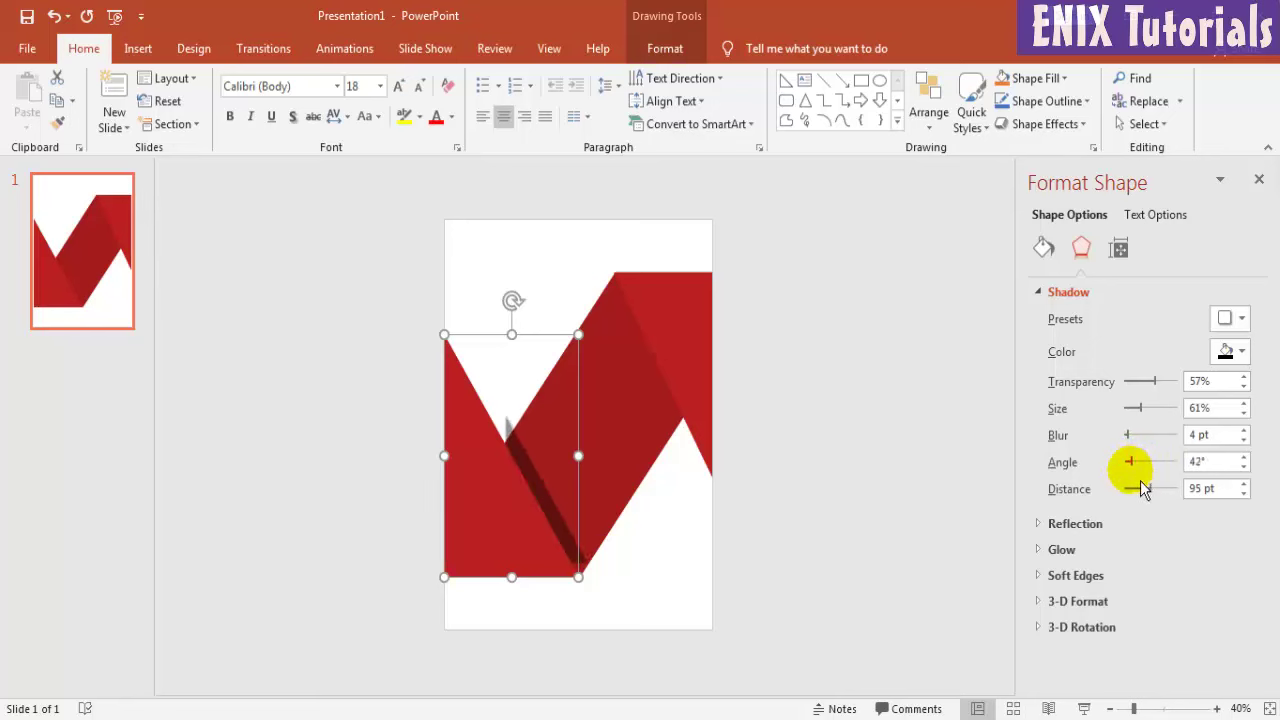
left_click_drag(1146, 421, 1155, 421)
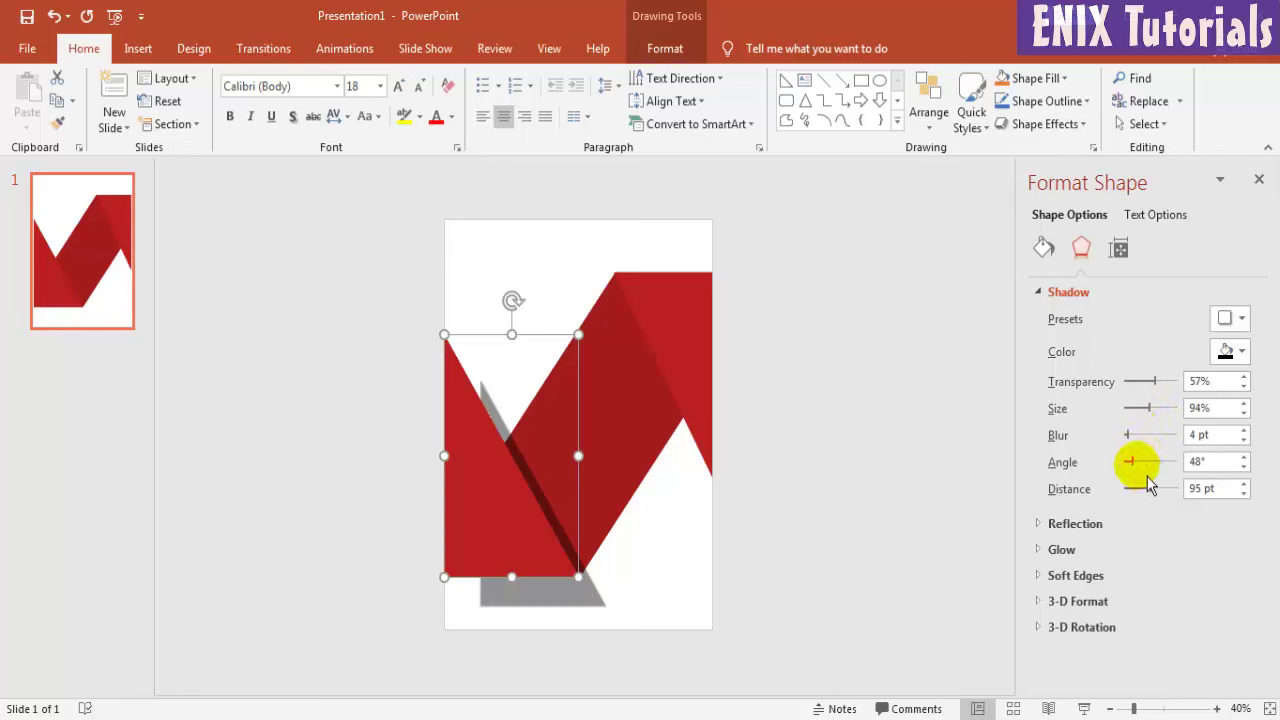
mouse_move(1143, 476)
left_mouse_down()
mouse_move(1150, 496)
mouse_move(1135, 497)
left_mouse_up()
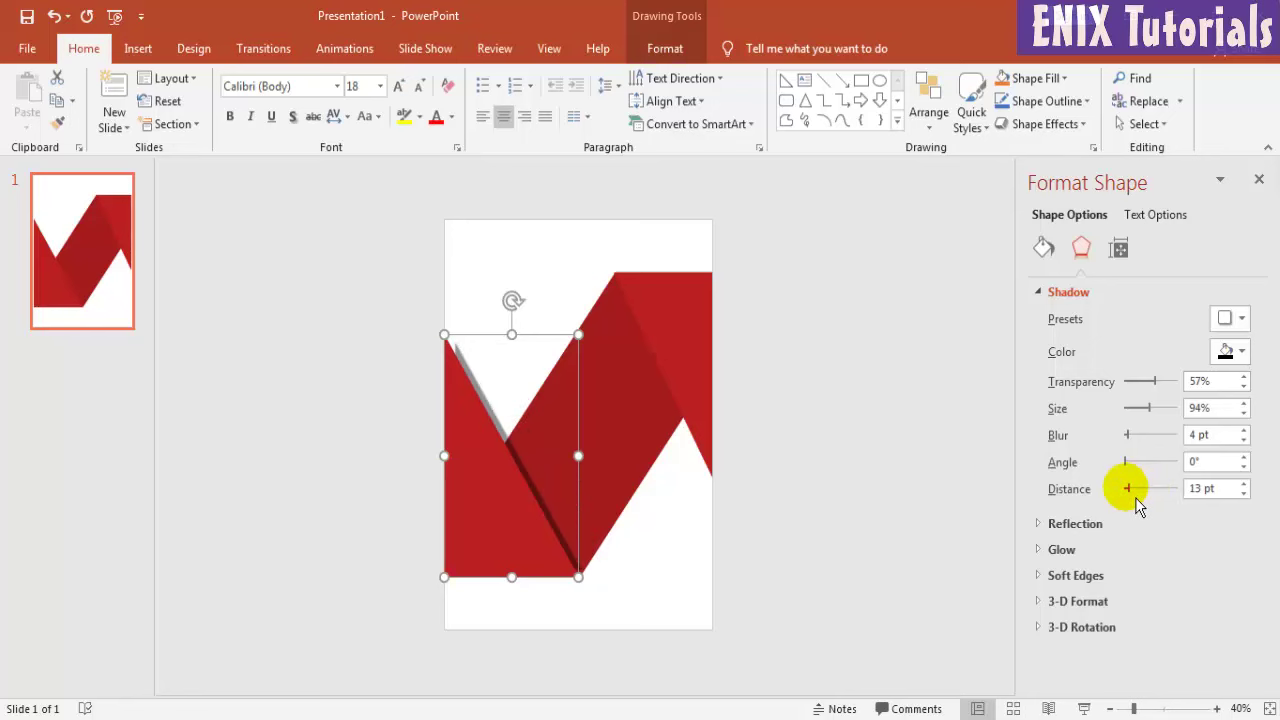
left_click_drag(1133, 437, 1149, 456)
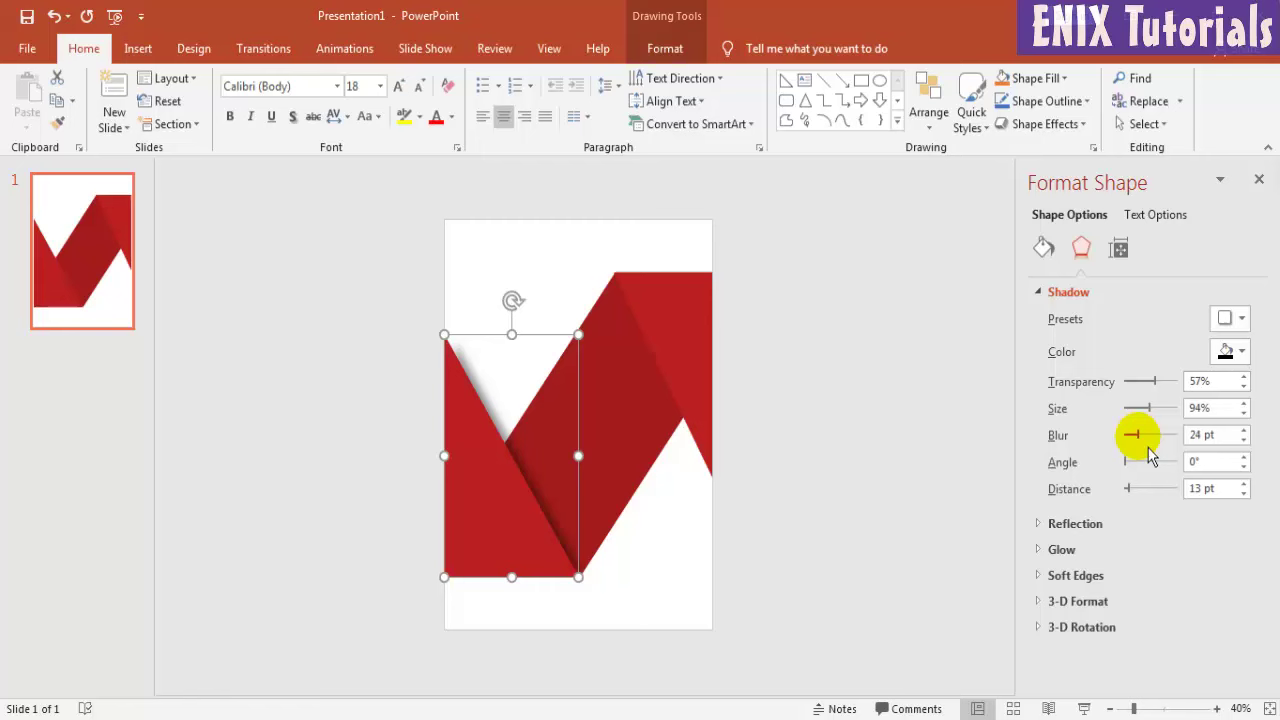
Add a shadow to the upper-right ribbon shape: 100% size, 31 pt blur, 106° angle, 20 pt distance.
left_click(677, 355)
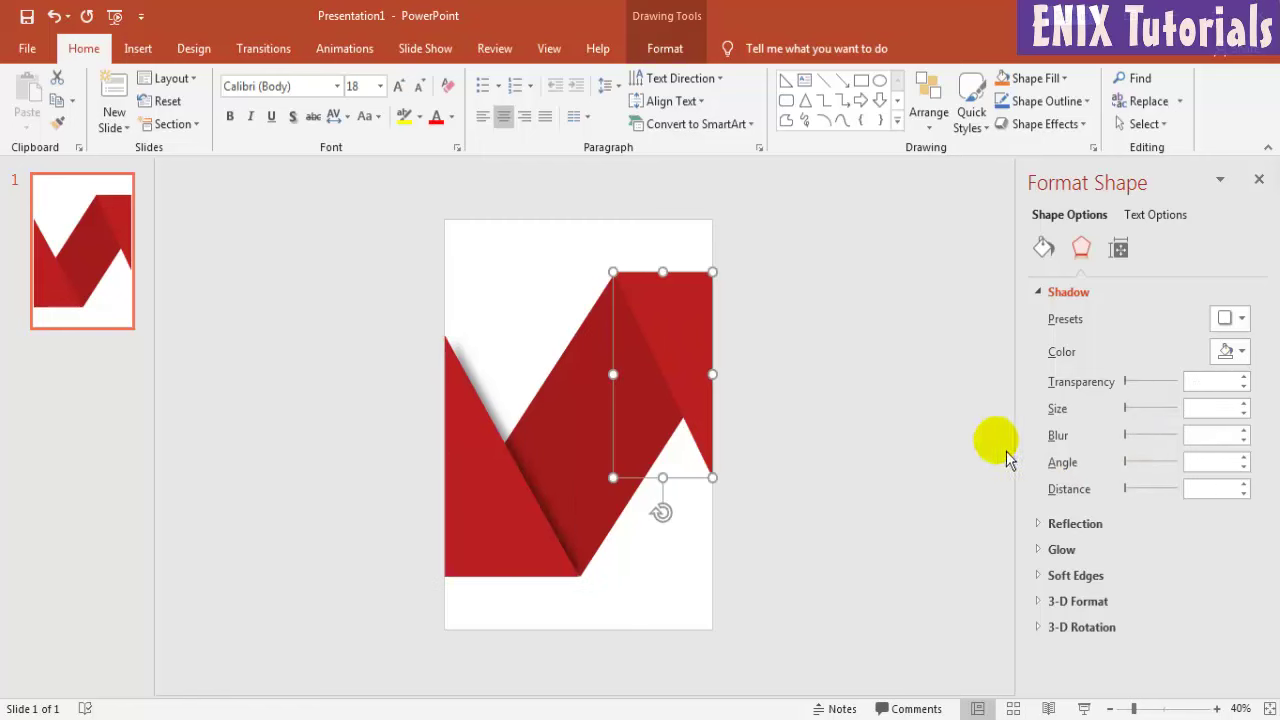
left_click(1128, 408)
mouse_move(1142, 420)
left_mouse_down()
mouse_move(1154, 470)
mouse_move(1142, 499)
left_mouse_up()
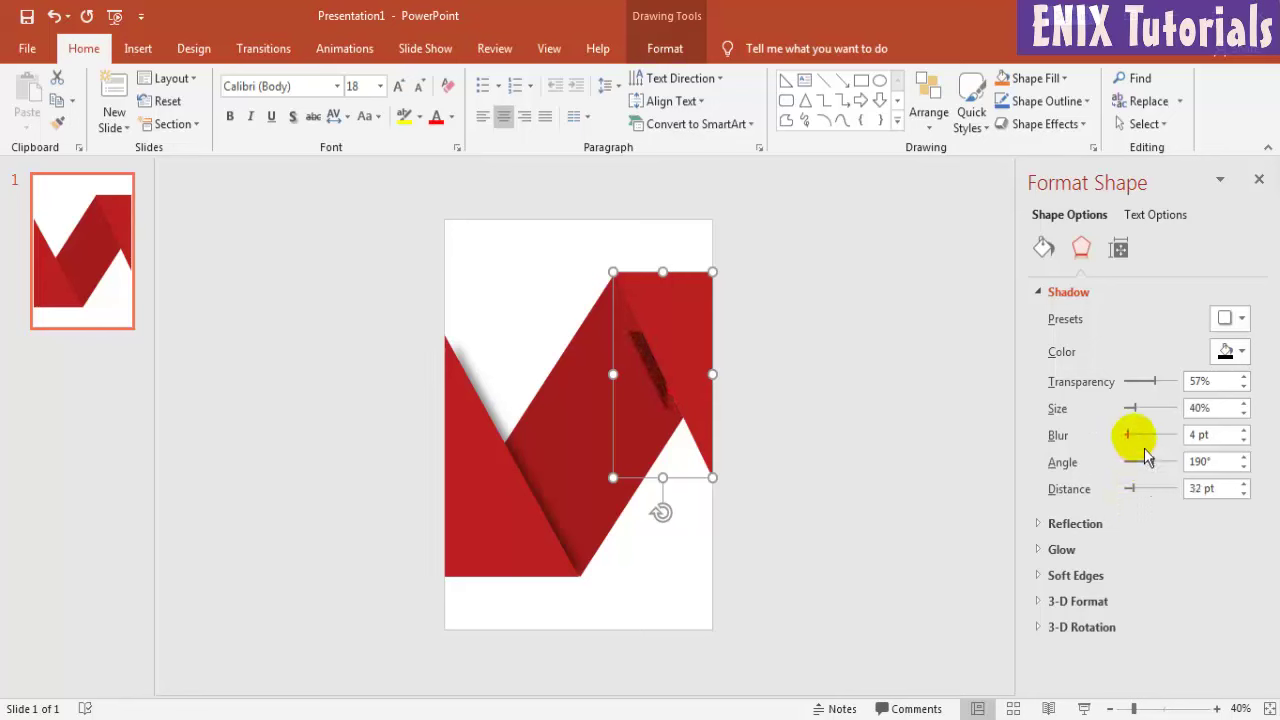
left_click_drag(1142, 419, 1162, 421)
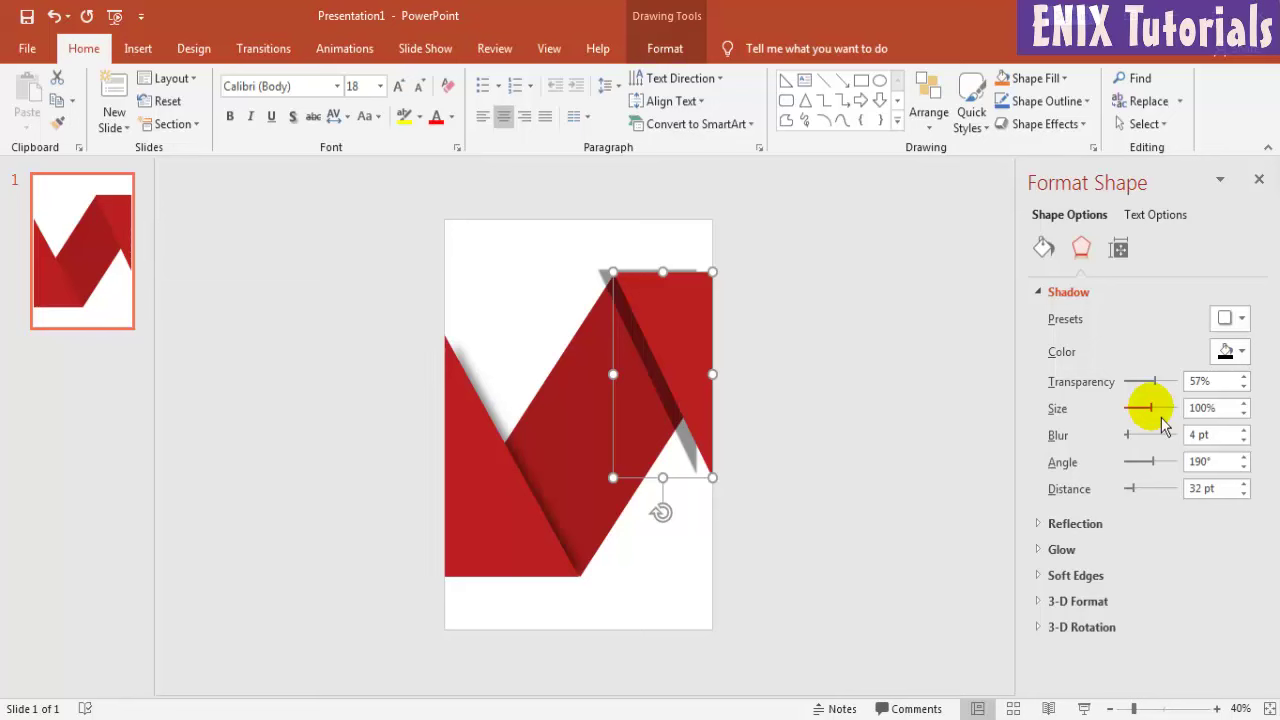
left_click_drag(1142, 498, 1141, 498)
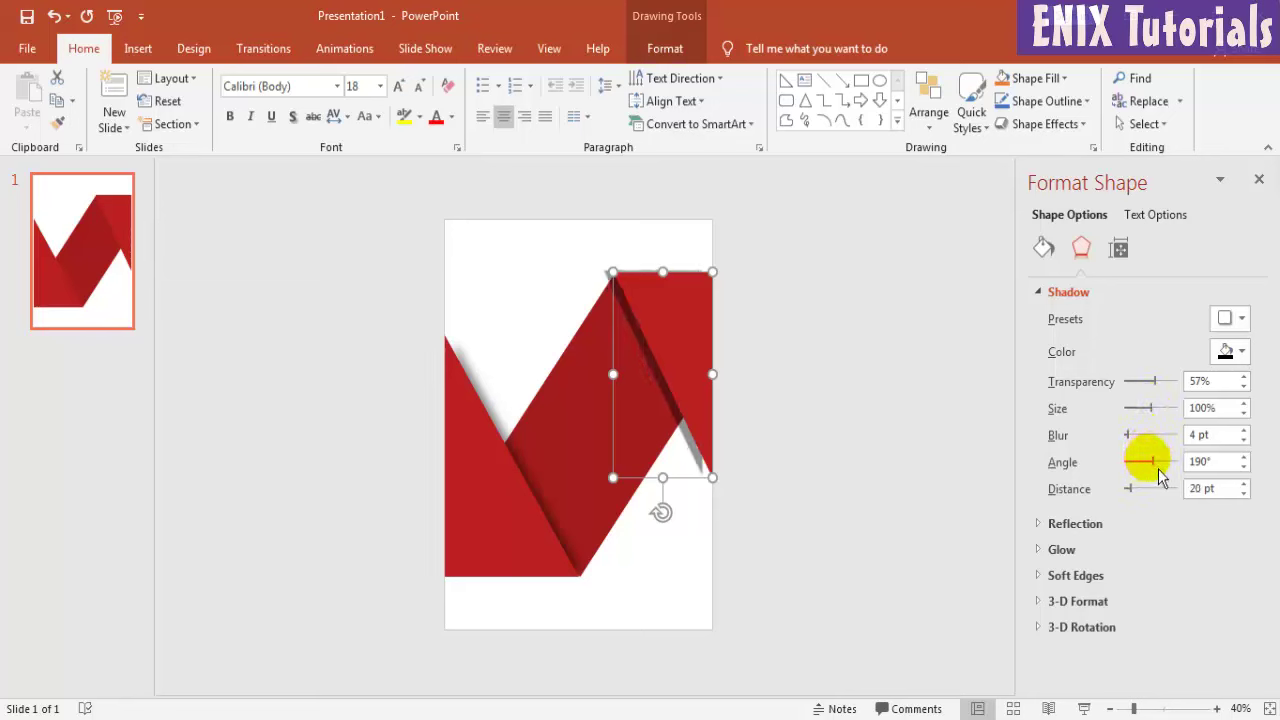
mouse_move(1161, 470)
left_mouse_down()
mouse_move(1138, 444)
mouse_move(1151, 444)
left_mouse_up()
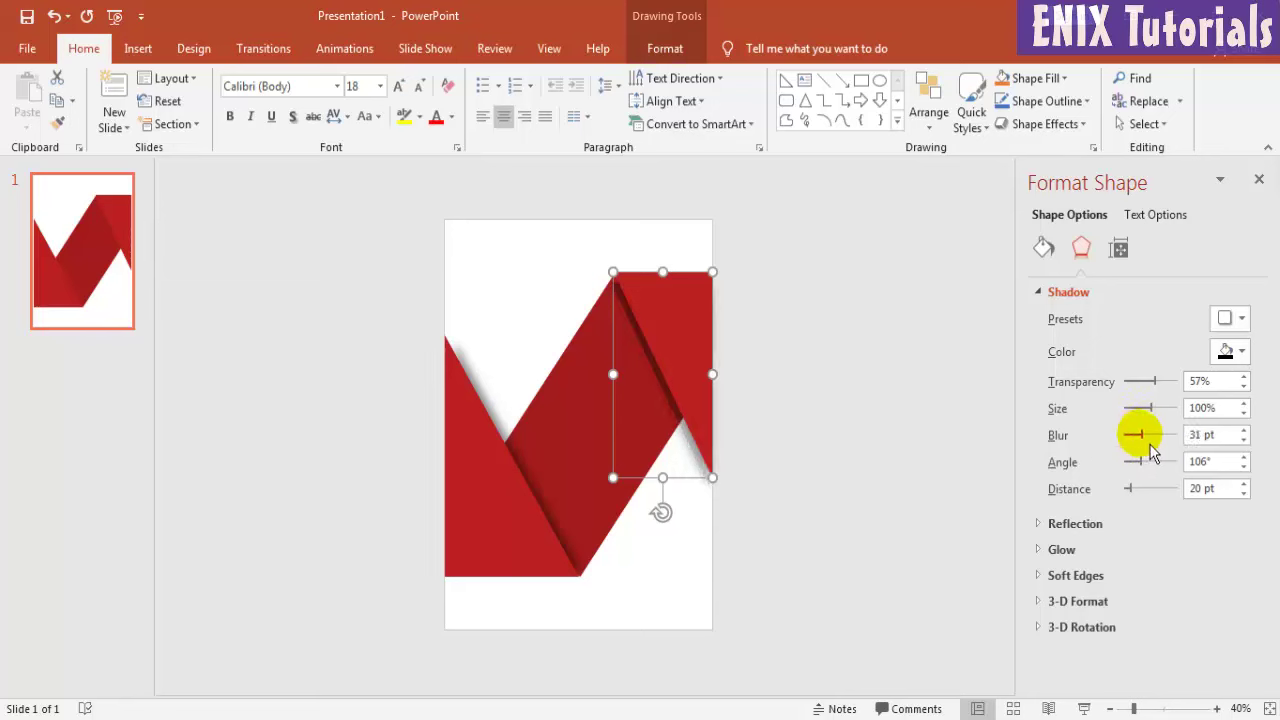
left_click(947, 423)
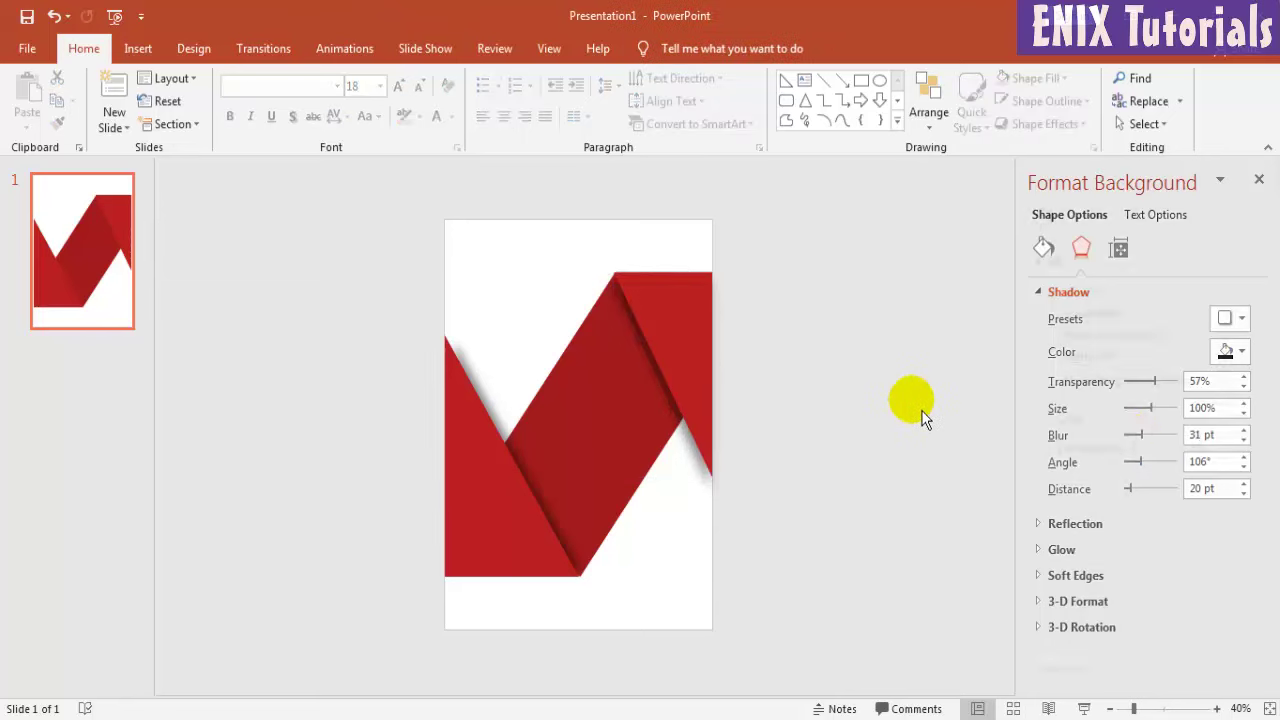
Insert the Empire State city photo from the Desktop's New folder (4) and nudge it down slightly.
left_click(1259, 180)
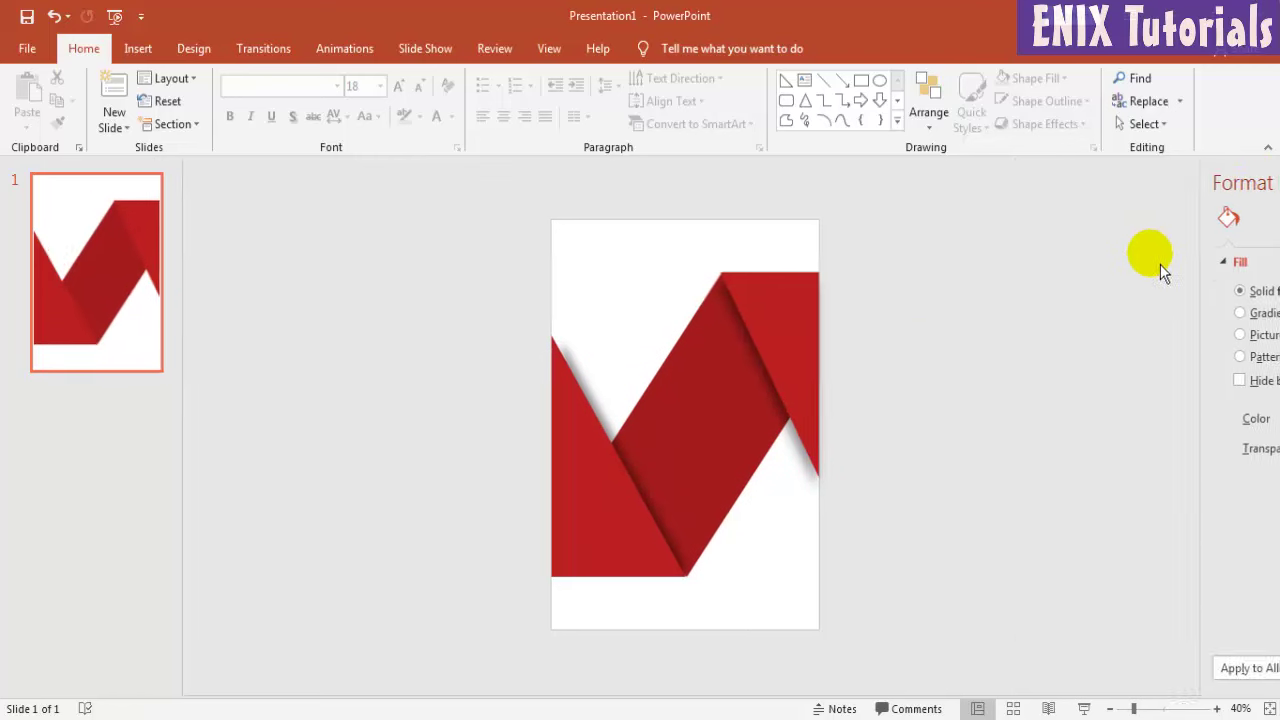
left_click(138, 48)
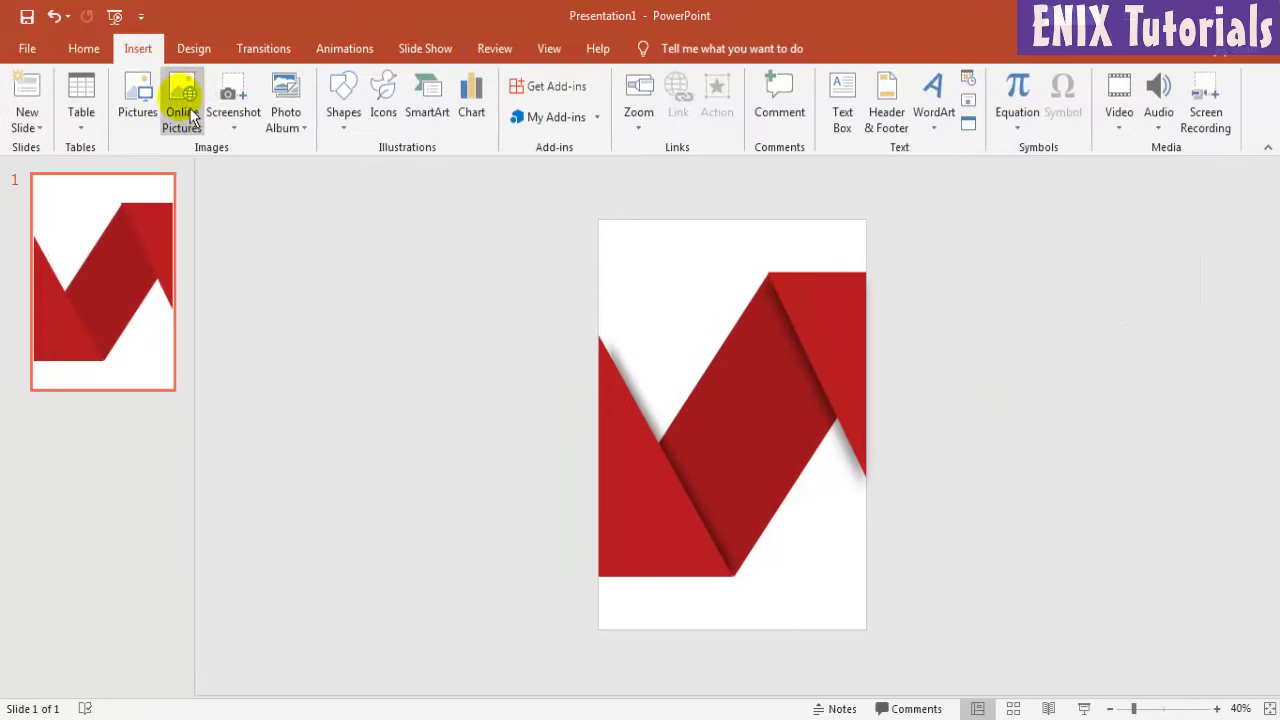
left_click(60, 95)
left_click(70, 165)
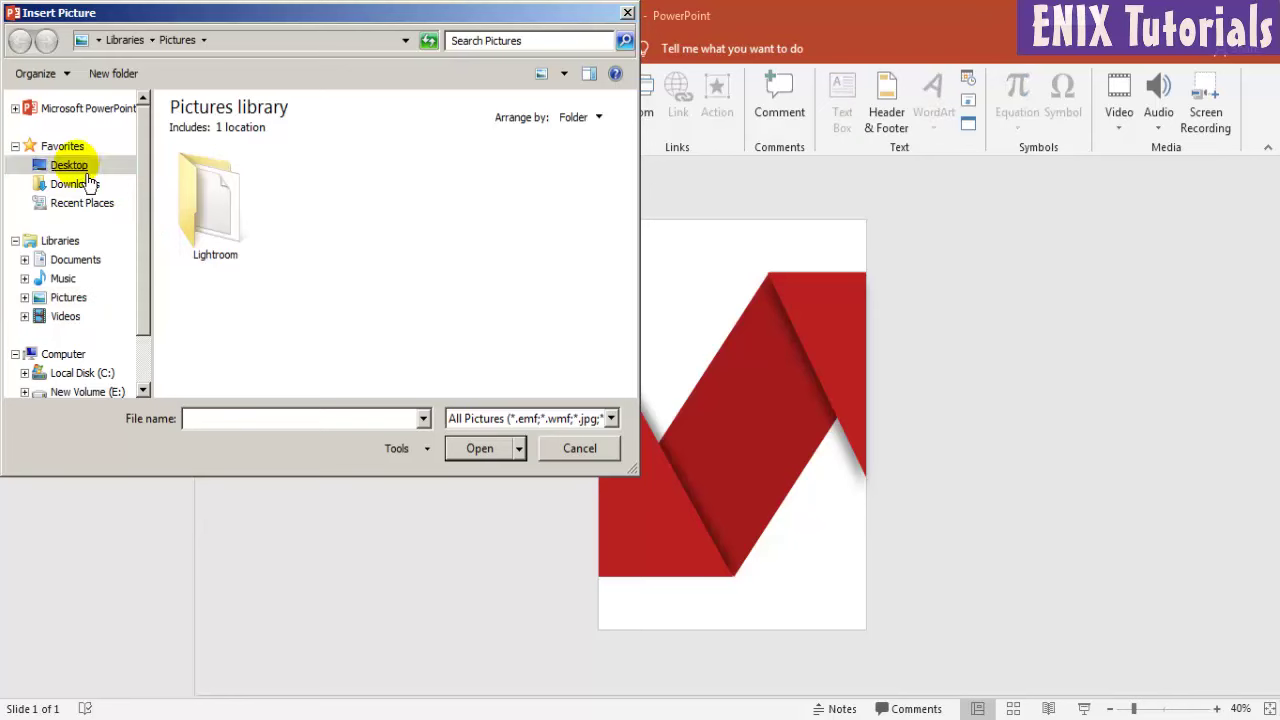
left_click(340, 255)
scroll(364, 291, "down", 3)
scroll(364, 291, "down", 1)
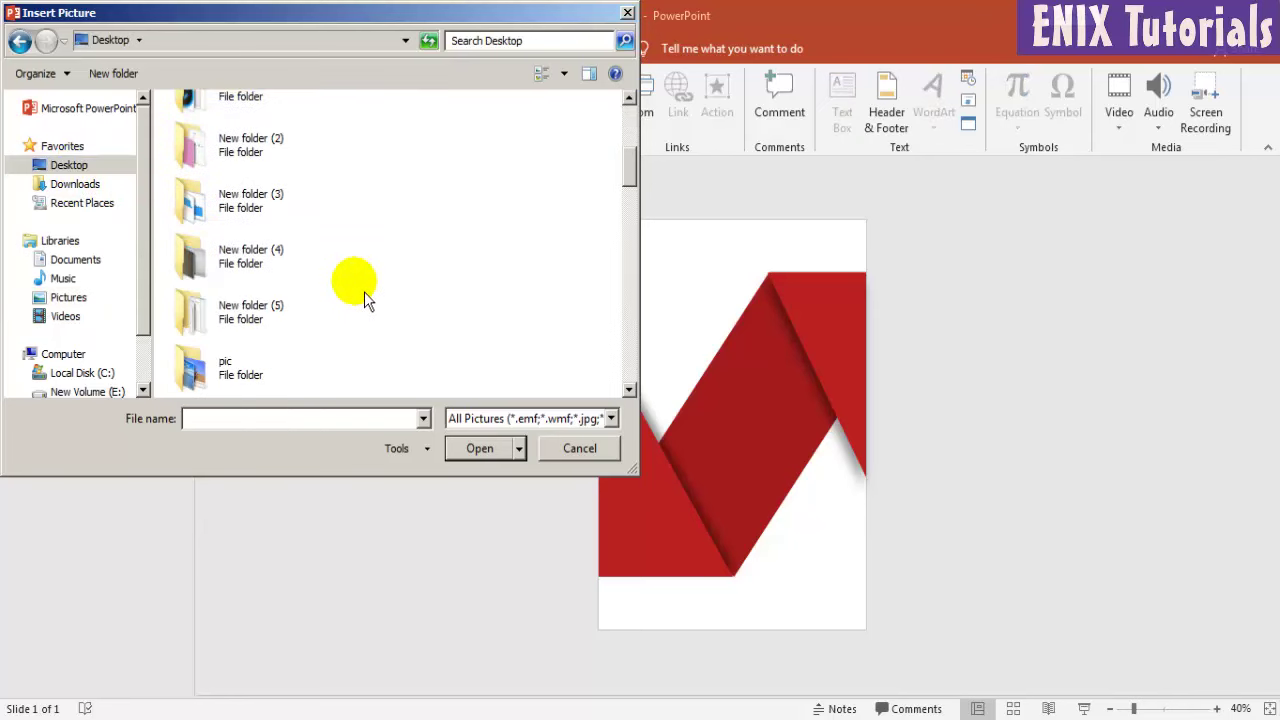
double_click(315, 285)
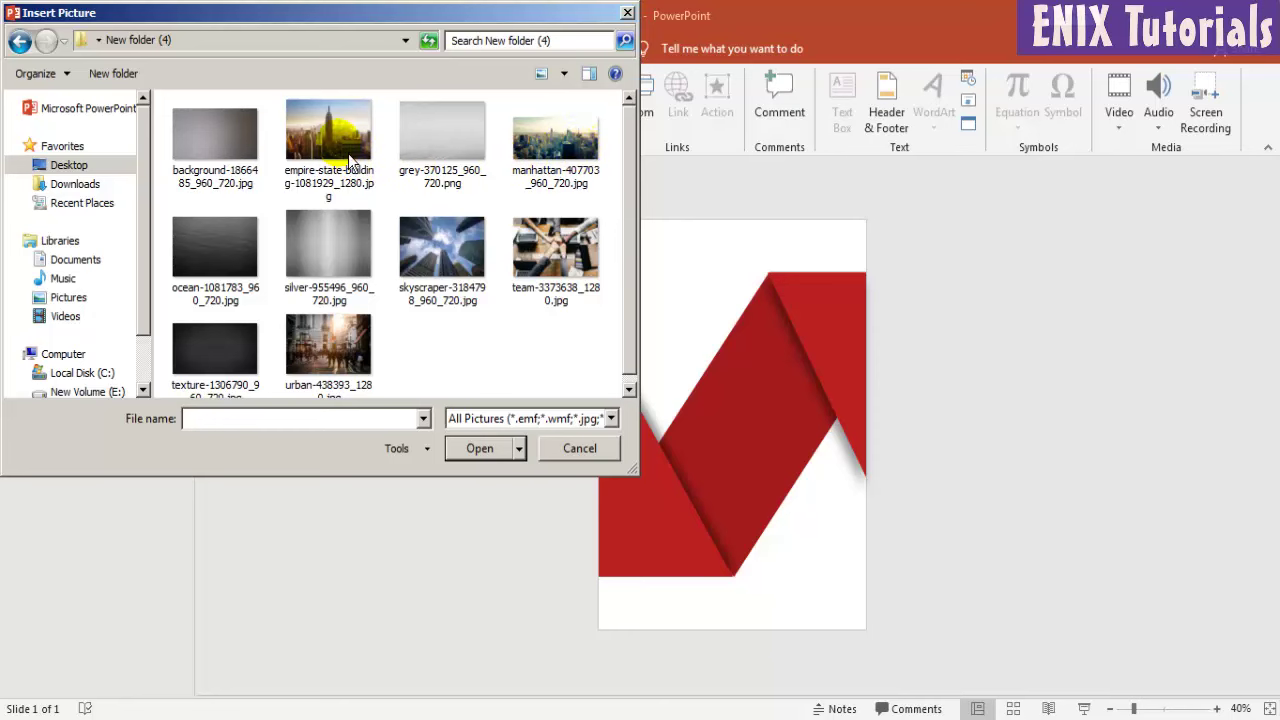
double_click(335, 130)
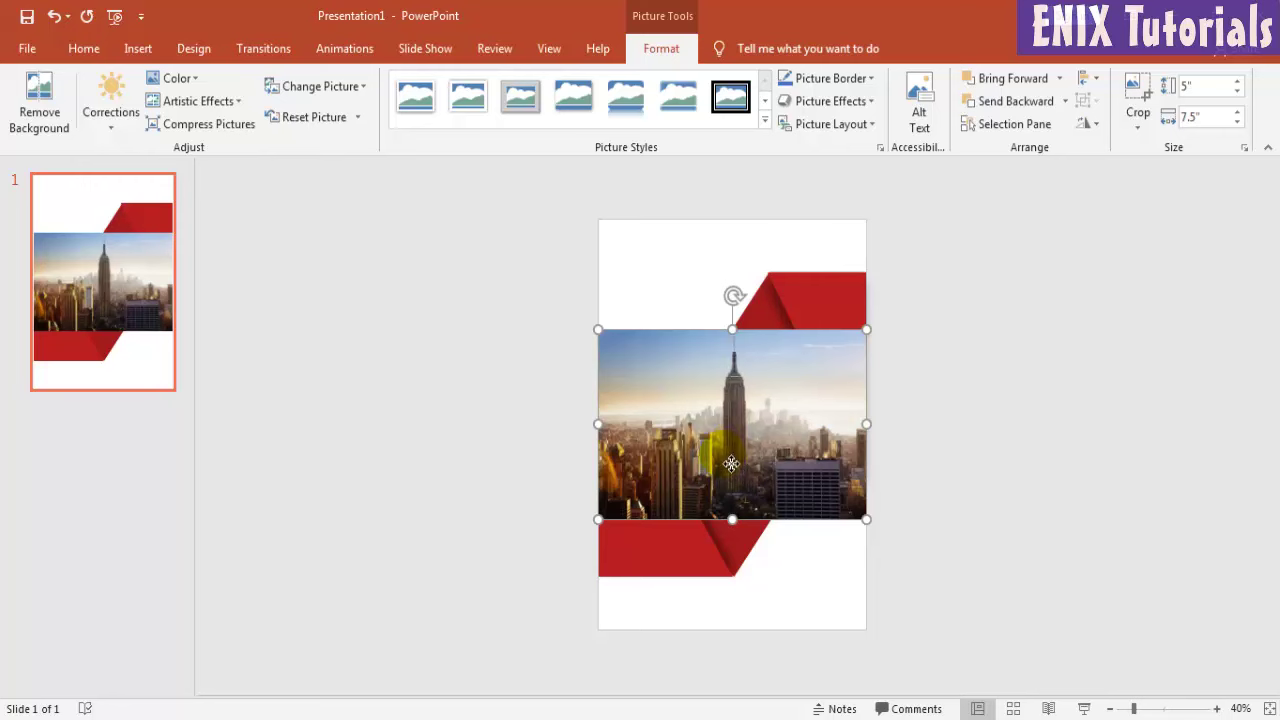
left_click_drag(731, 463, 731, 468)
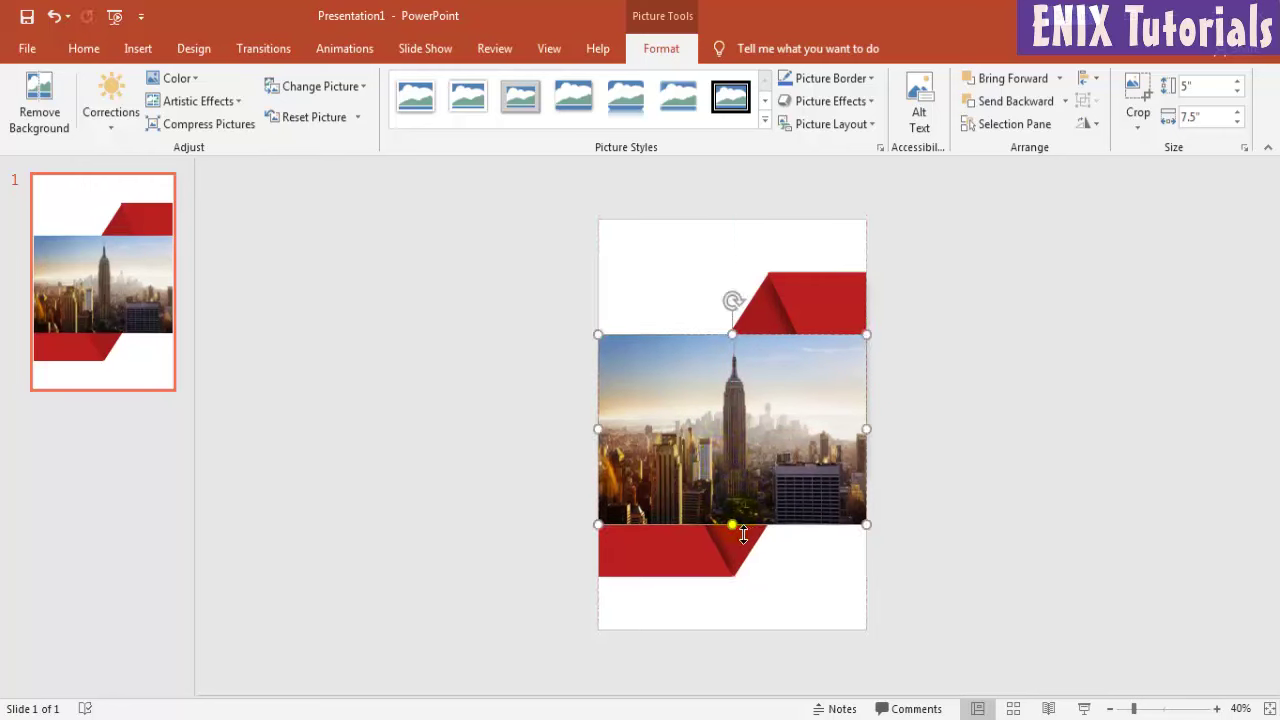
Layer the city photo and the large red shape with Send to Back so the ribbon frames the photo.
right_click(791, 391)
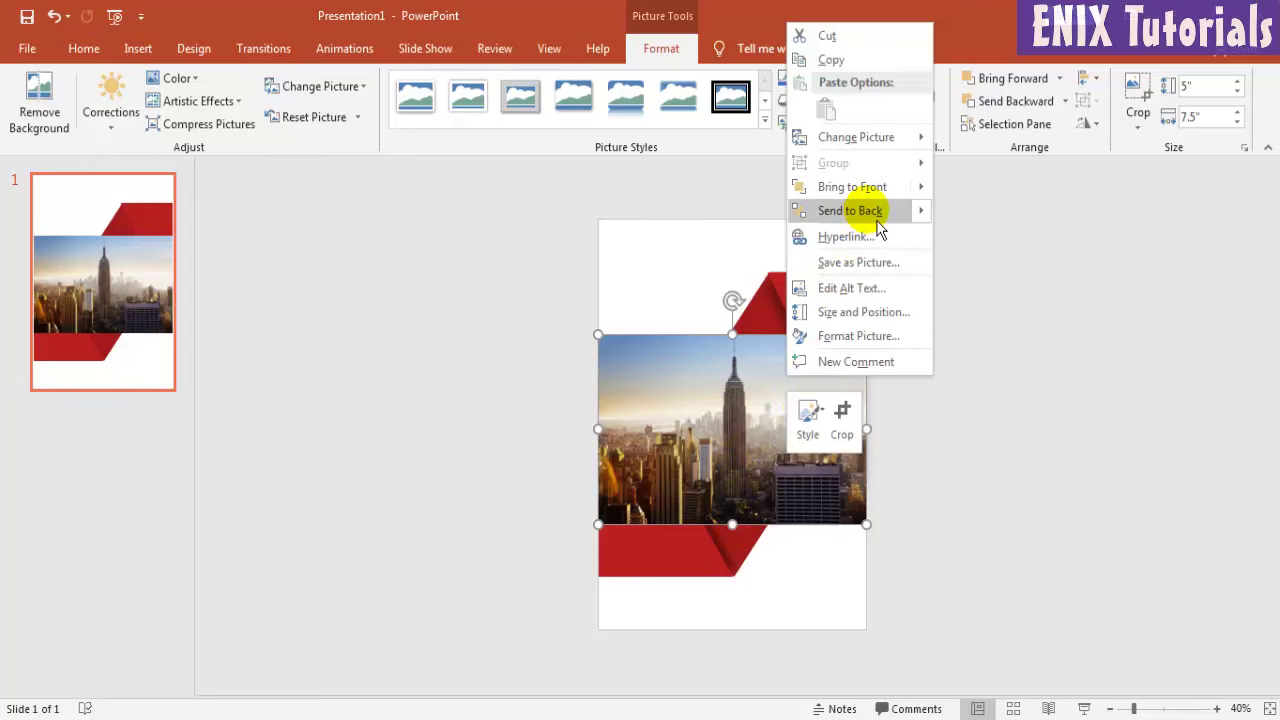
left_click(850, 210)
left_click(753, 401)
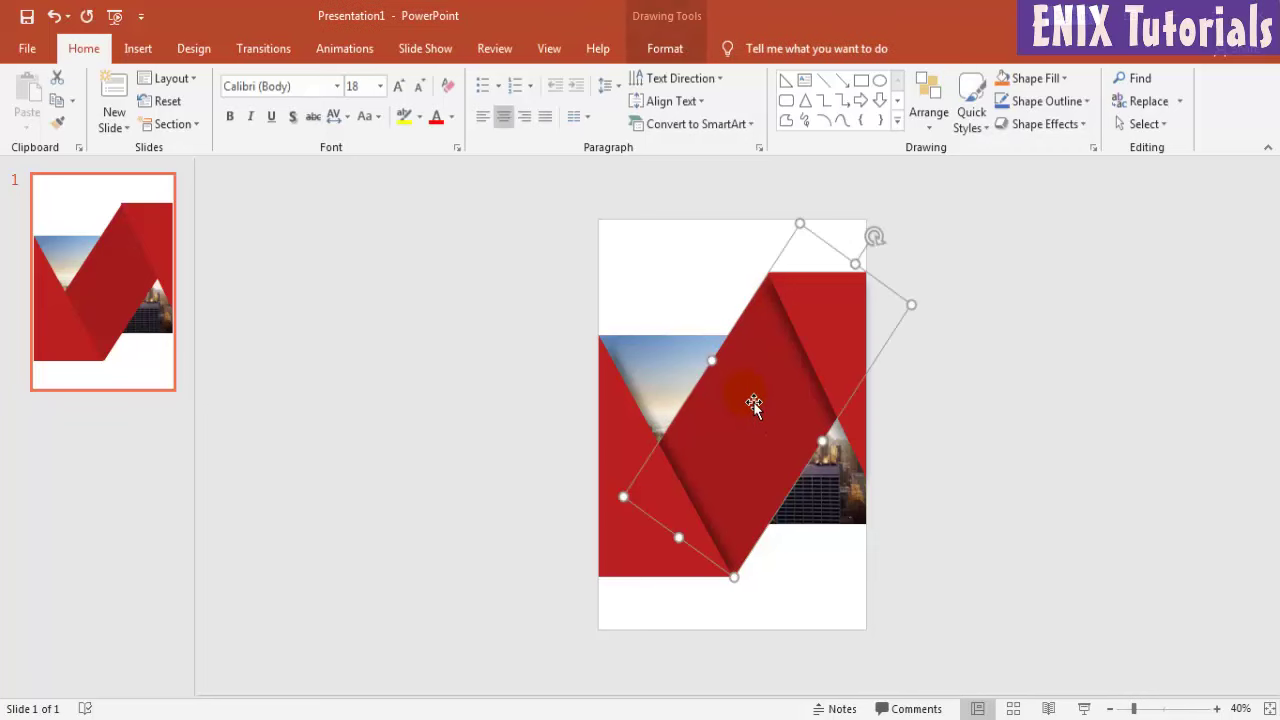
right_click(753, 401)
left_click(805, 527)
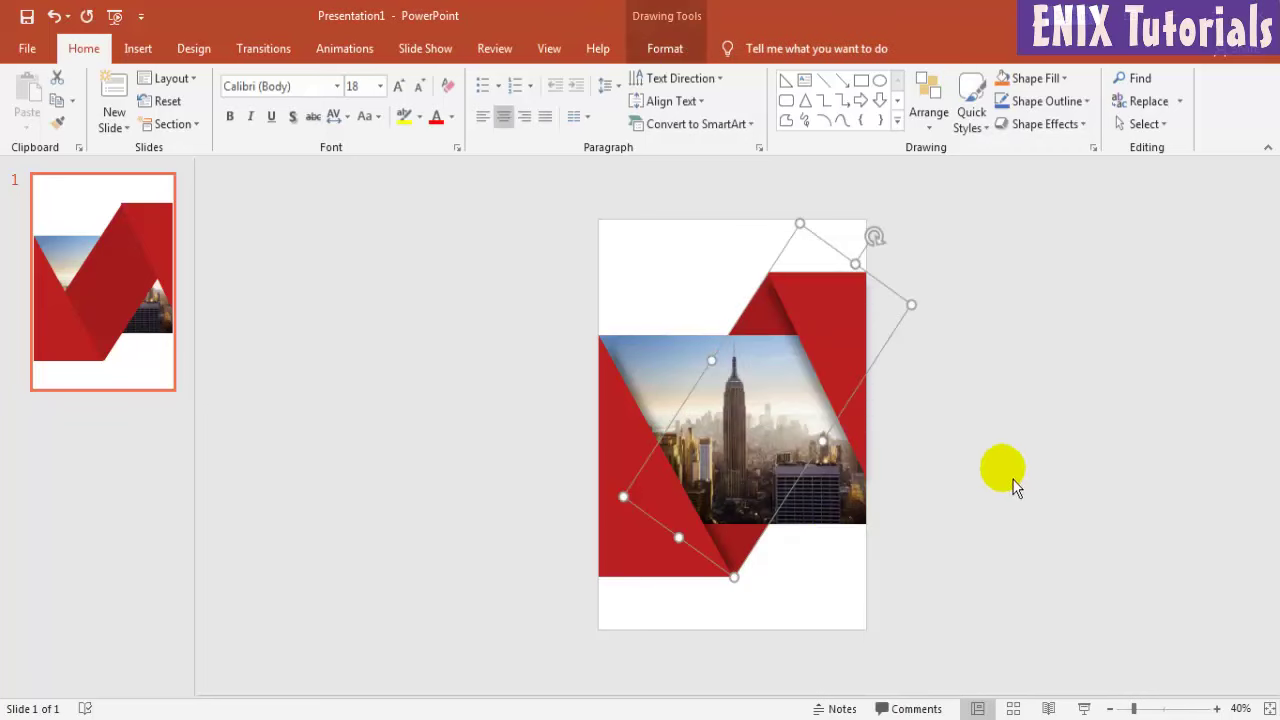
left_click(1000, 469)
Reduce the city photo's colour saturation to 33%.
left_click(806, 484)
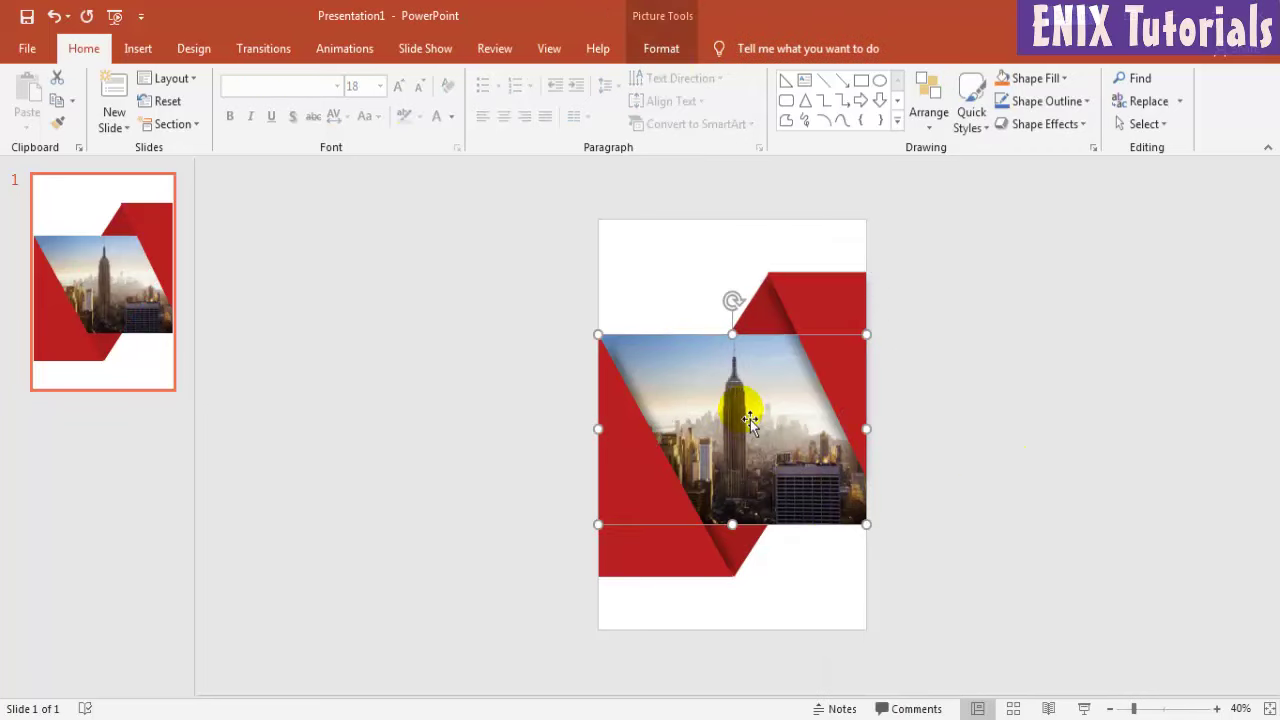
left_click(655, 48)
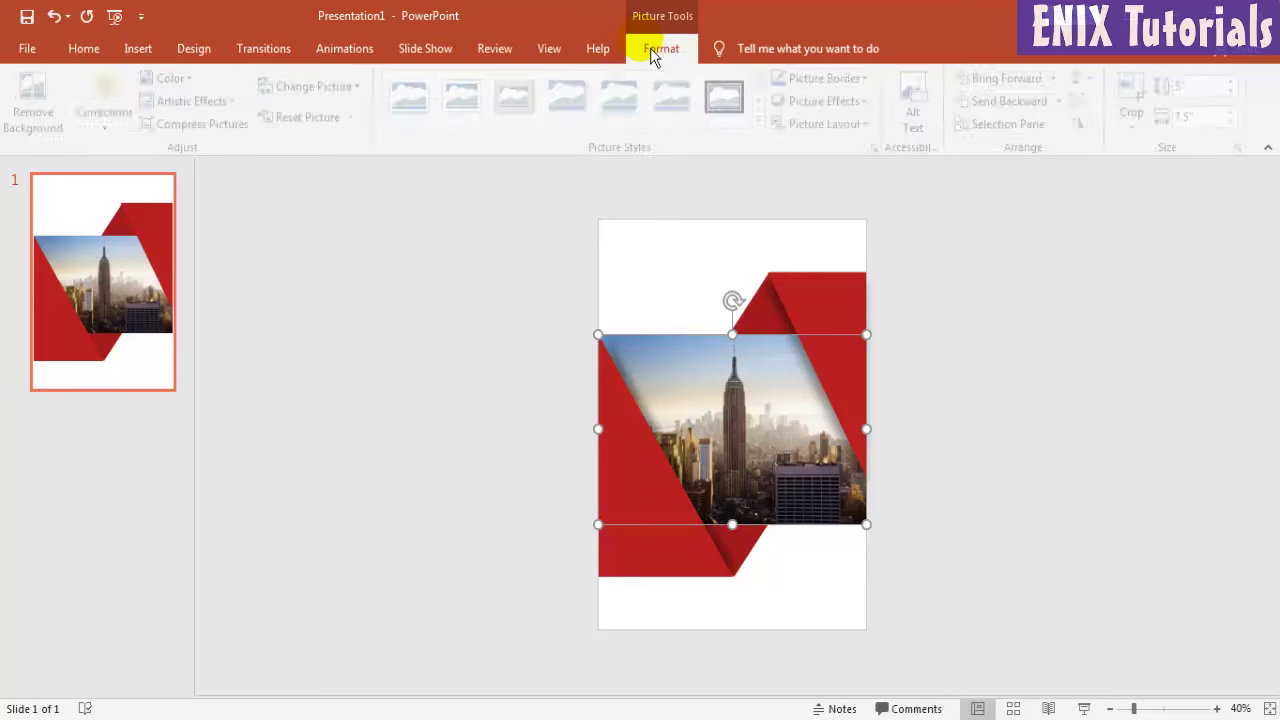
left_click(177, 78)
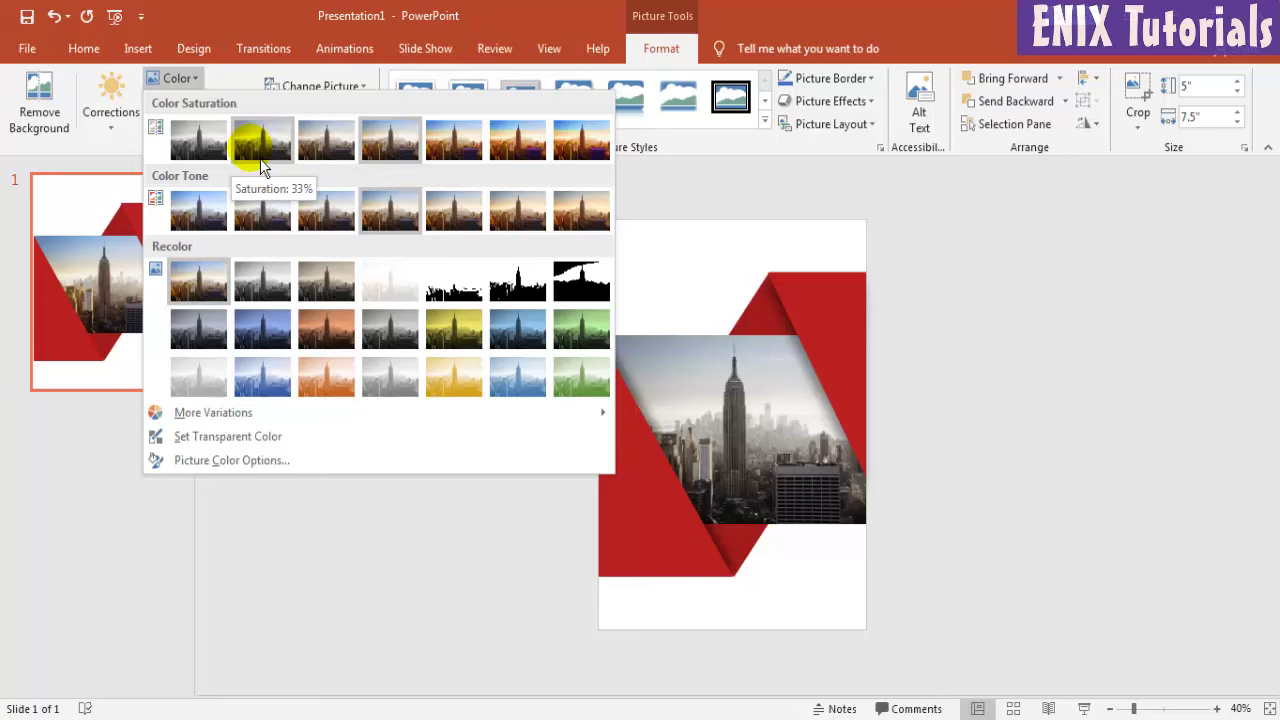
left_click(260, 158)
left_click(986, 378)
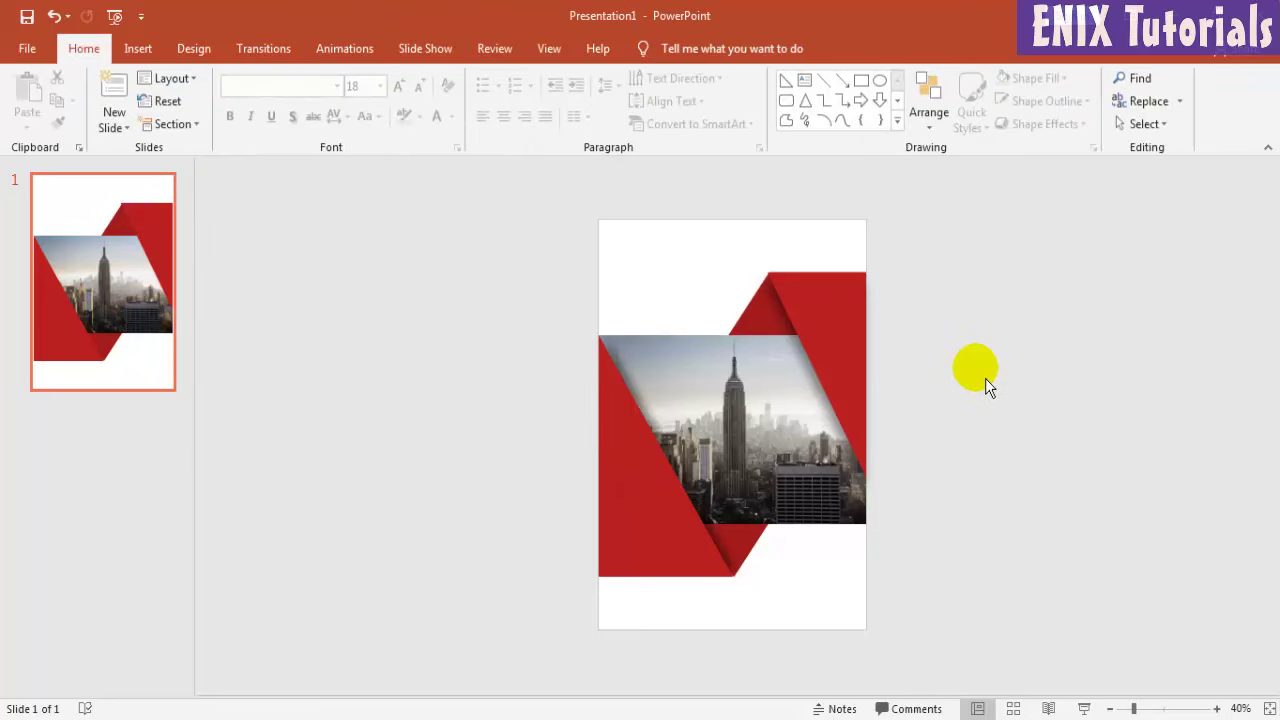
Draw a rectangle band across the lower part of the city photo.
left_click(140, 49)
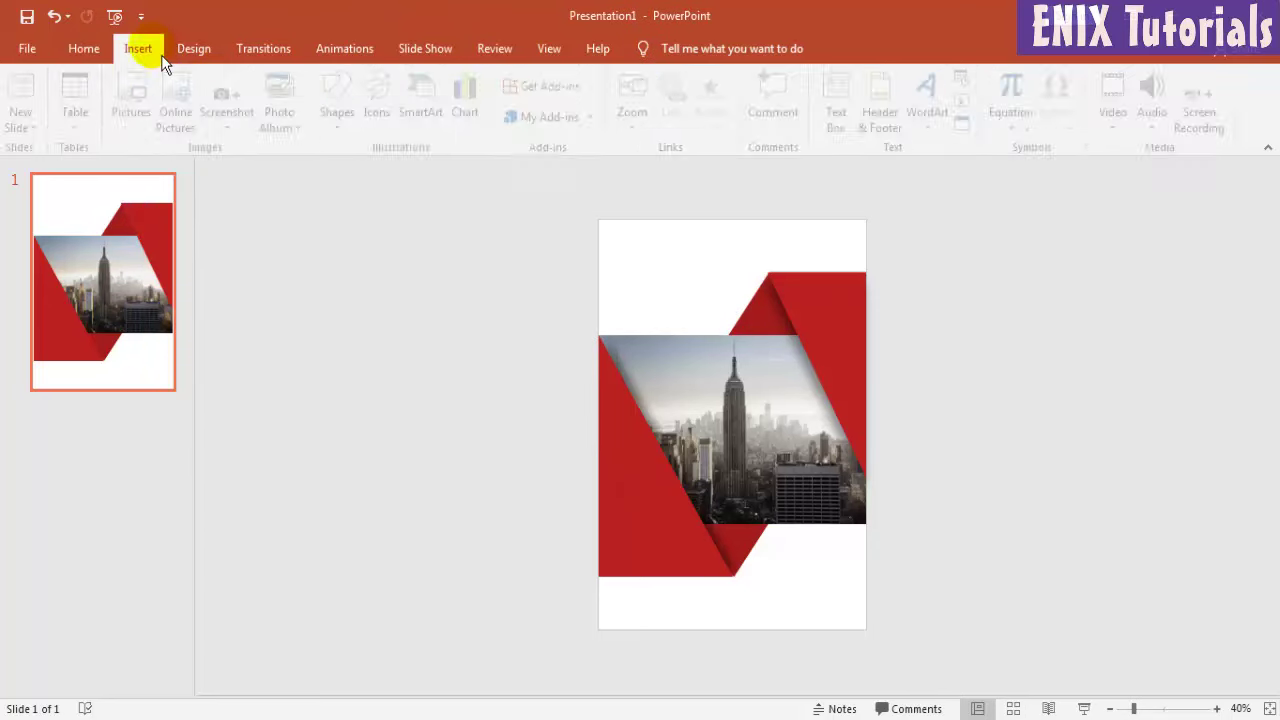
left_click(342, 90)
left_click(410, 169)
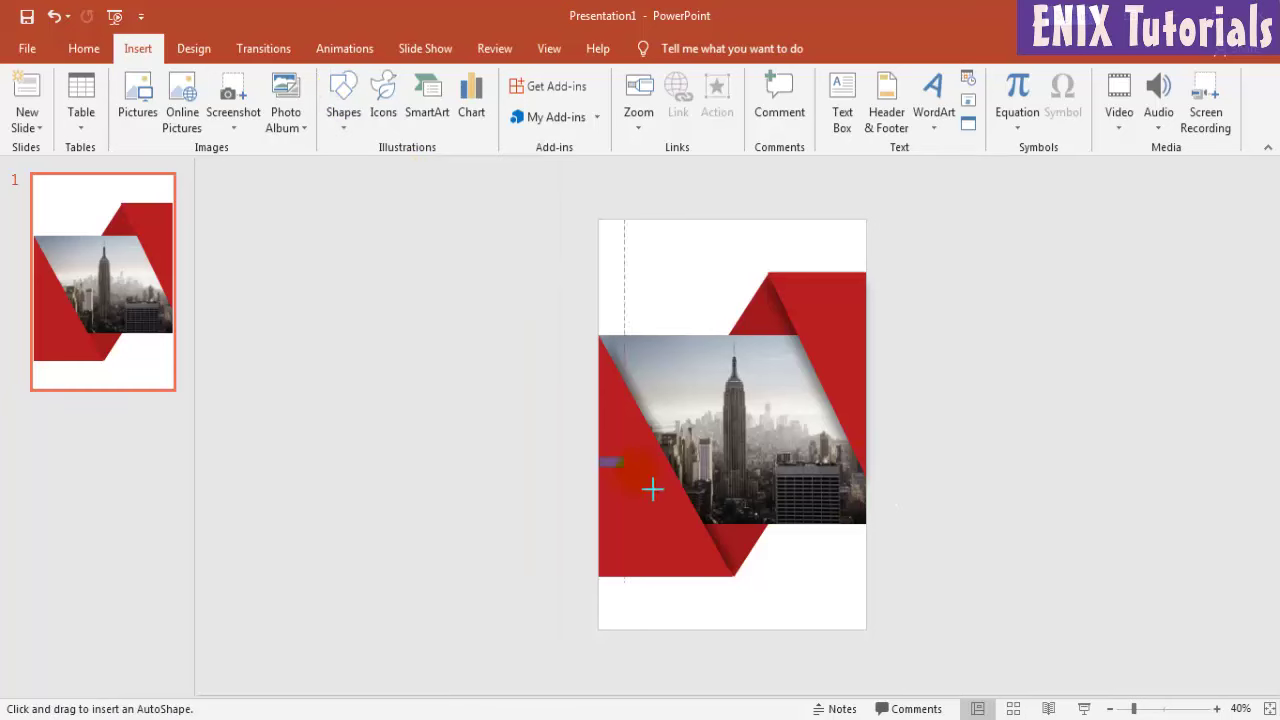
left_click_drag(600, 457, 883, 537)
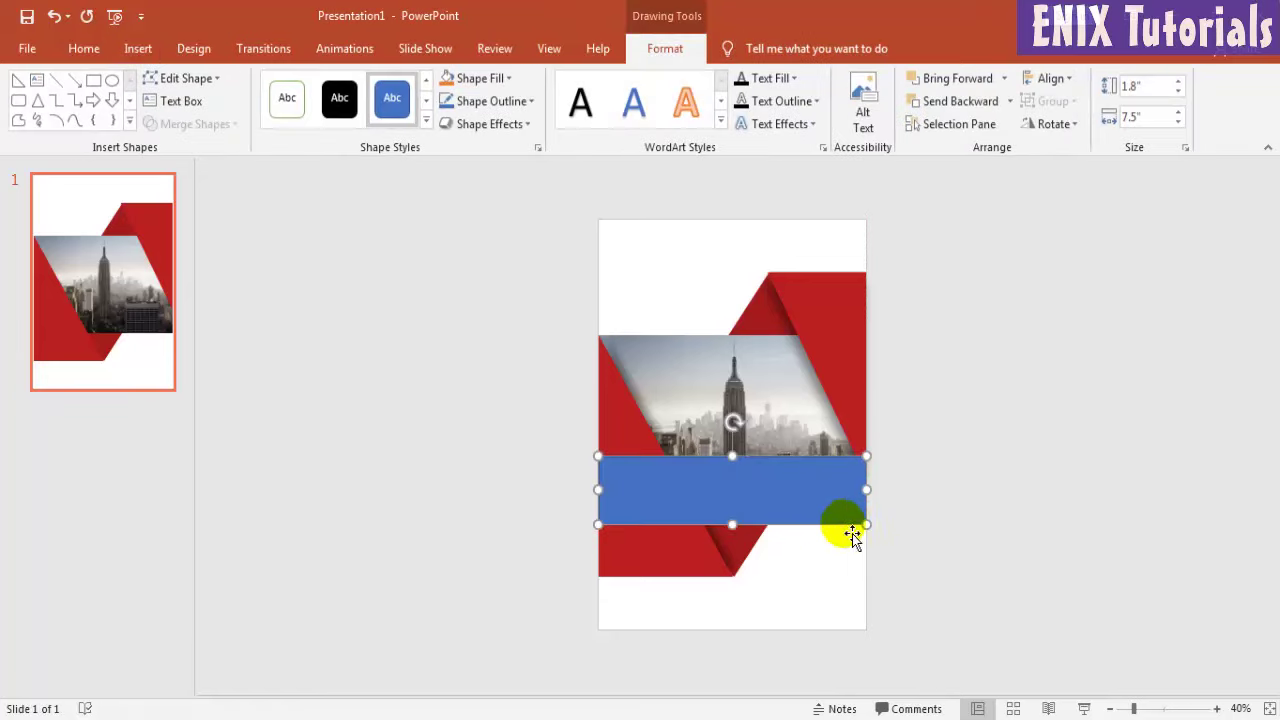
mouse_move(738, 462)
left_mouse_down()
mouse_move(743, 486)
mouse_move(817, 466)
left_mouse_up()
left_click(966, 475)
Fill the band with dark charcoal and remove its outline.
left_click(864, 456)
left_click(954, 491)
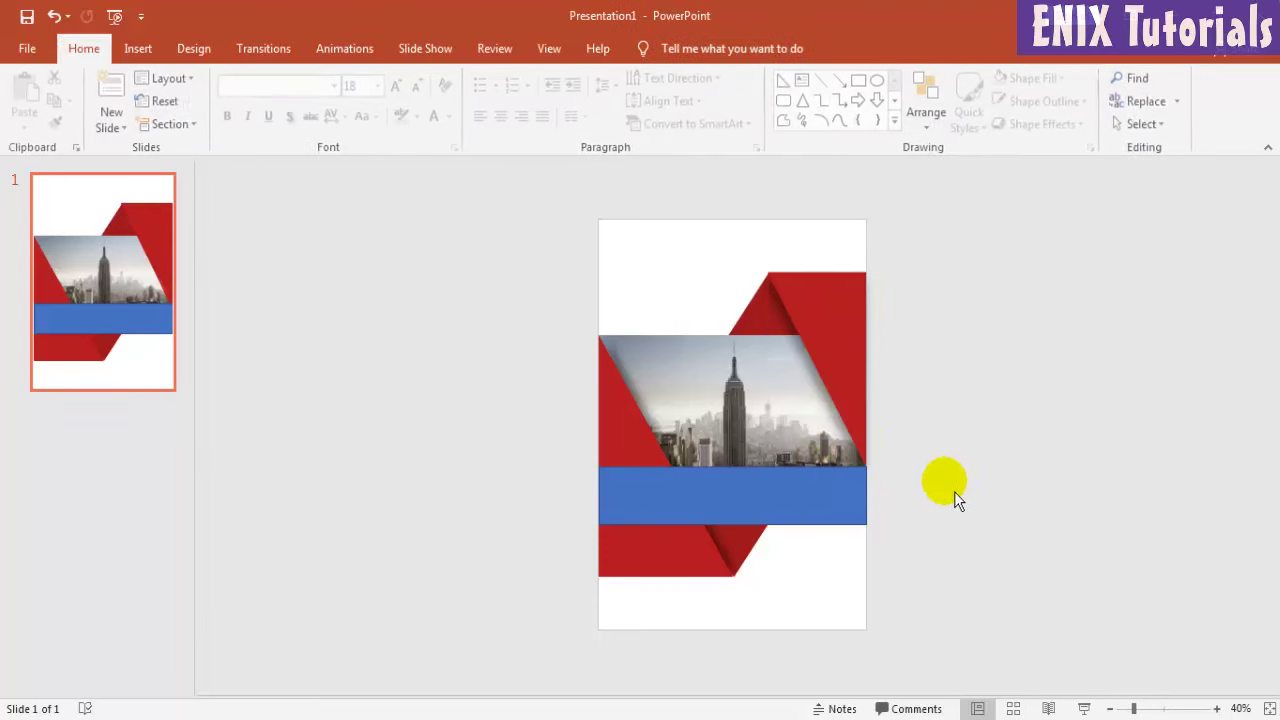
left_click(800, 505)
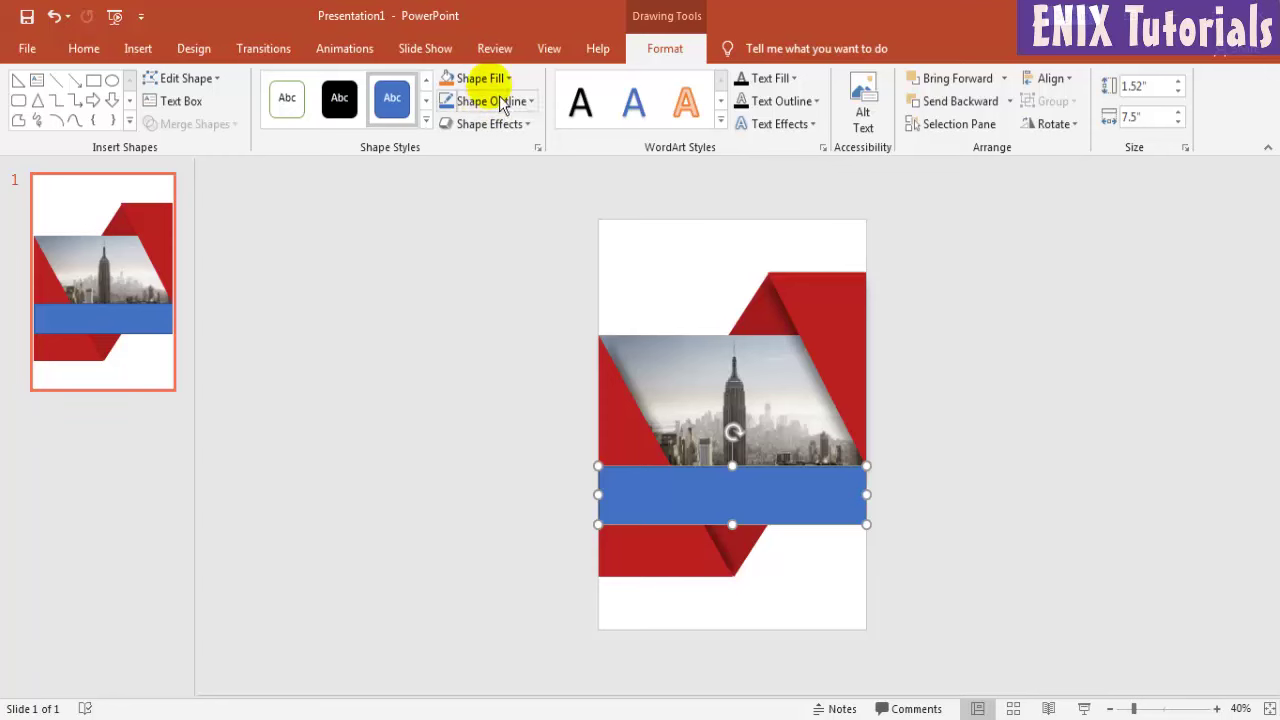
left_click(470, 78)
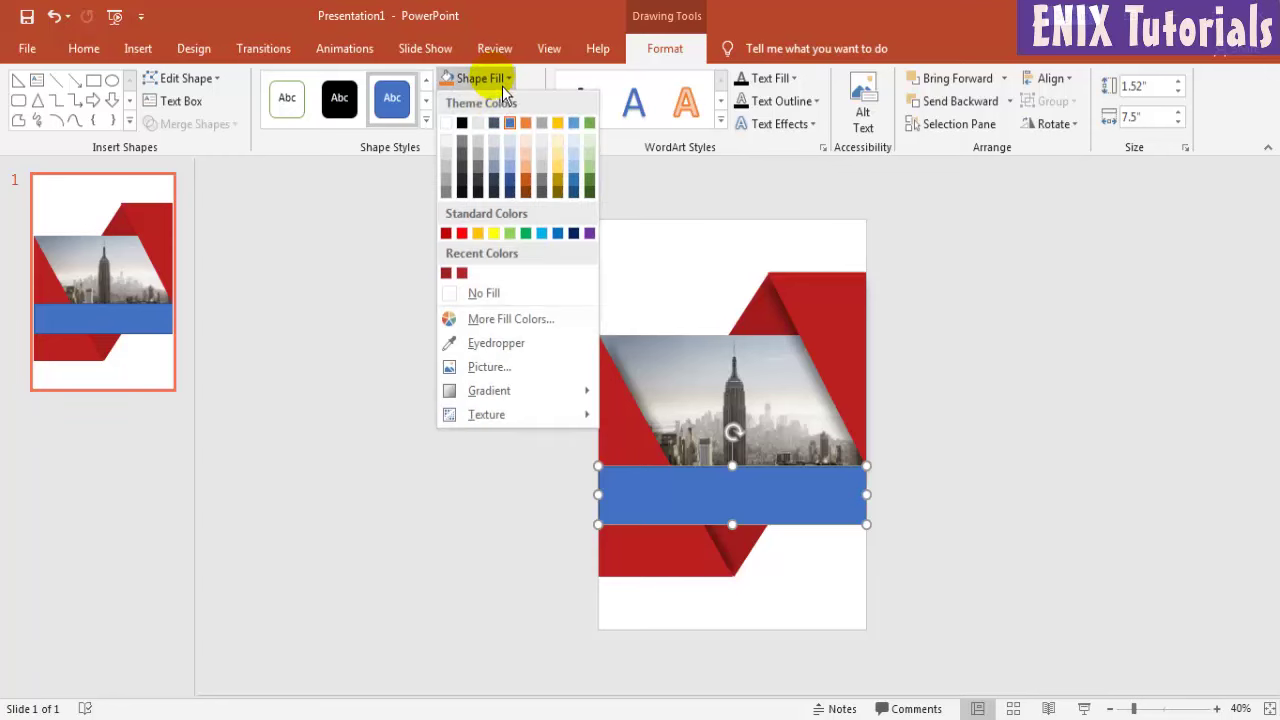
left_click(463, 183)
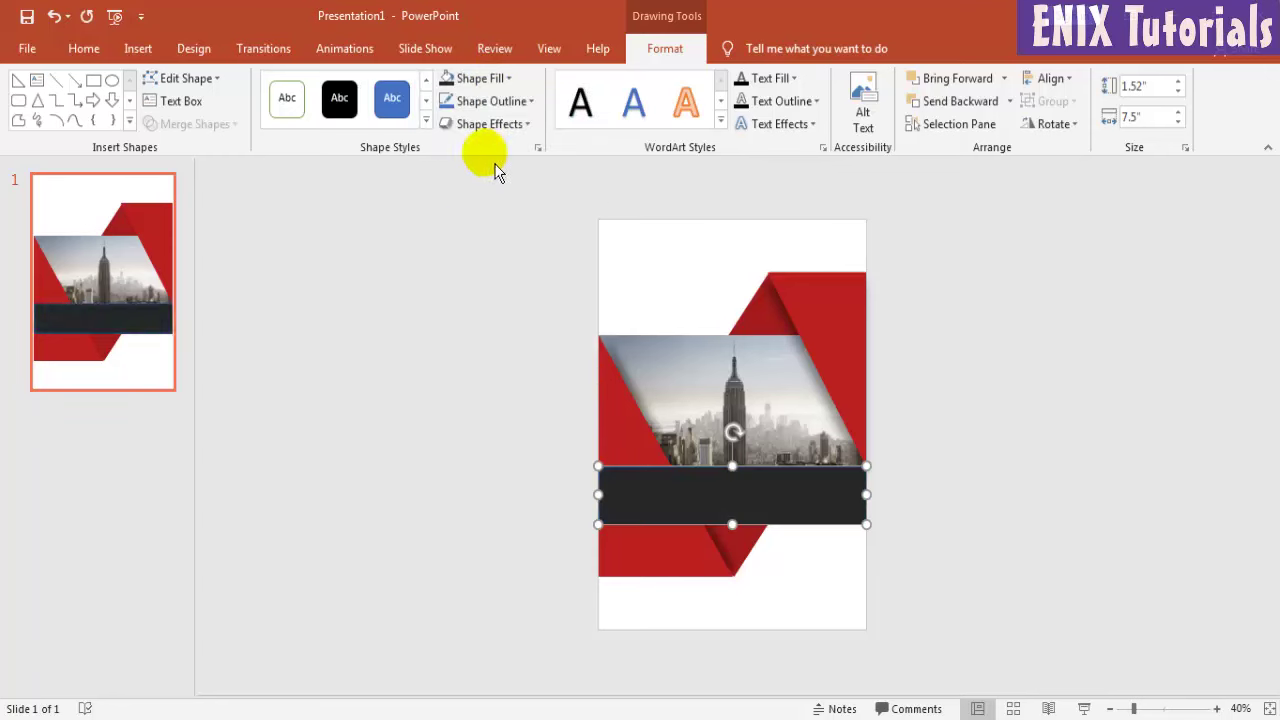
left_click(490, 101)
left_click(483, 316)
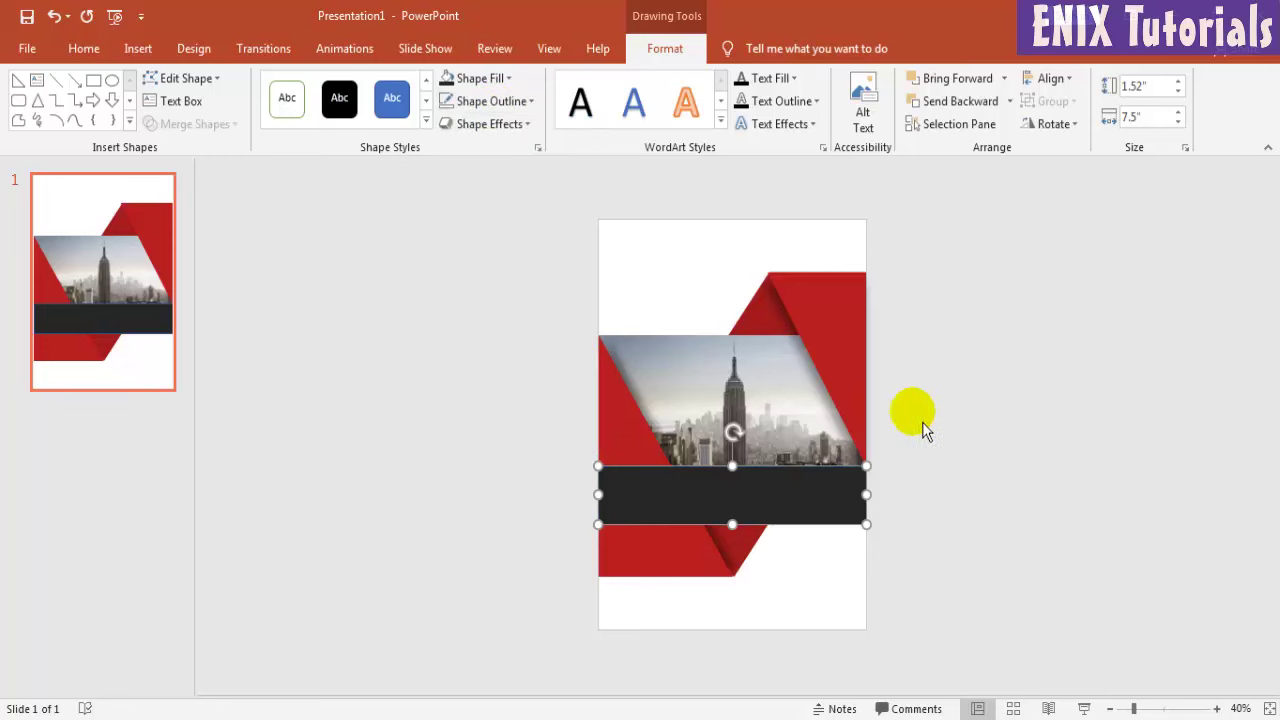
left_click(893, 500)
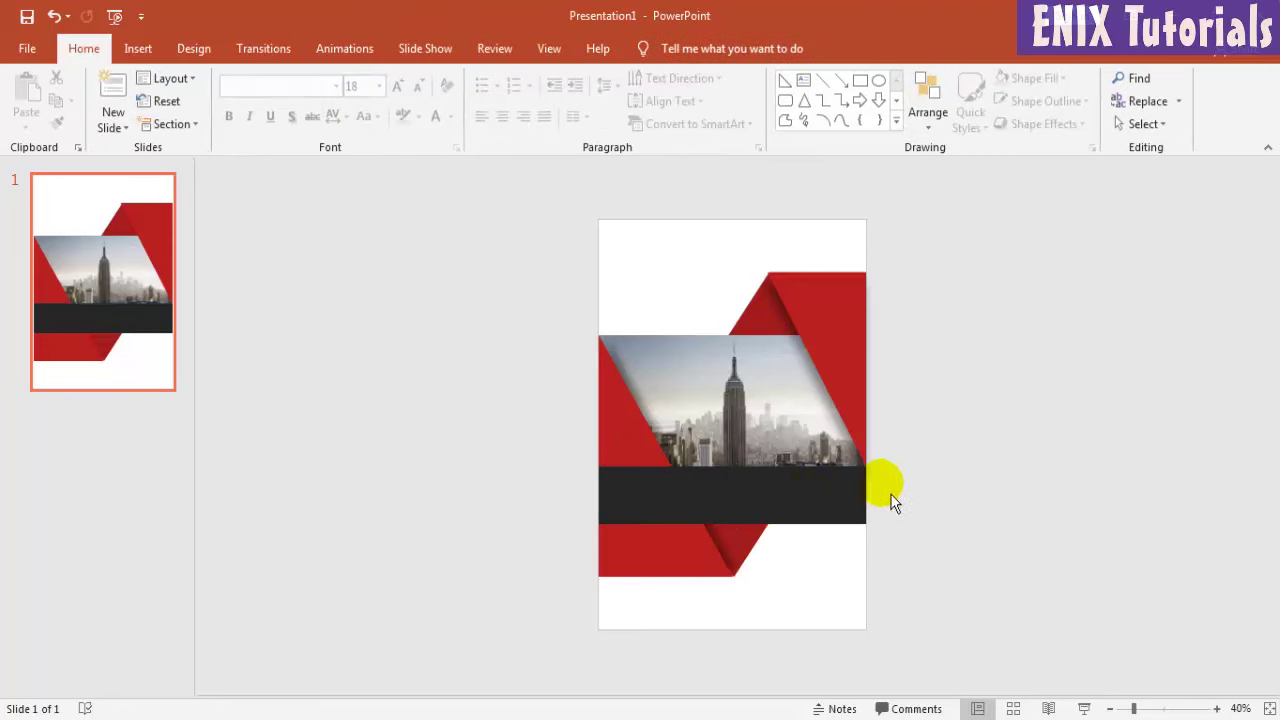
Bring the lower-left red ribbon shape in front of the dark band.
left_click(684, 535)
right_click(684, 550)
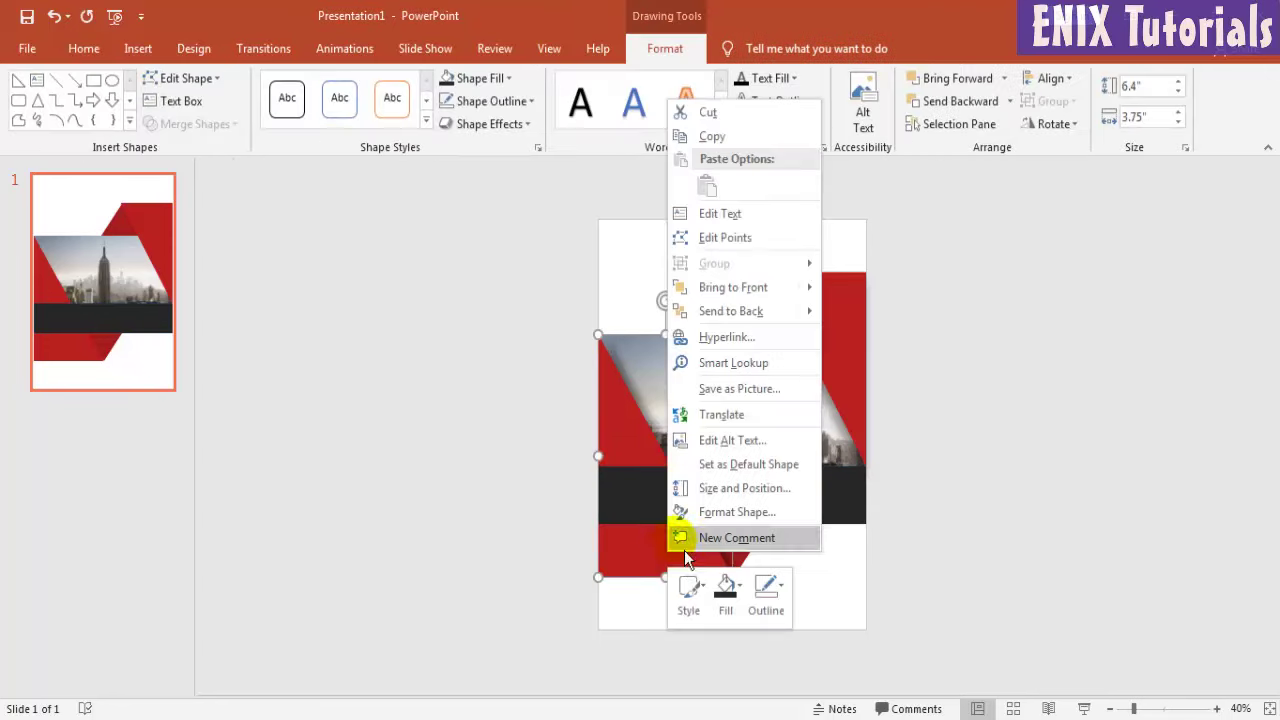
left_click(741, 298)
left_click(1009, 404)
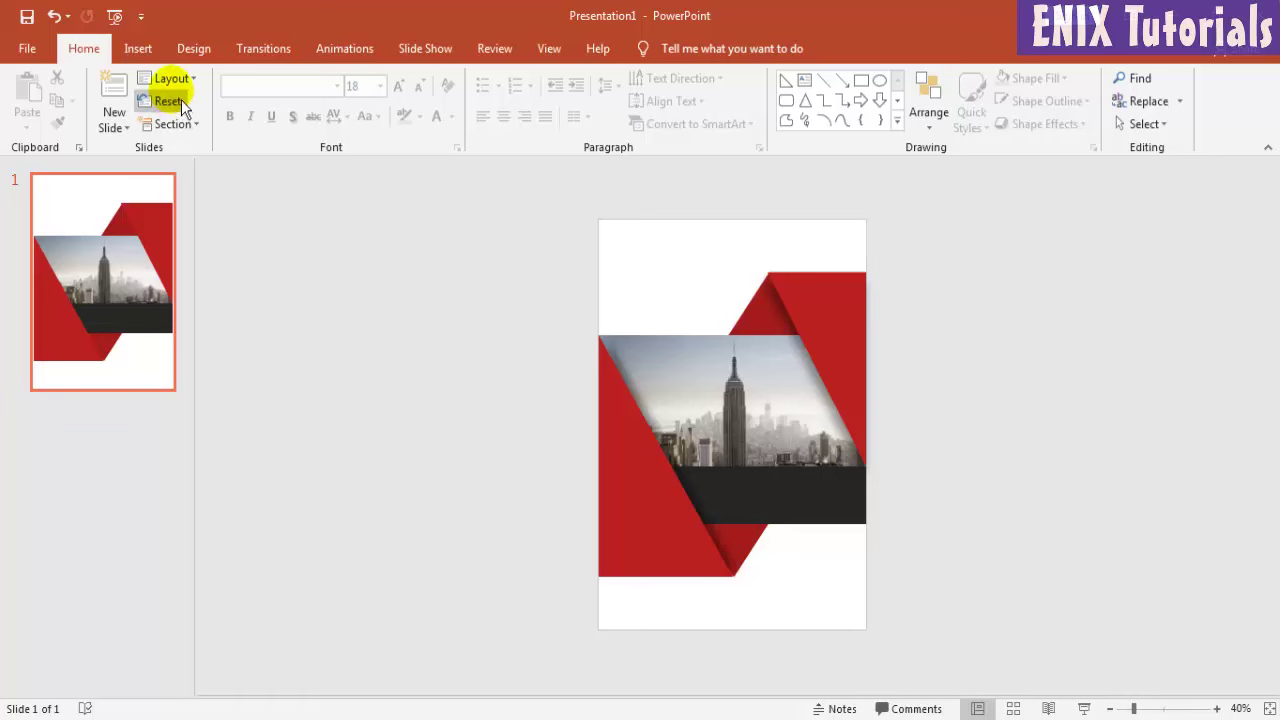
Draw a text box near the top in the Lato font and enter the company name text.
left_click(152, 52)
left_click(843, 118)
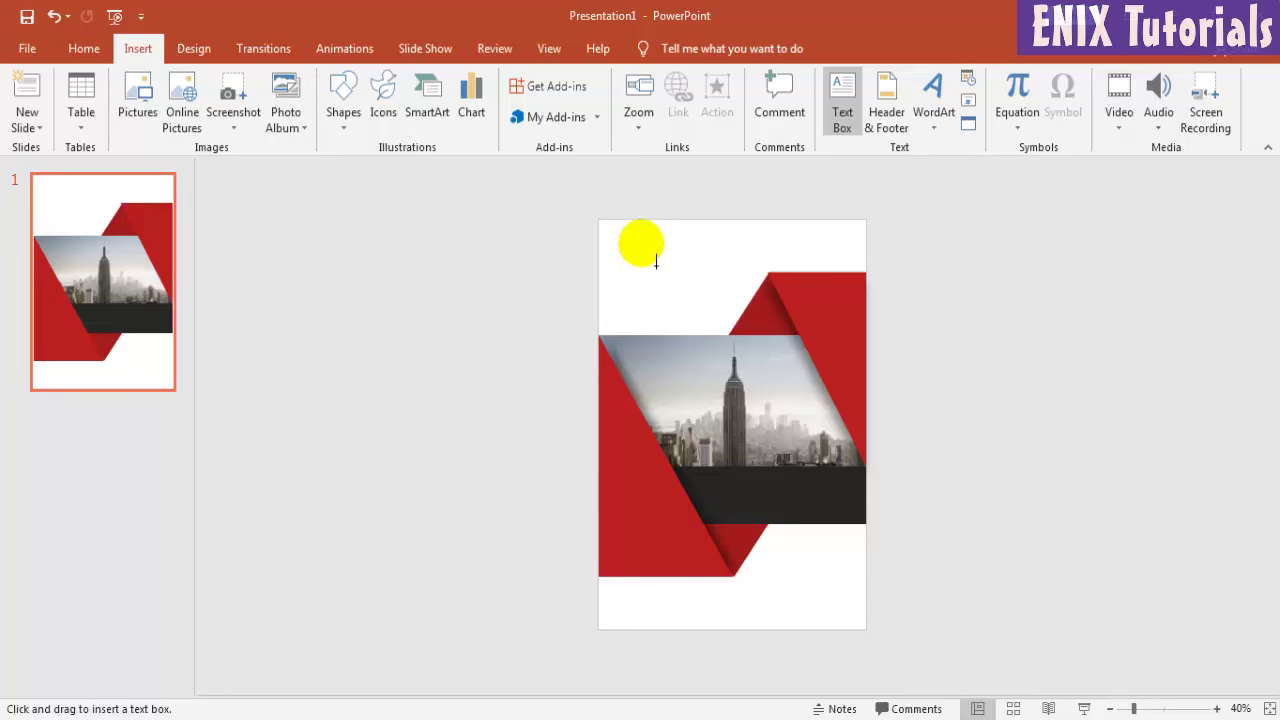
mouse_move(642, 244)
left_mouse_down()
mouse_move(733, 296)
mouse_move(726, 287)
left_mouse_up()
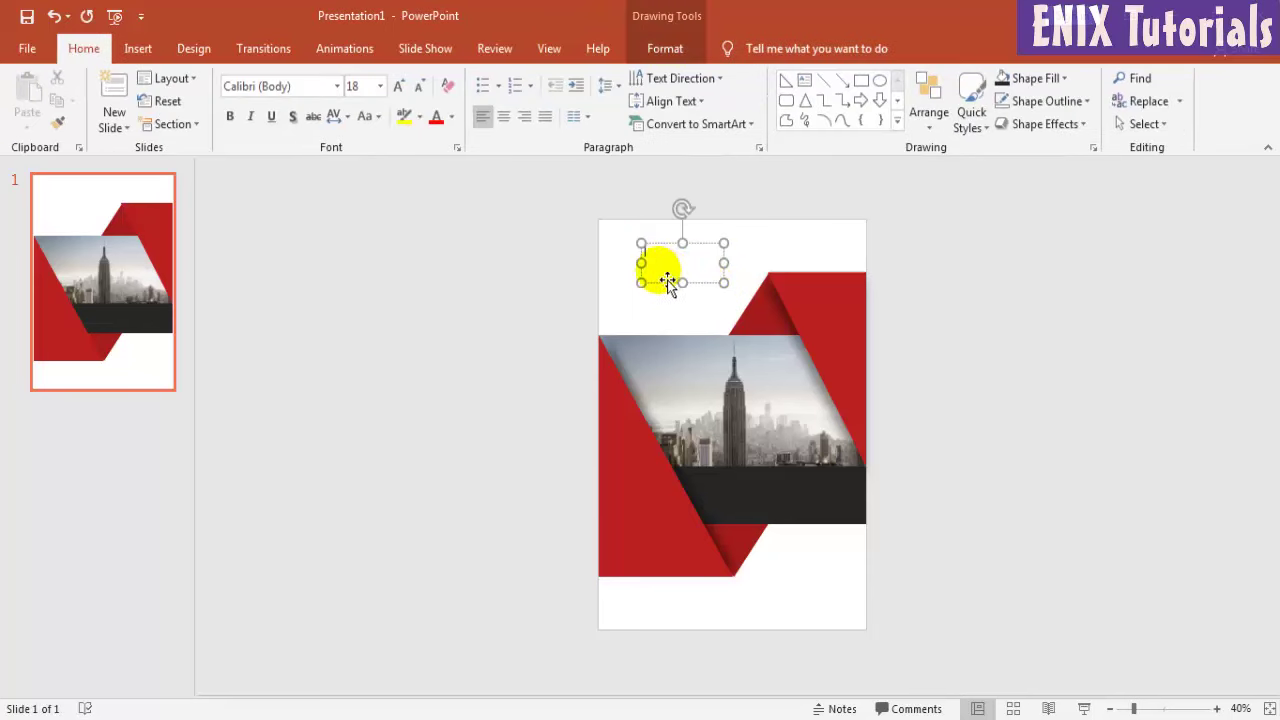
left_click(323, 92)
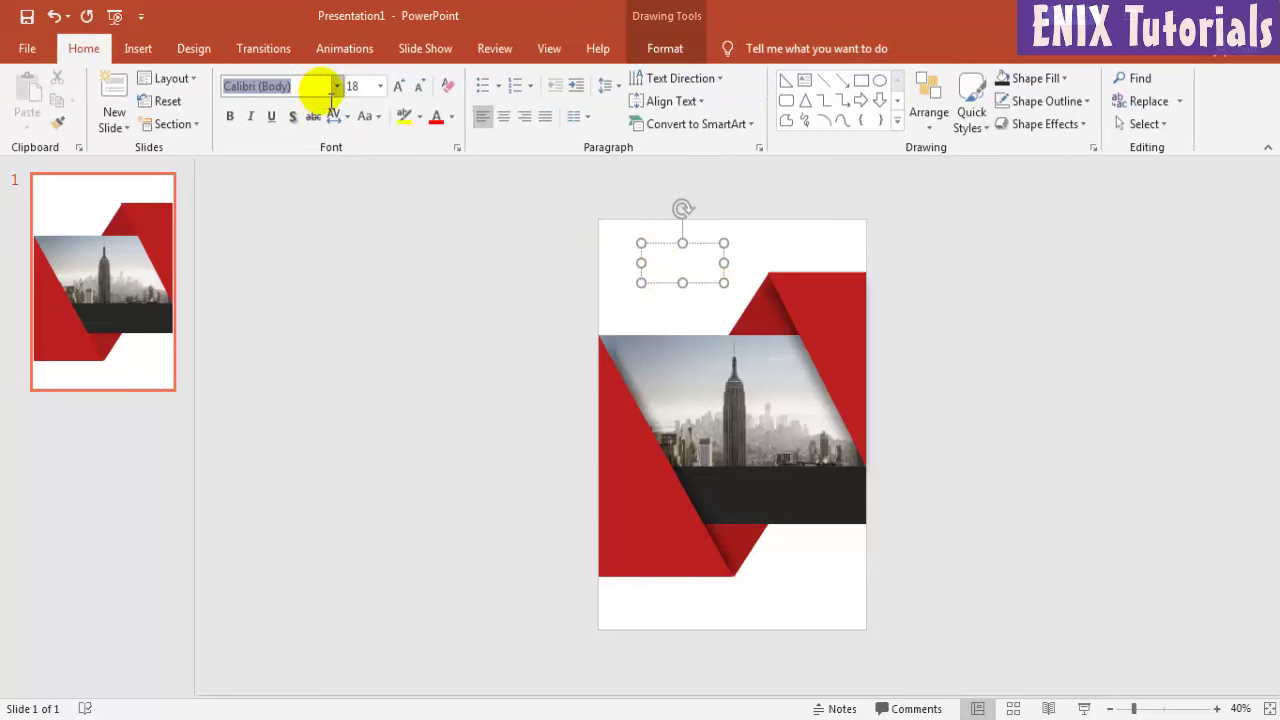
type("Lato")
key("Return")
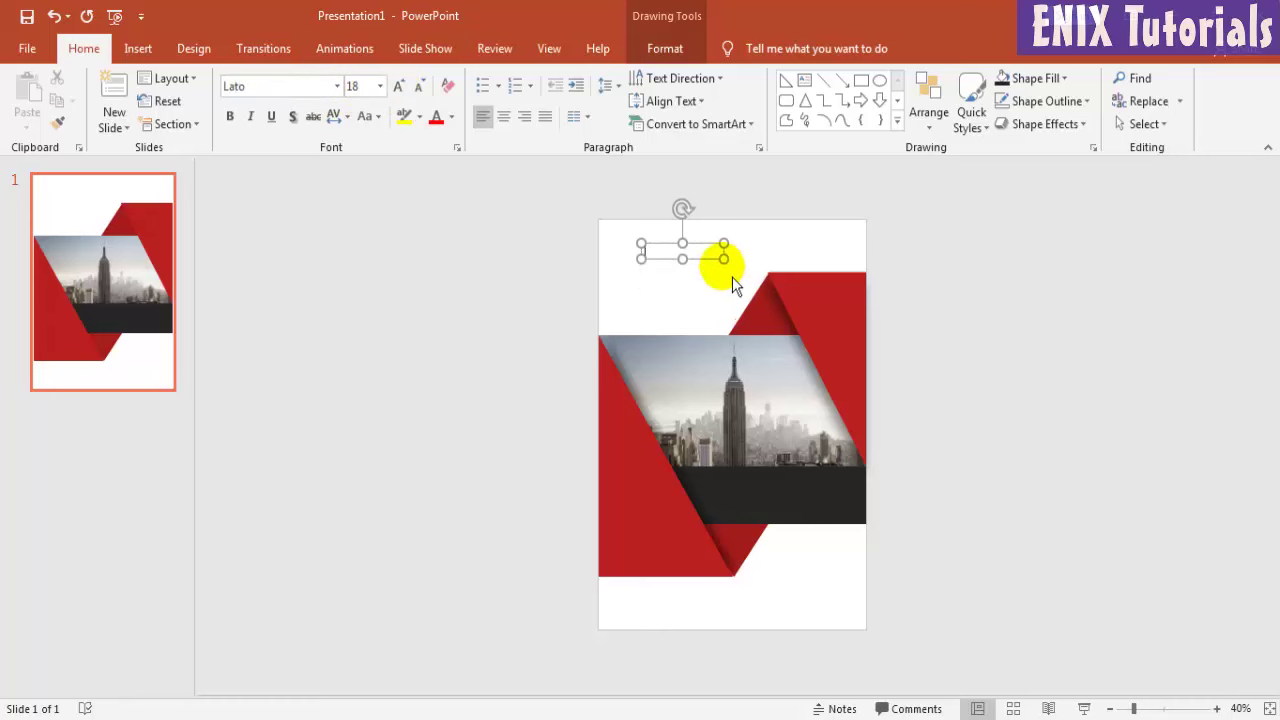
left_click(1217, 708)
left_click(1217, 708)
left_click(1217, 708)
type("YOUR")
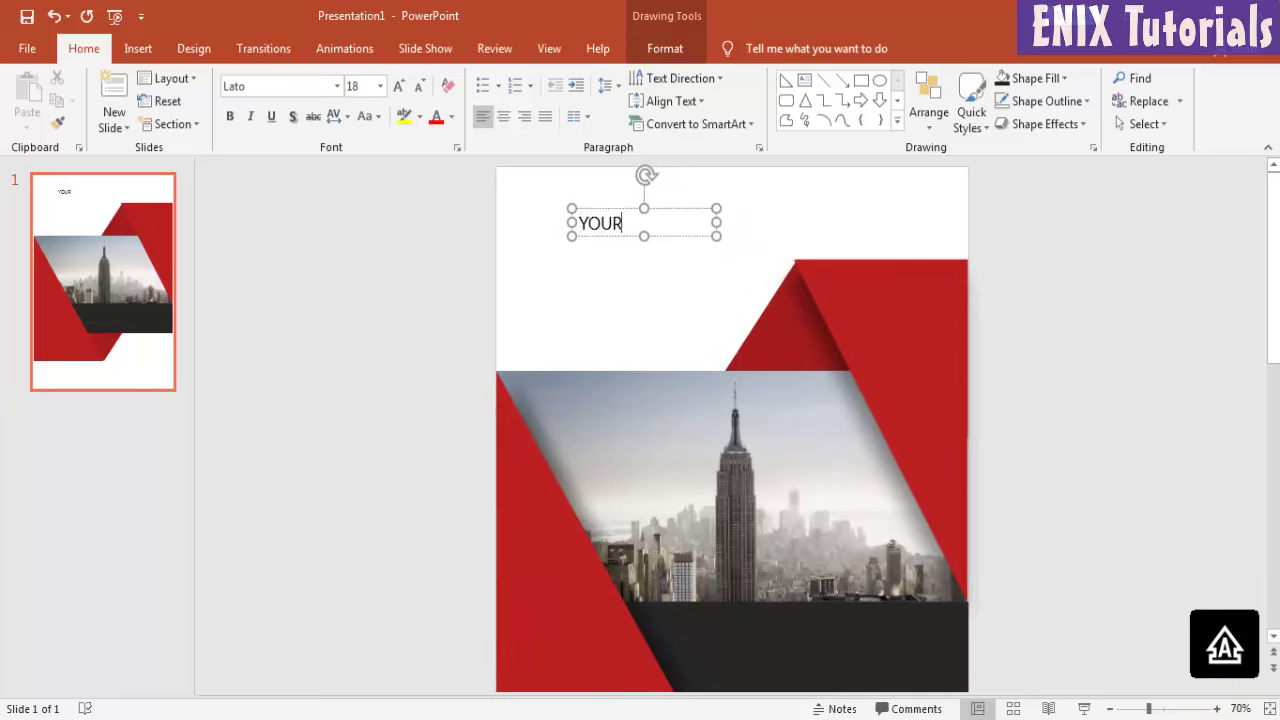
type(" NAME CO")
type("MPANY")
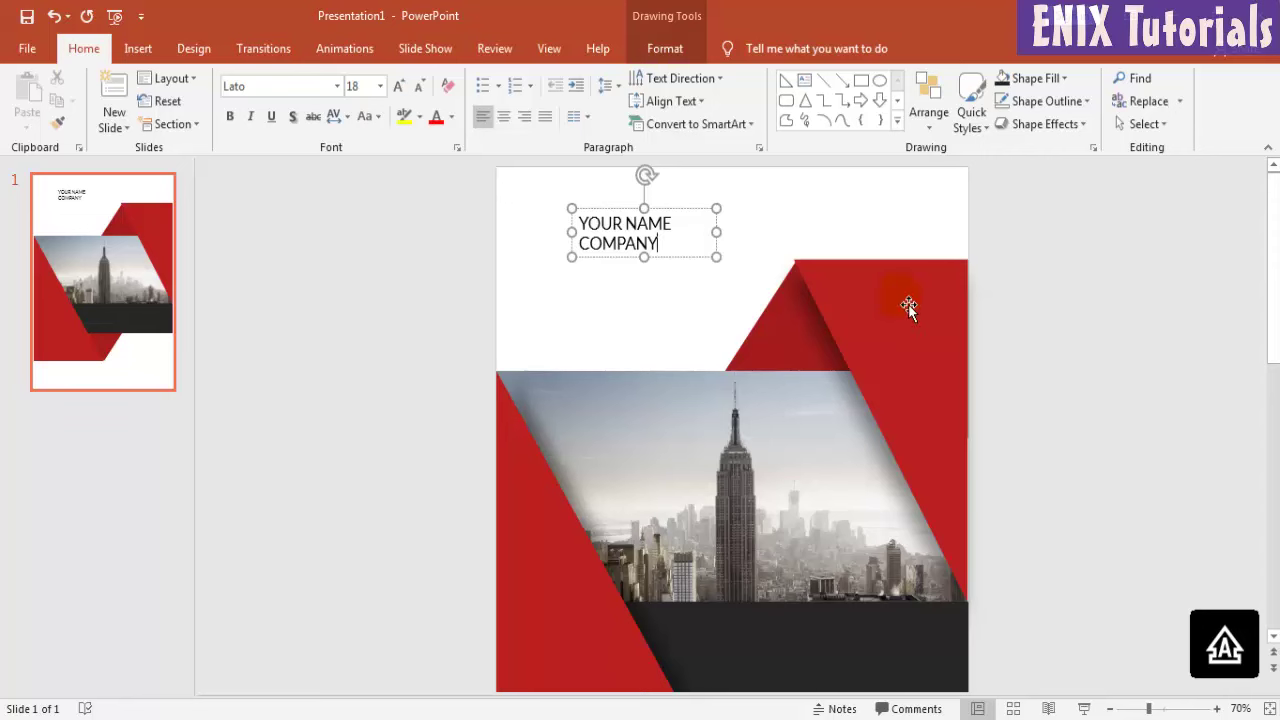
Make the company name text 32 pt and bold.
triple_click(686, 251)
left_click(380, 86)
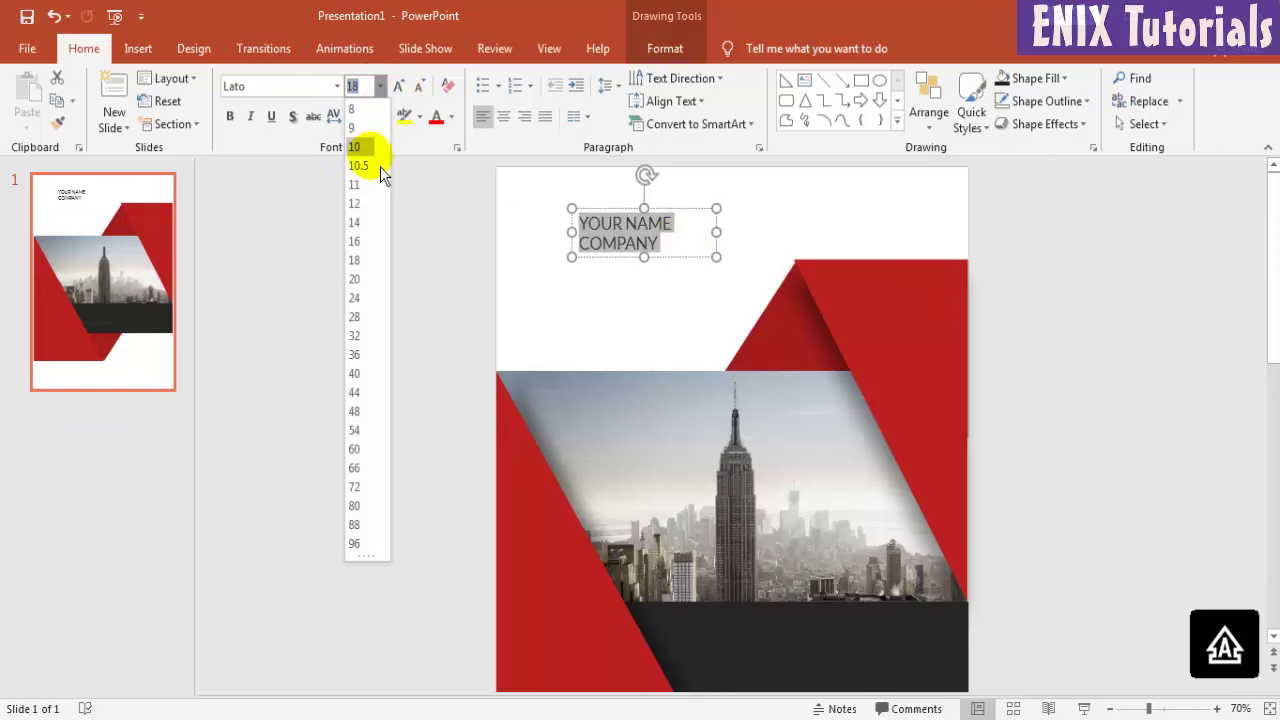
left_click(366, 337)
left_click(232, 118)
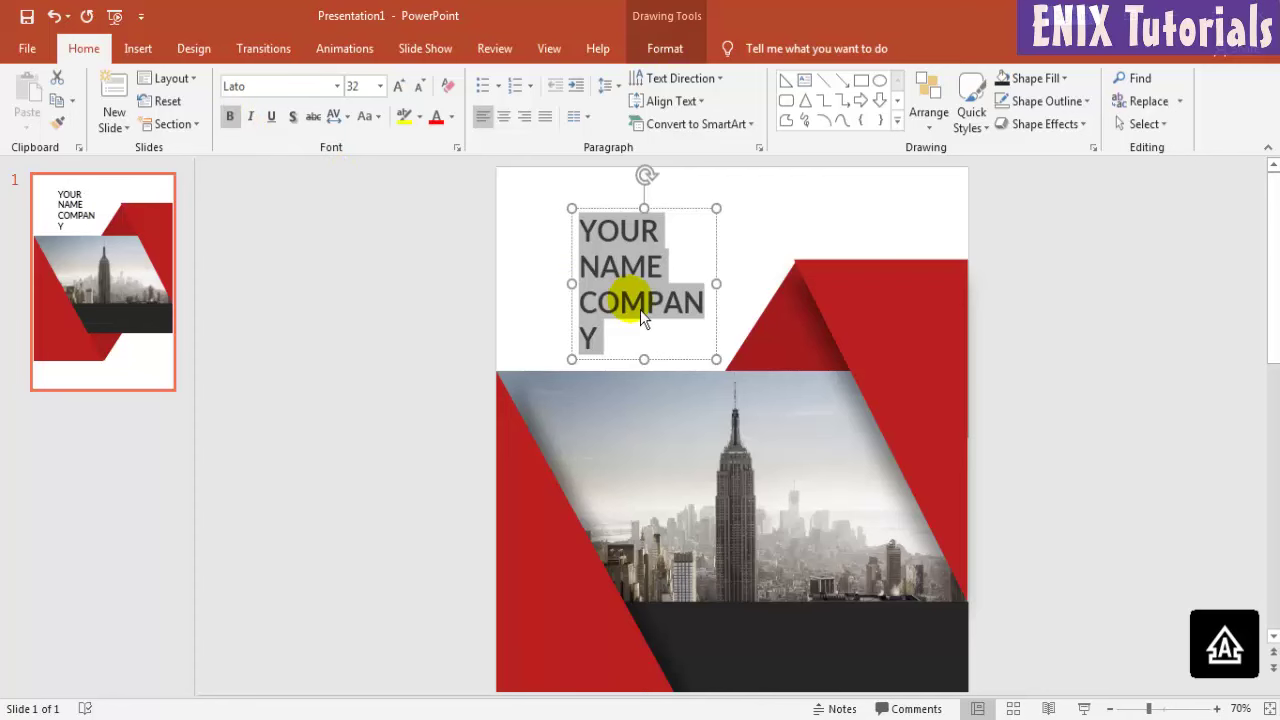
left_click(591, 263)
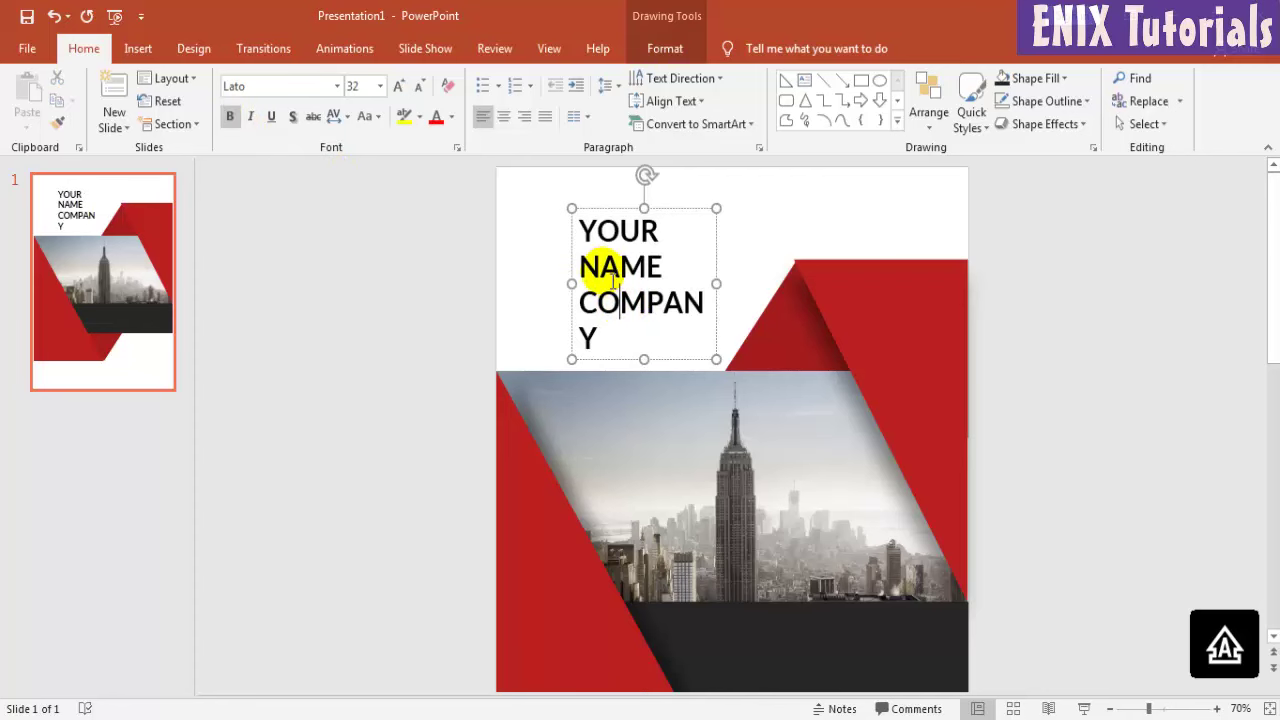
Delete 'YOUR', widen the box to fit one line, and set the text to 24 pt.
double_click(657, 240)
key("Delete")
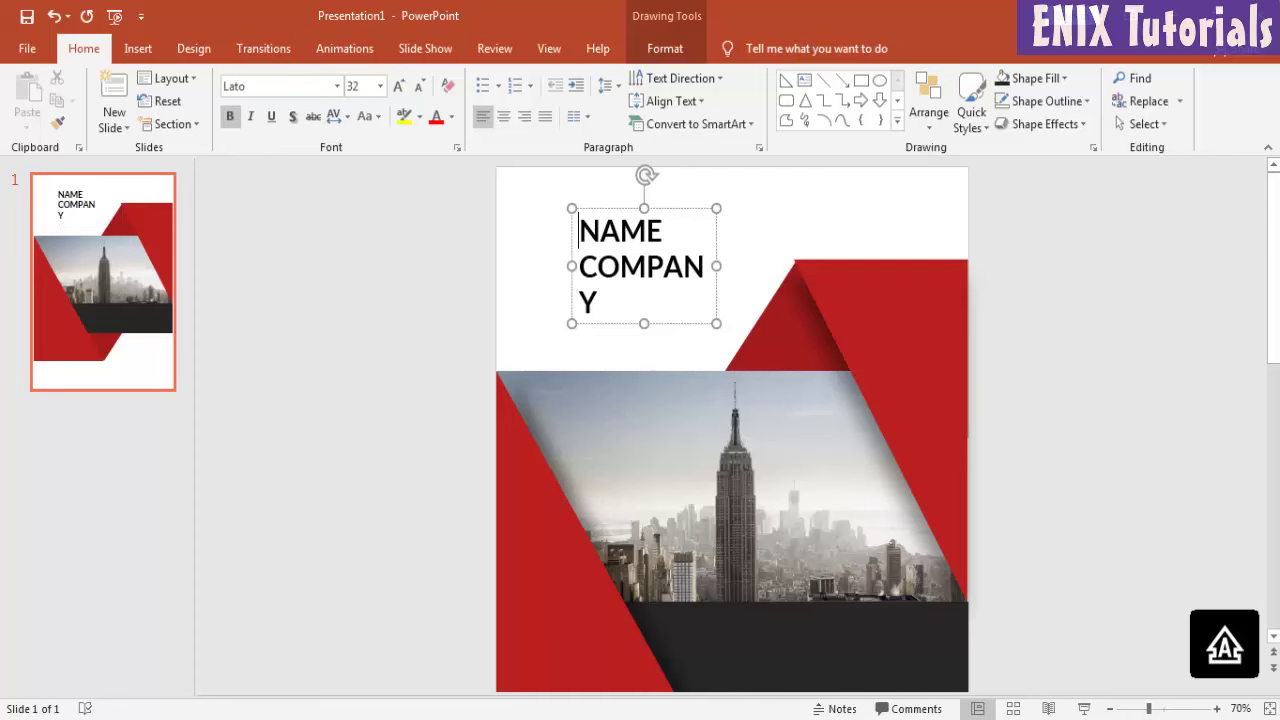
mouse_move(716, 266)
left_mouse_down()
mouse_move(760, 272)
mouse_move(844, 245)
left_mouse_up()
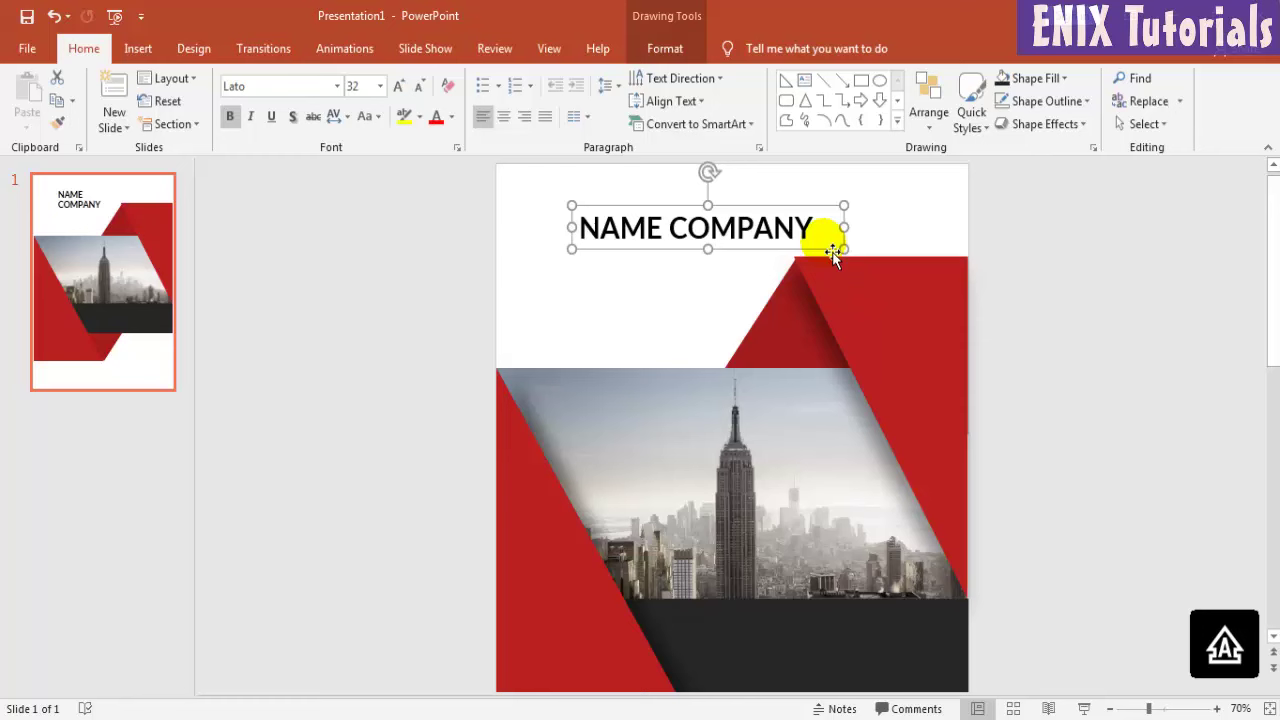
triple_click(640, 232)
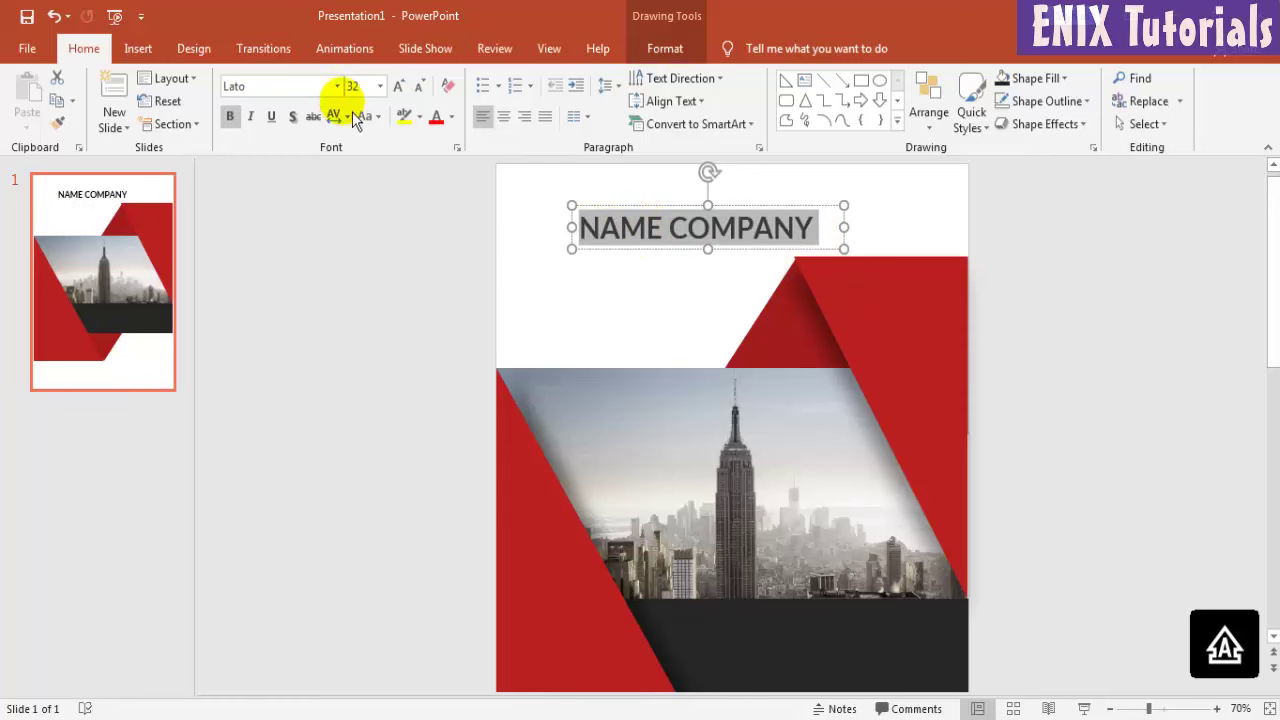
left_click(379, 86)
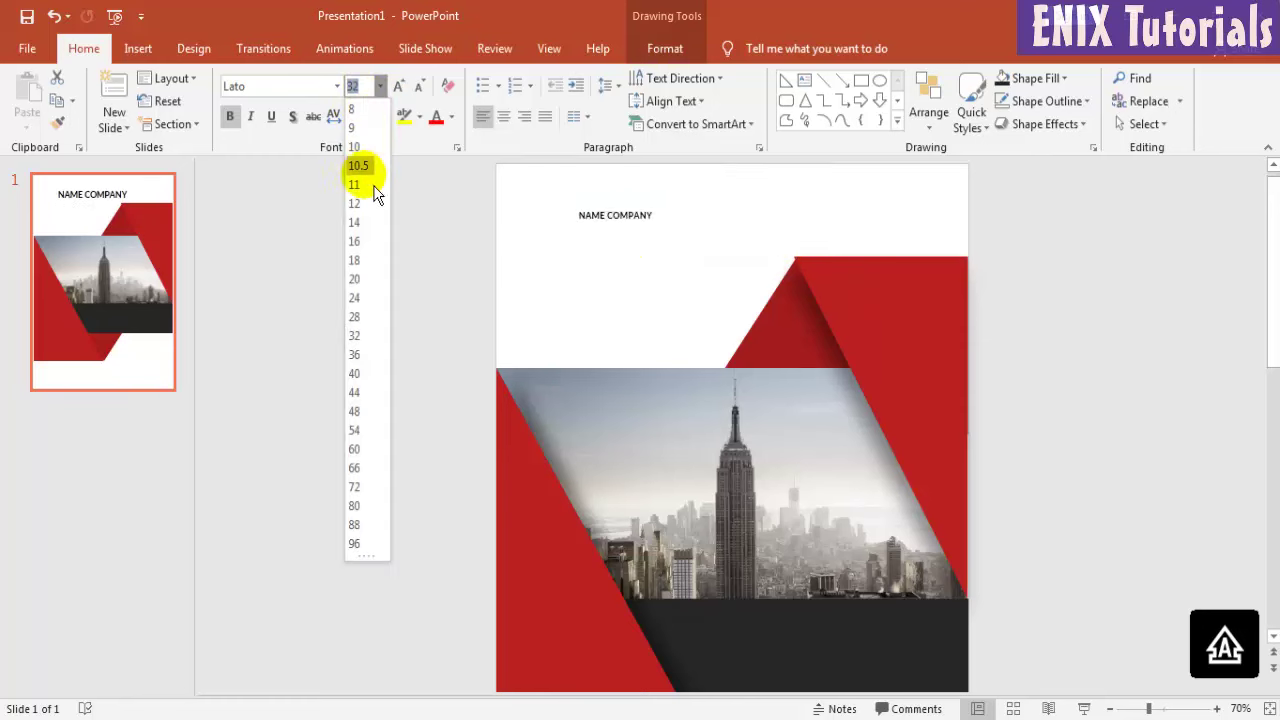
left_click(367, 300)
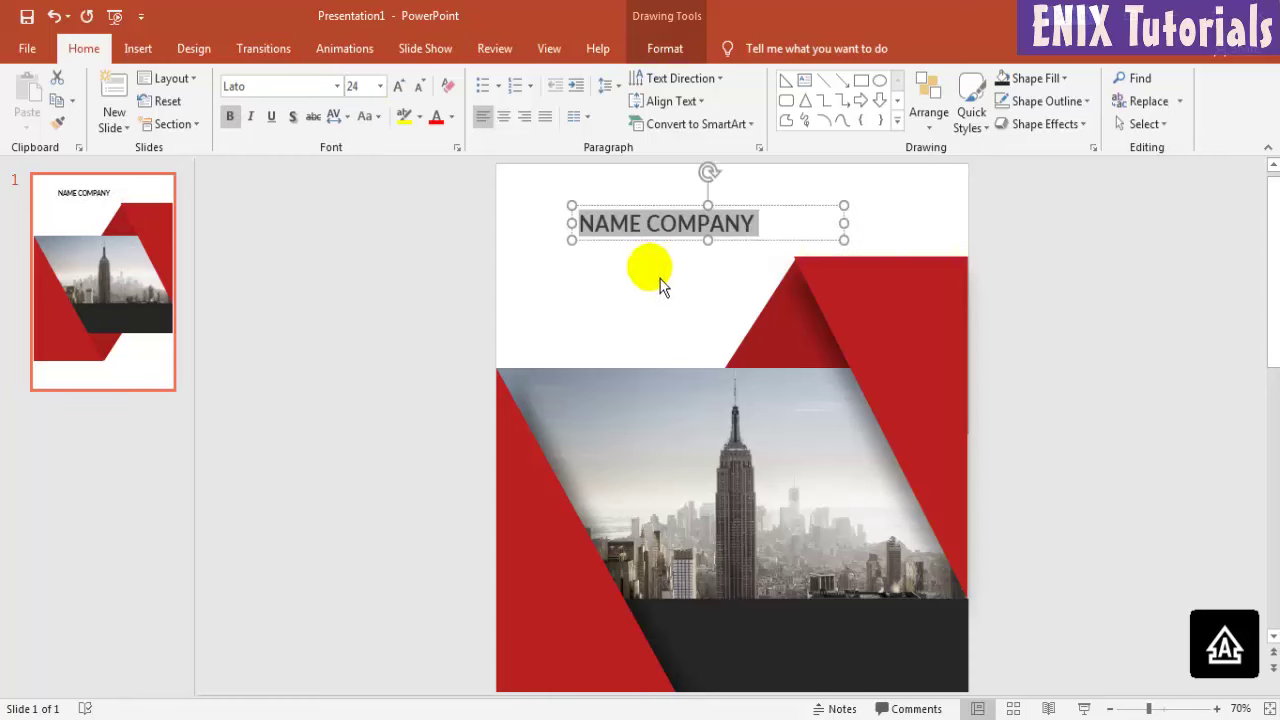
Centre the NAME COMPANY box horizontally on the page.
left_click_drag(652, 255, 676, 249)
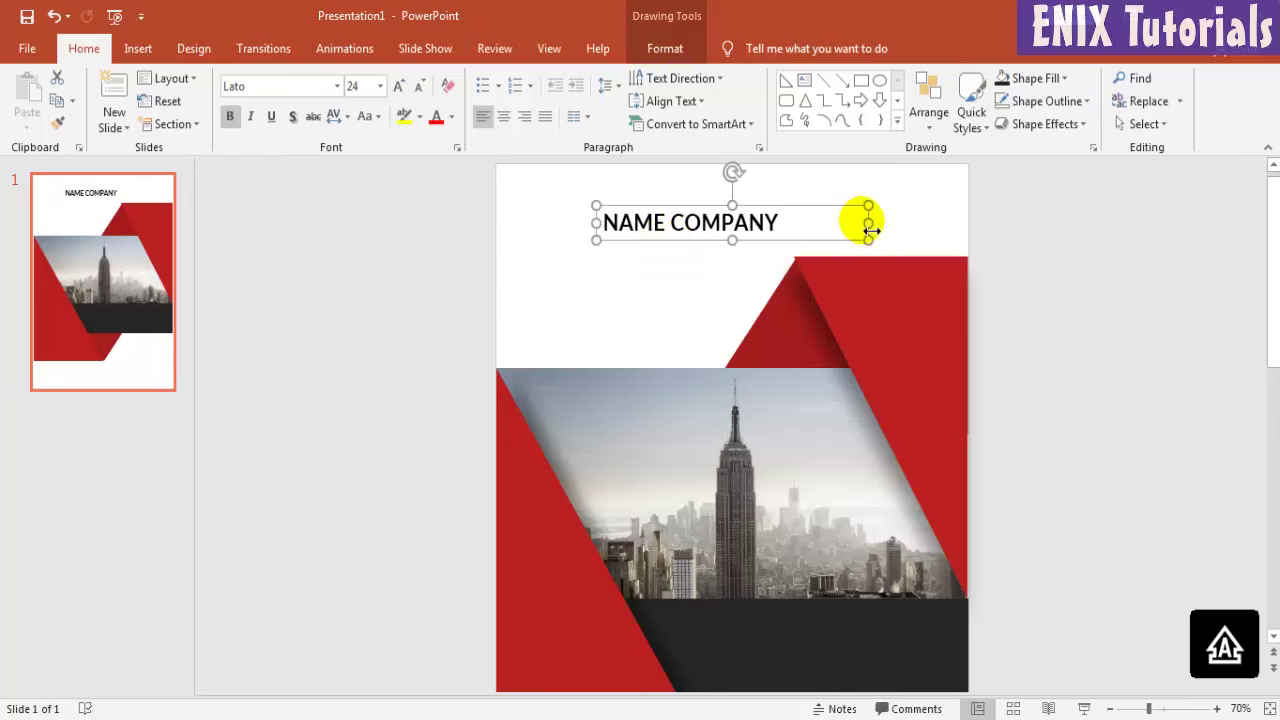
left_click(694, 248)
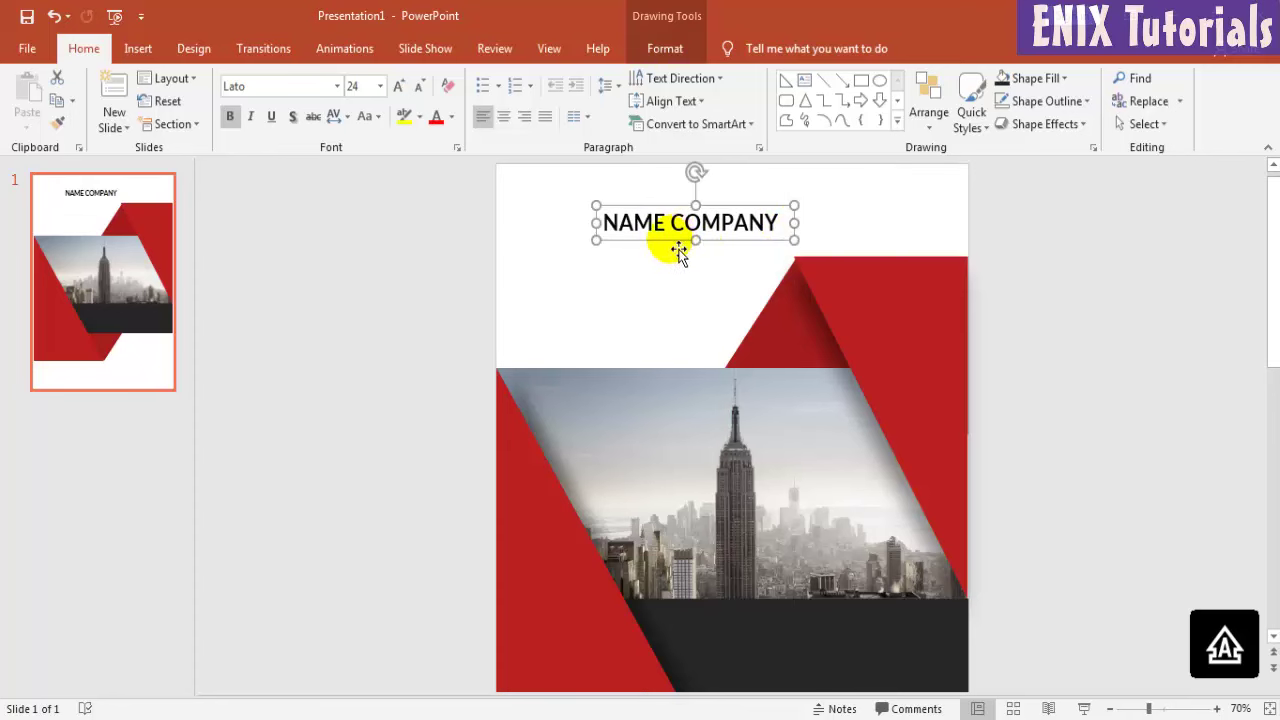
left_click_drag(677, 251, 691, 249)
left_click(1098, 332)
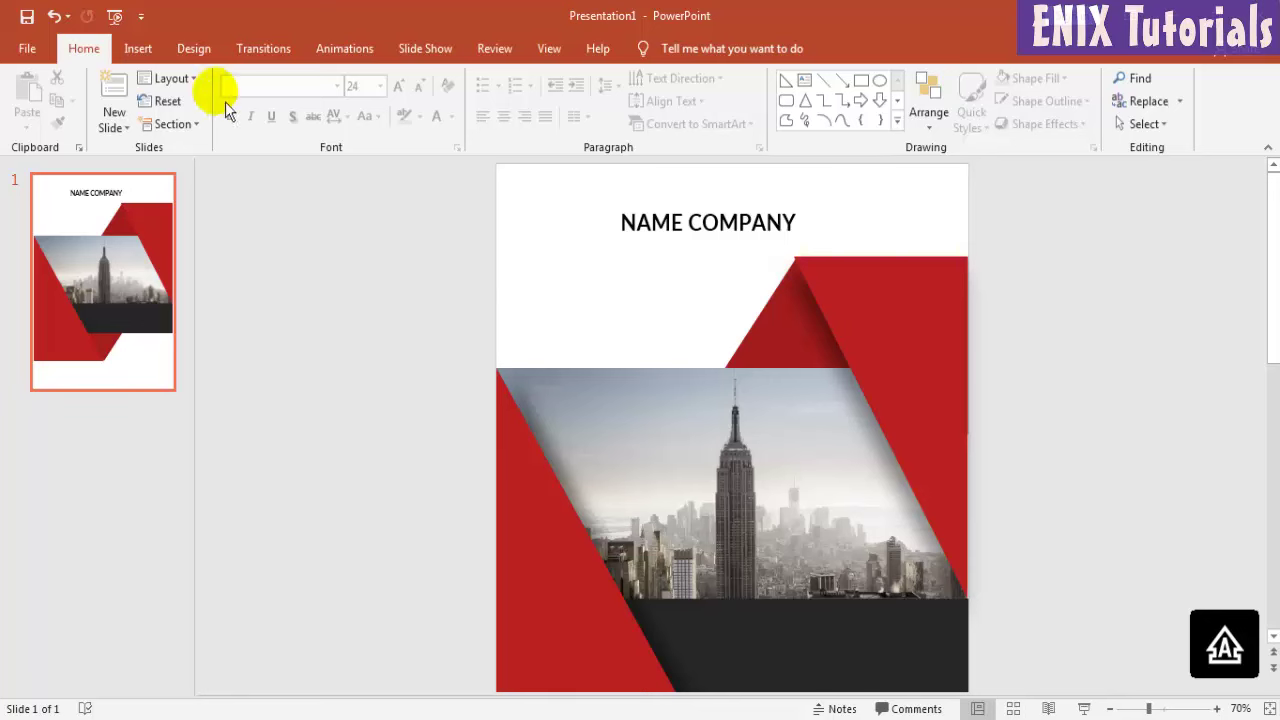
left_click(138, 48)
Draw a small isosceles triangle to the left of NAME COMPANY.
left_click(343, 100)
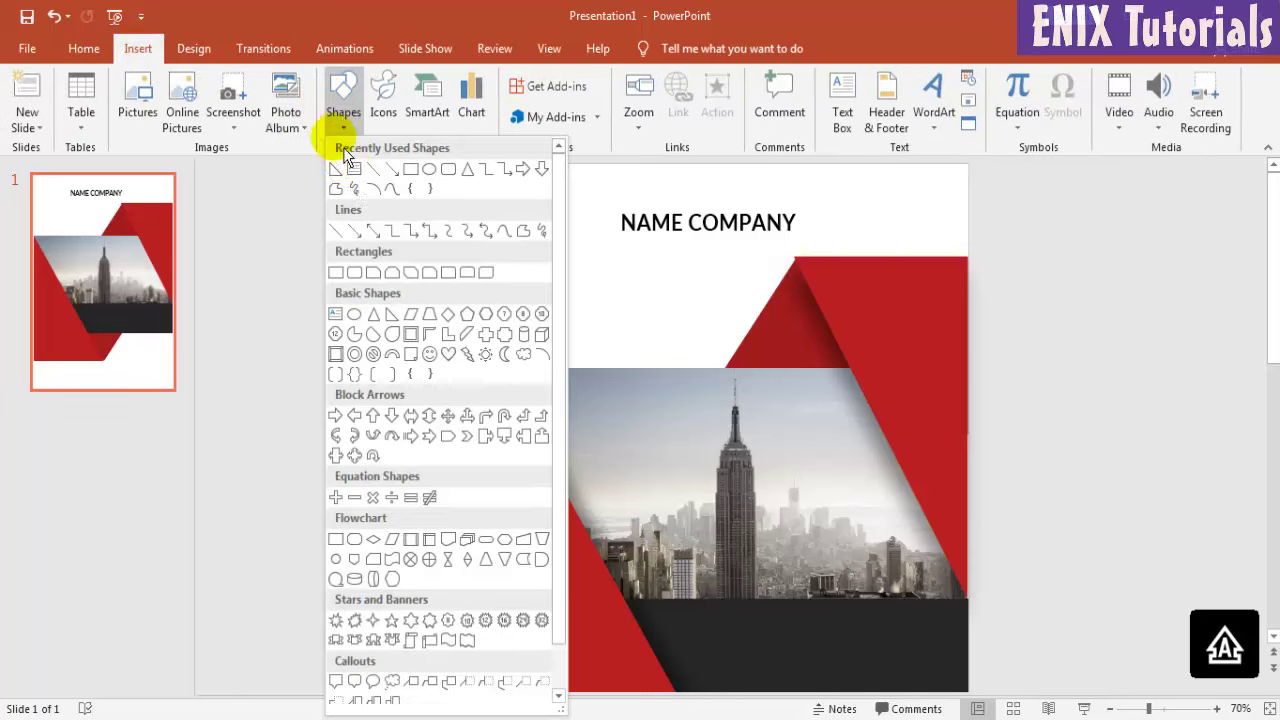
left_click(373, 314)
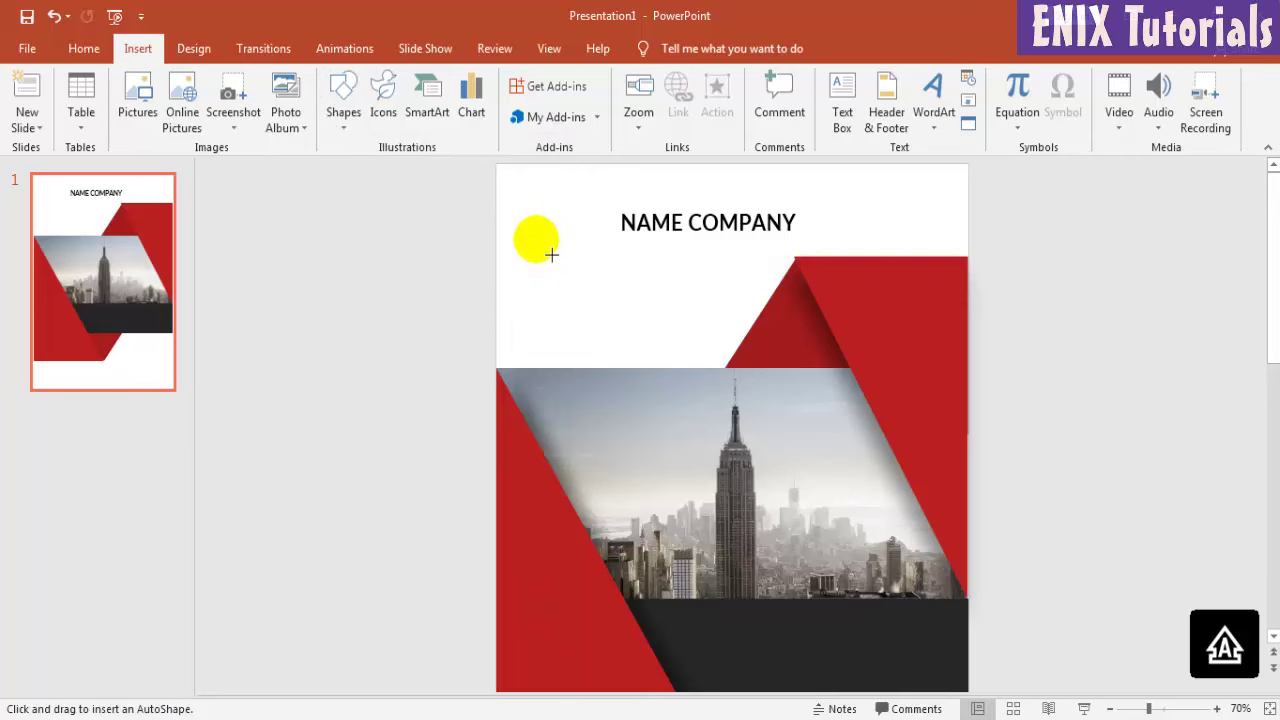
mouse_move(542, 241)
left_mouse_down()
mouse_move(580, 293)
mouse_move(598, 292)
left_mouse_up()
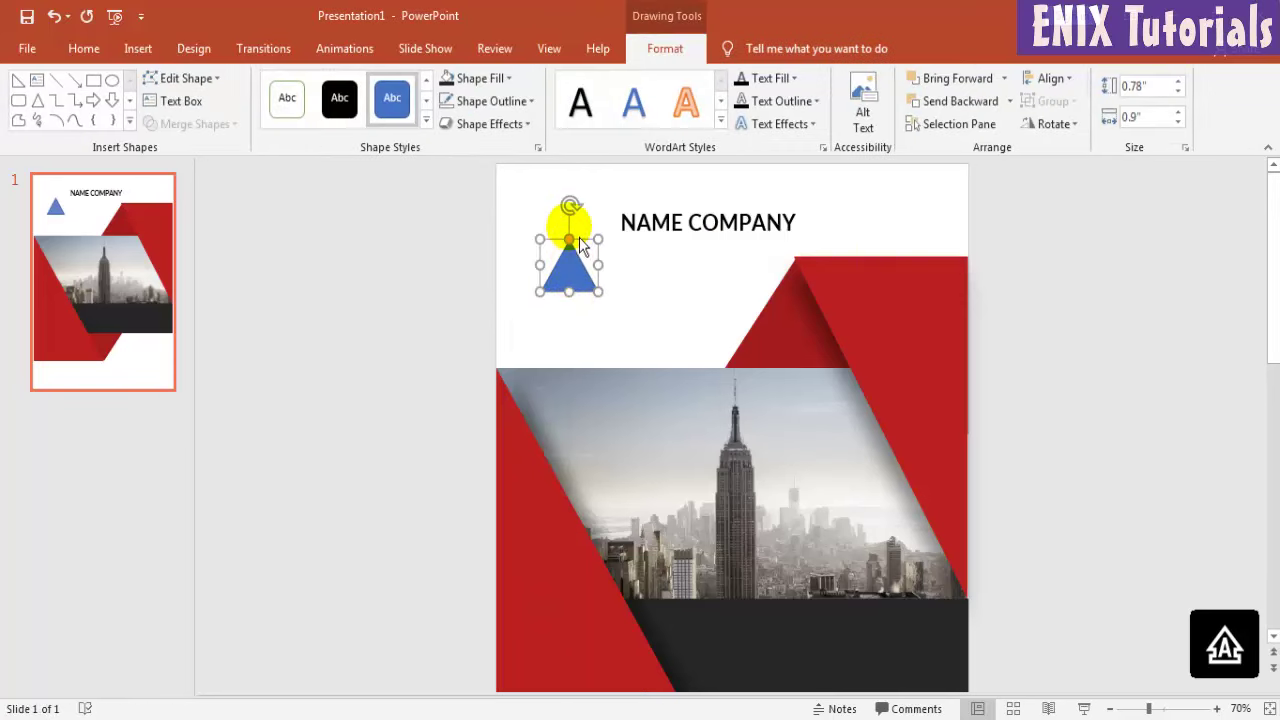
left_click_drag(570, 207, 624, 264)
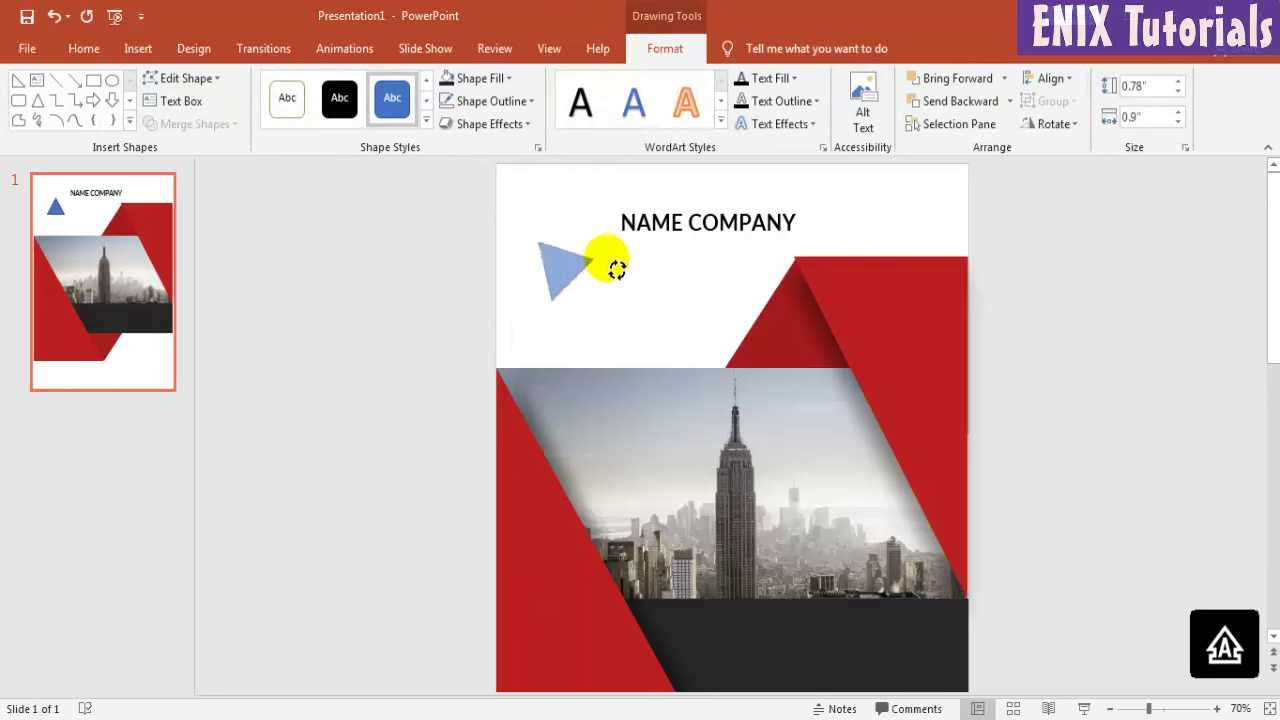
Set the triangle's rotation to 90° so it points right.
left_click(1053, 124)
left_click(1065, 248)
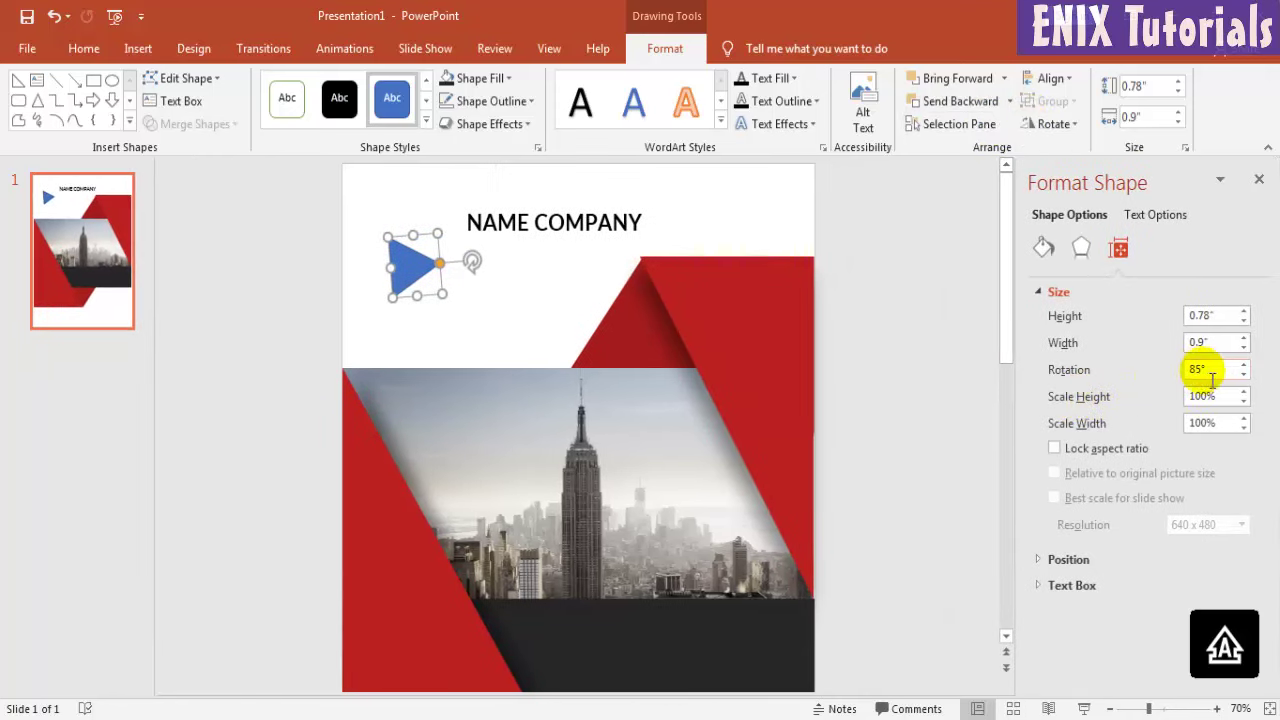
left_click_drag(1206, 369, 1153, 379)
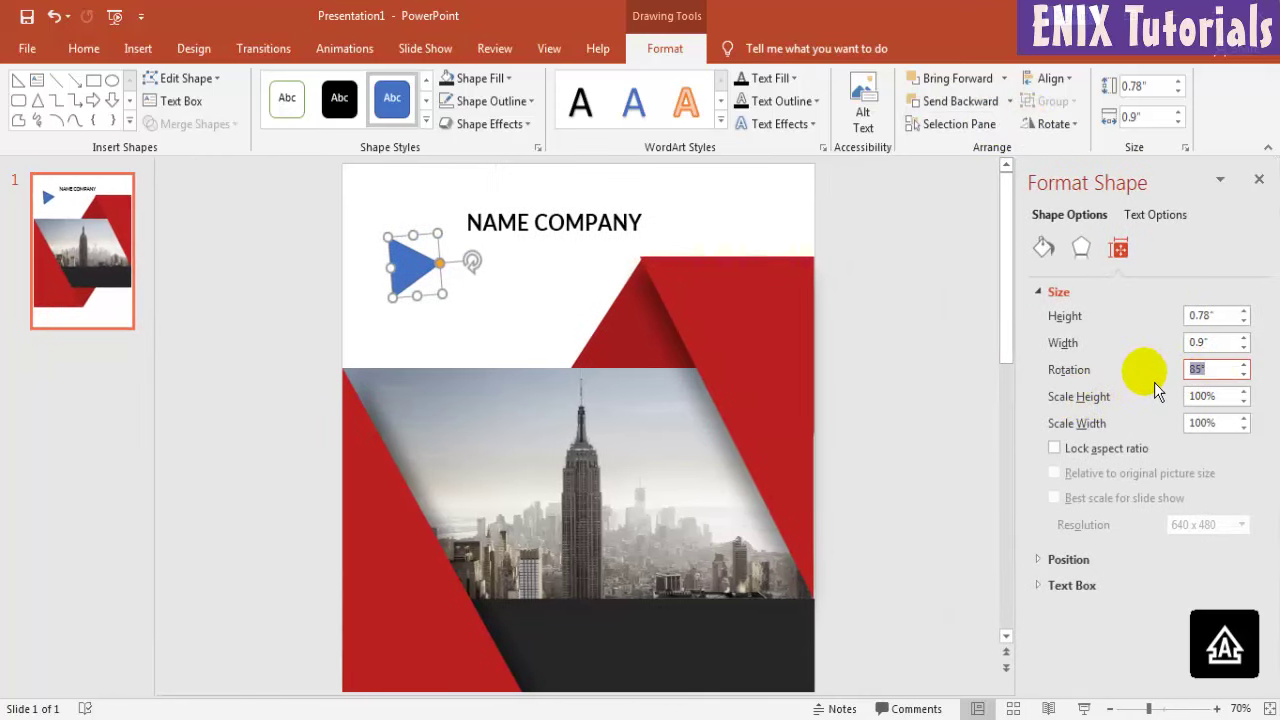
type("45")
key("Return")
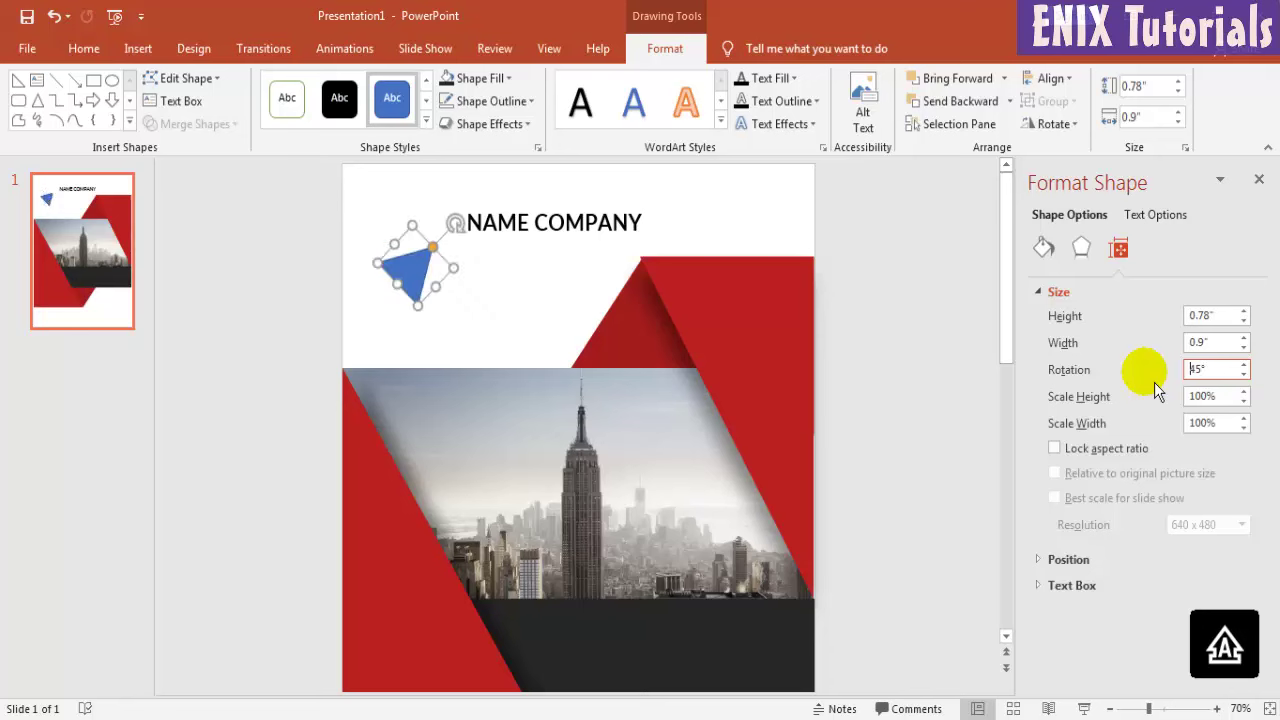
left_click_drag(1212, 369, 1136, 384)
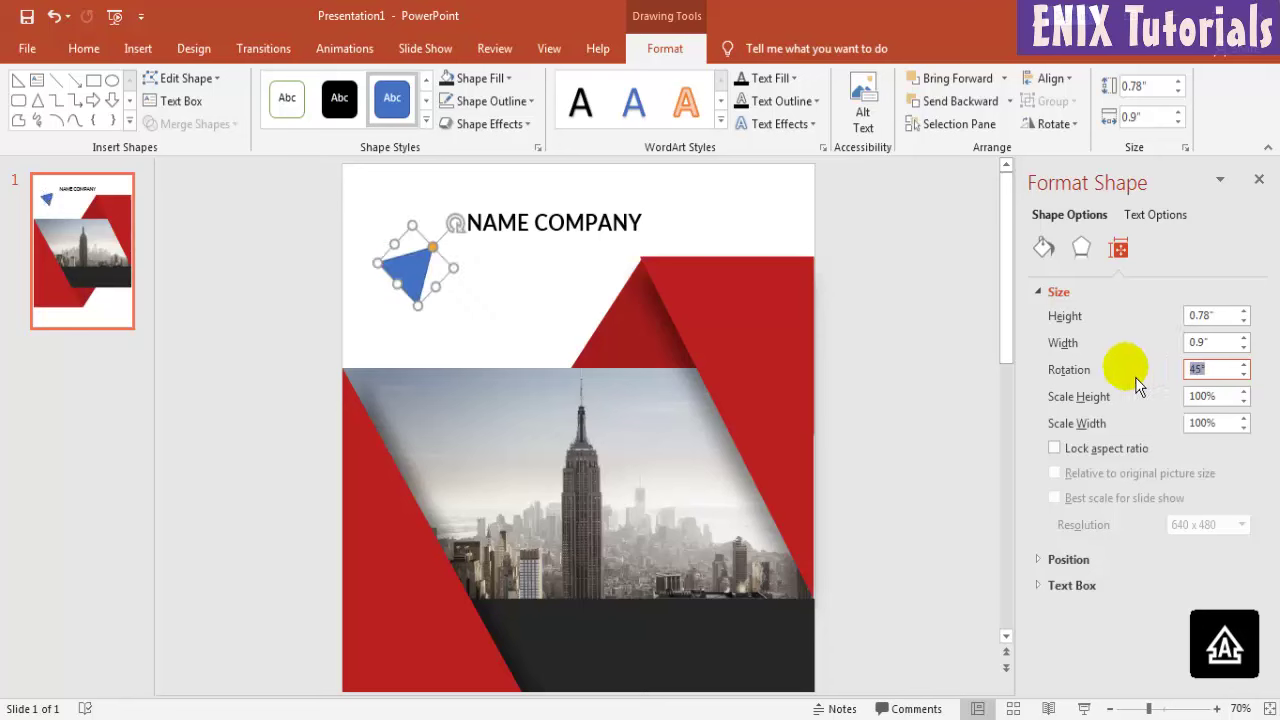
type("90")
key("Return")
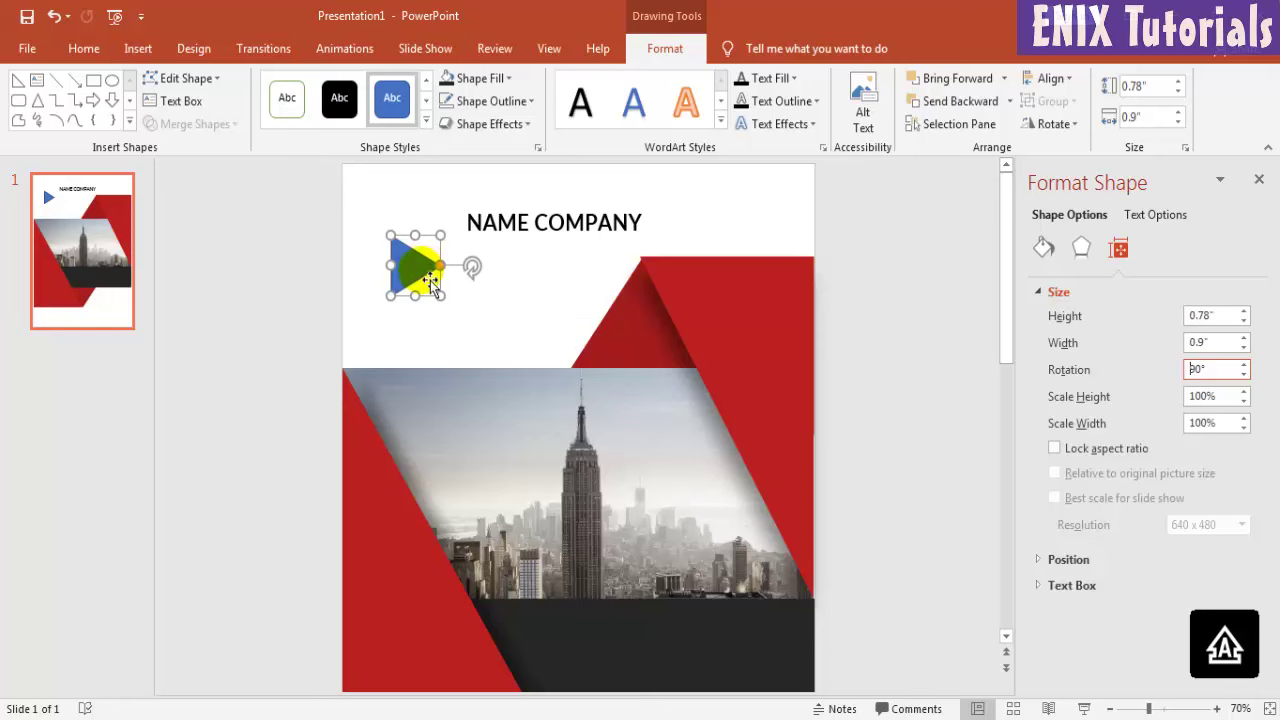
Shrink the triangle, align it with the heading, and place NAME COMPANY just right of it.
left_click_drag(430, 280, 413, 238)
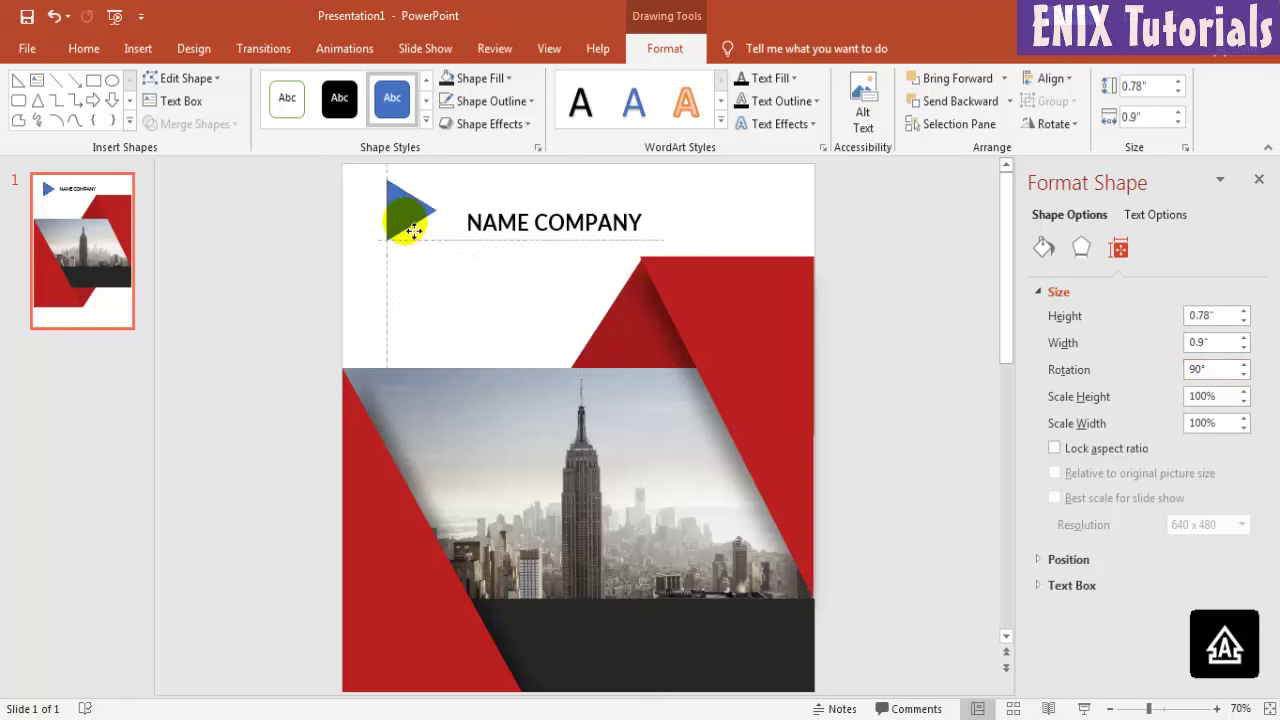
left_click_drag(424, 242, 411, 241)
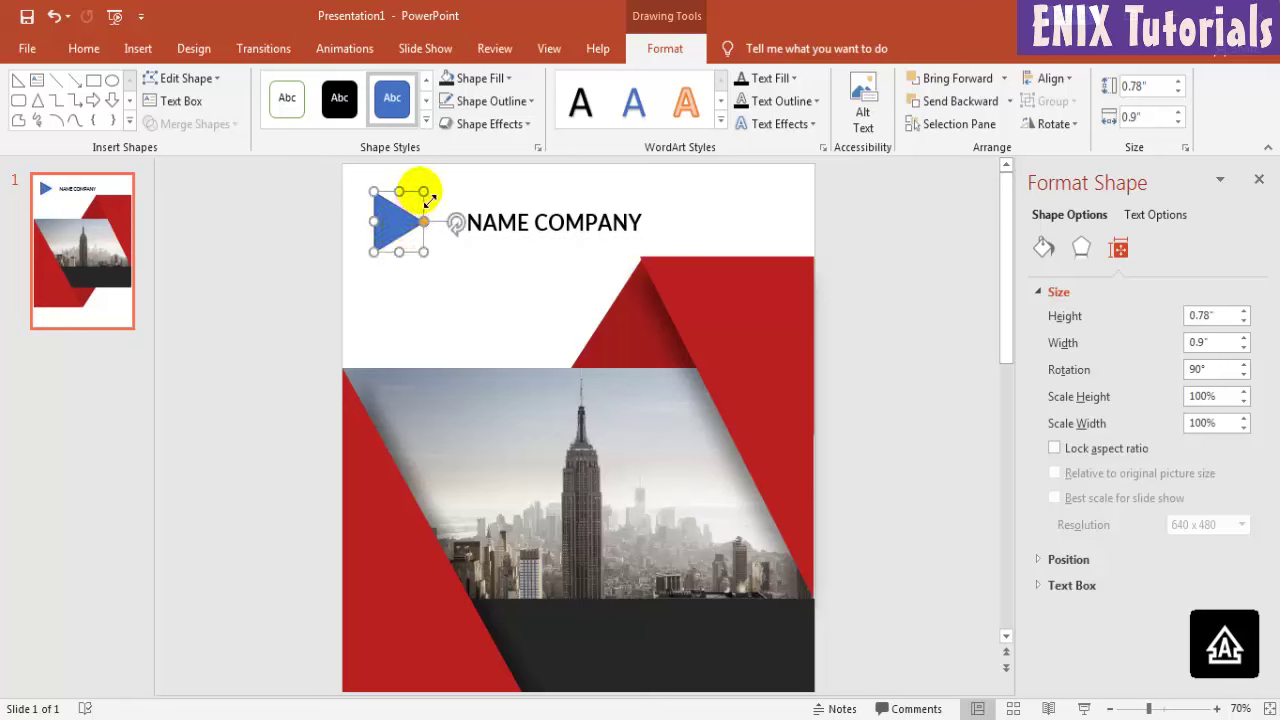
left_click_drag(423, 192, 413, 206)
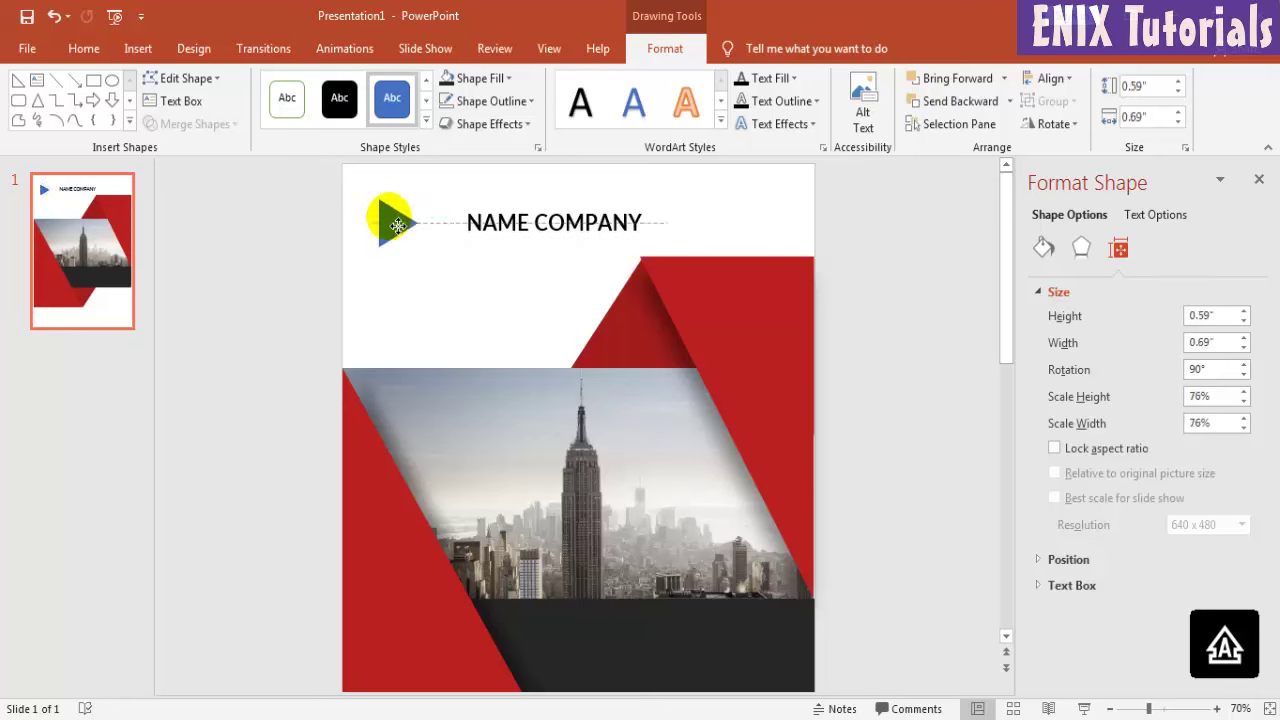
left_click(488, 238)
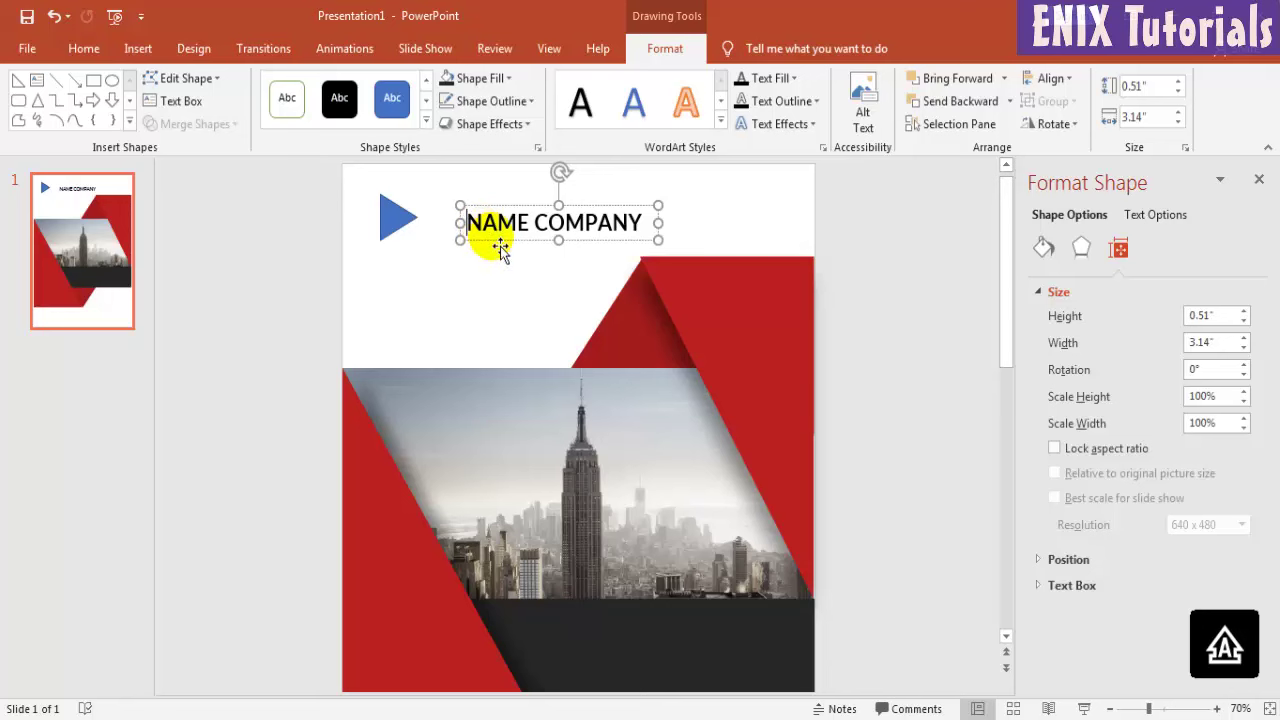
key("Left")
key("Left")
key("Left")
key("Up")
key("Left")
key("Left")
key("Left")
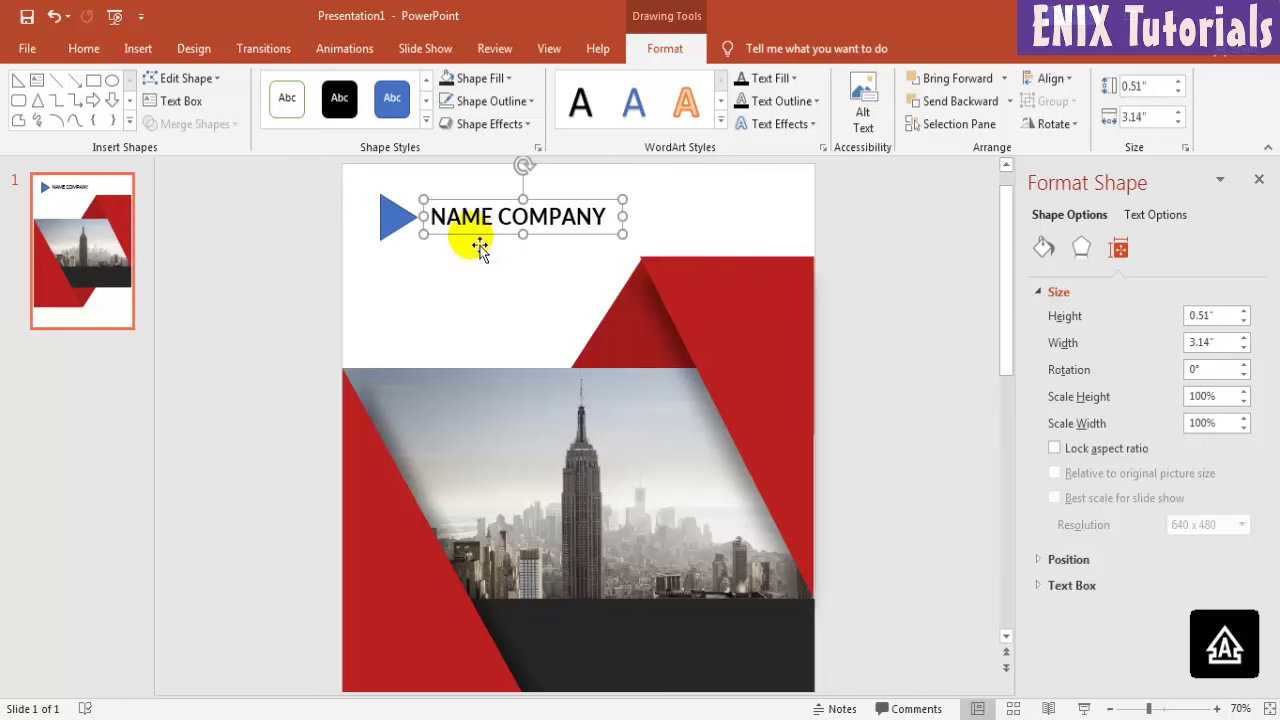
left_click_drag(477, 248, 487, 243)
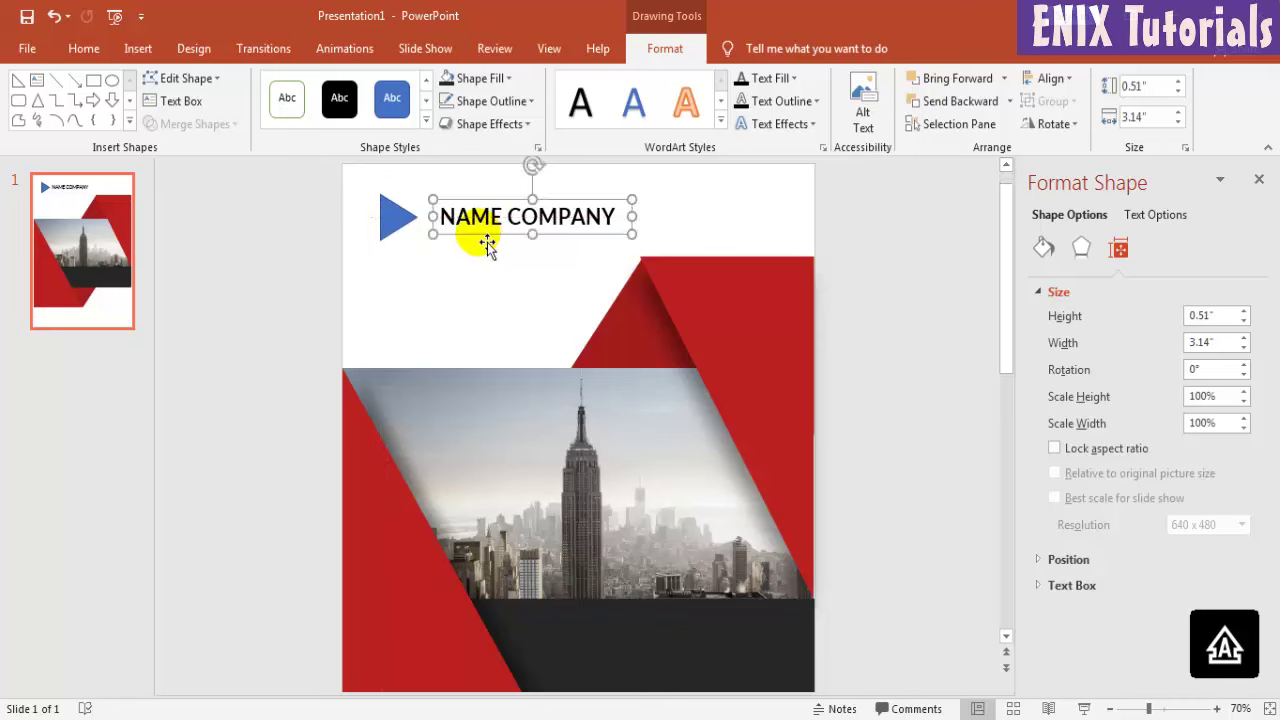
left_click(409, 234)
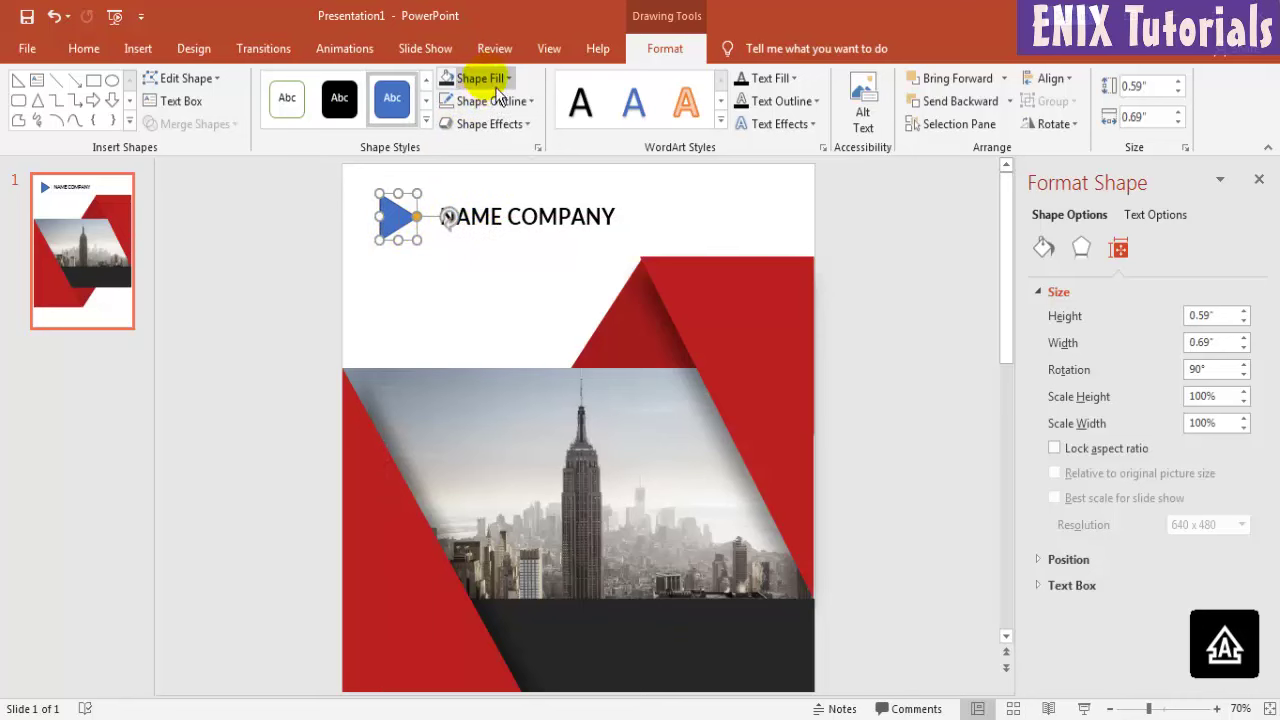
Copy the red parallelogram's formatting onto the triangle and cut its shadow size to 1%.
left_click(714, 305)
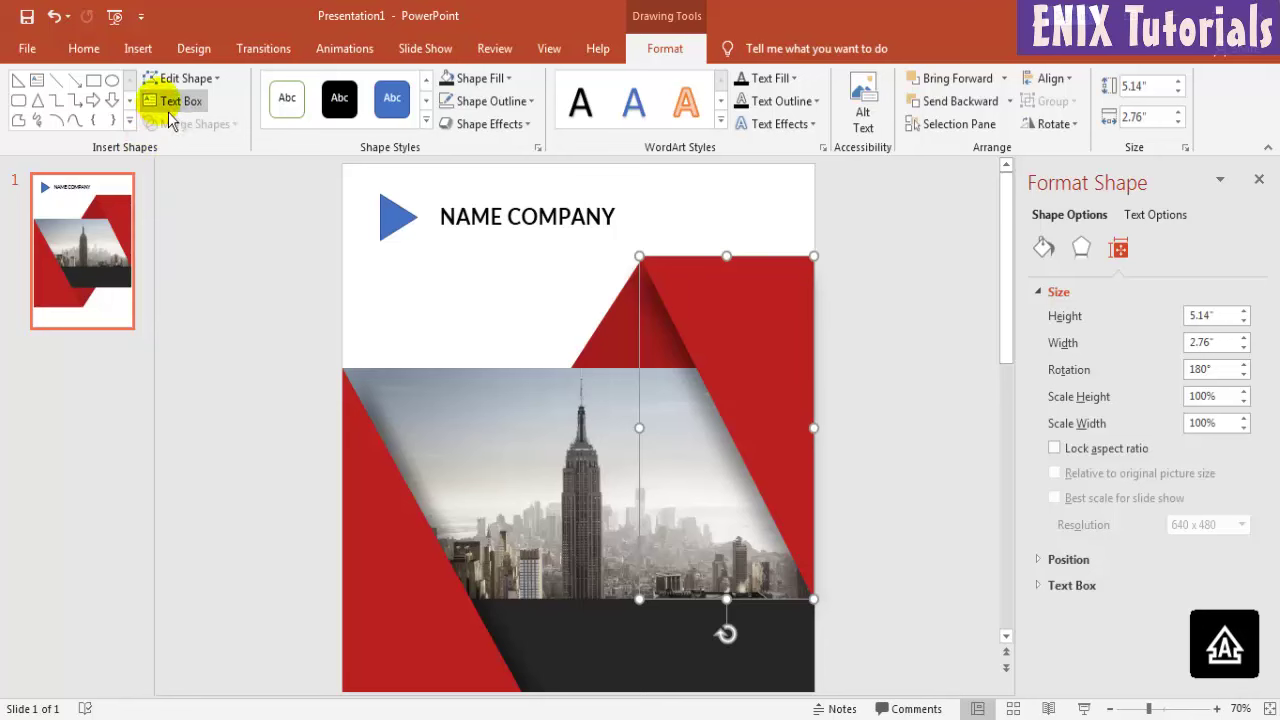
left_click(82, 48)
left_click(57, 121)
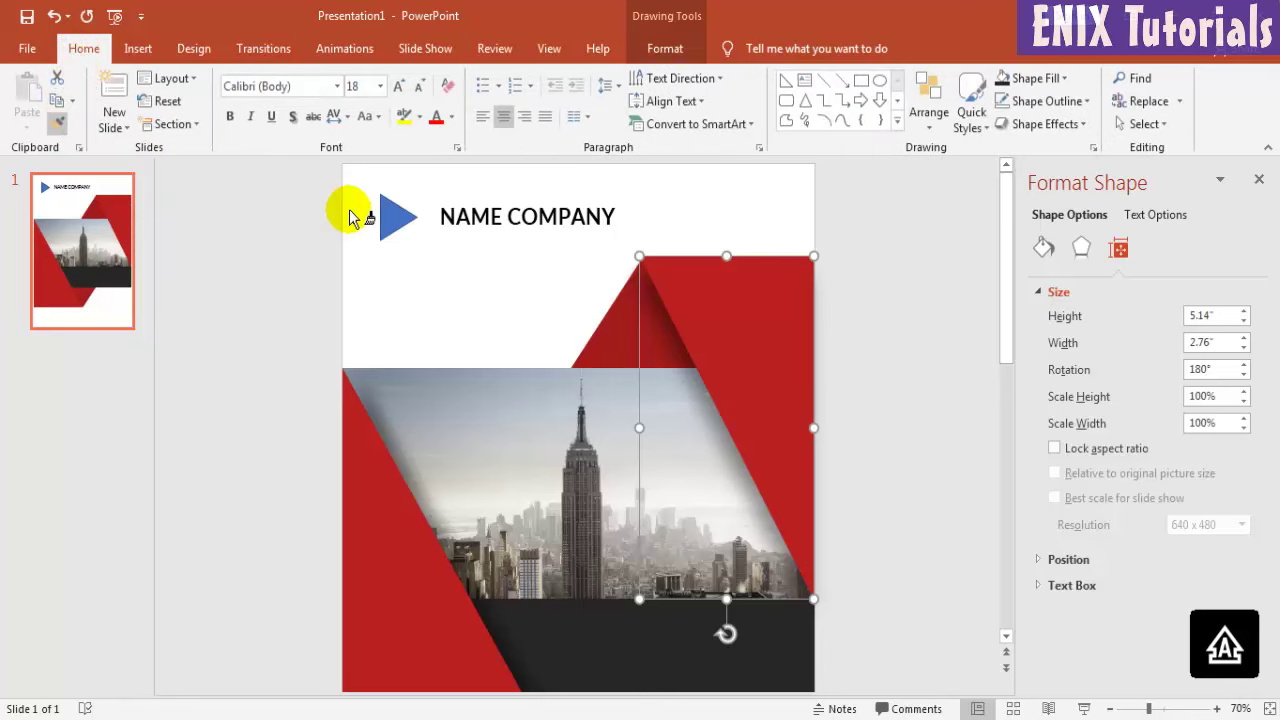
left_click(394, 216)
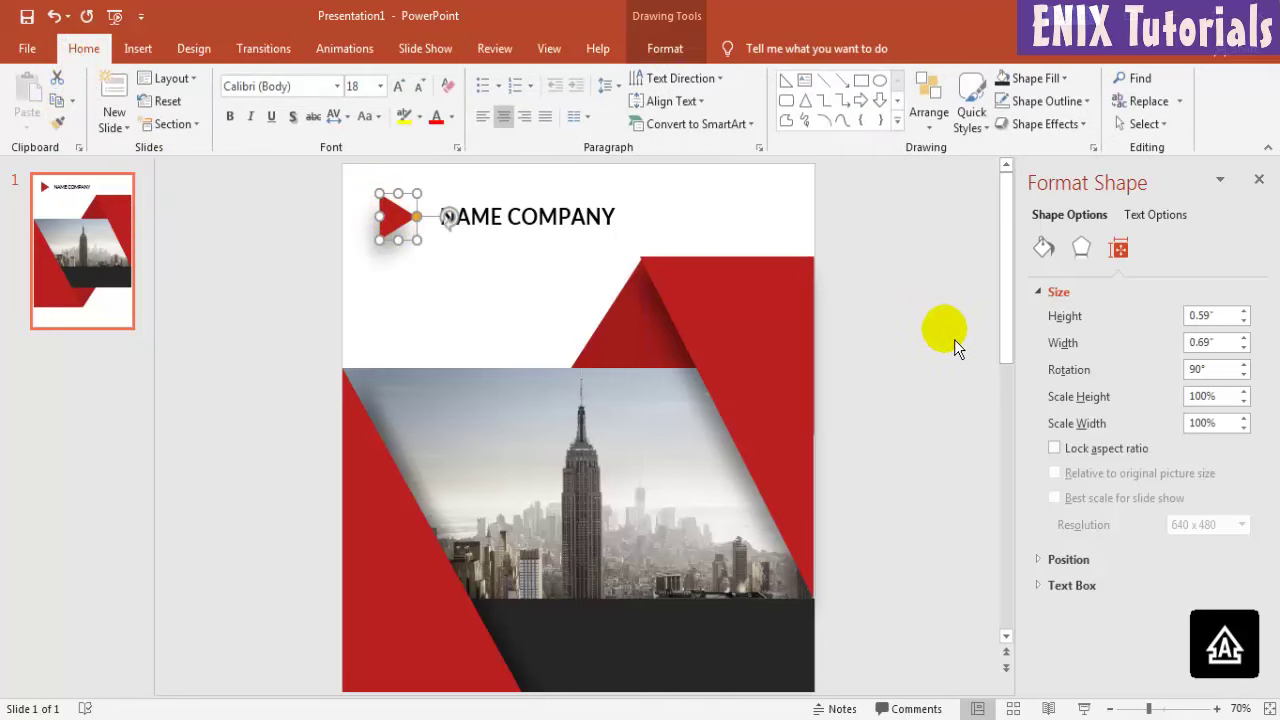
left_click(1081, 248)
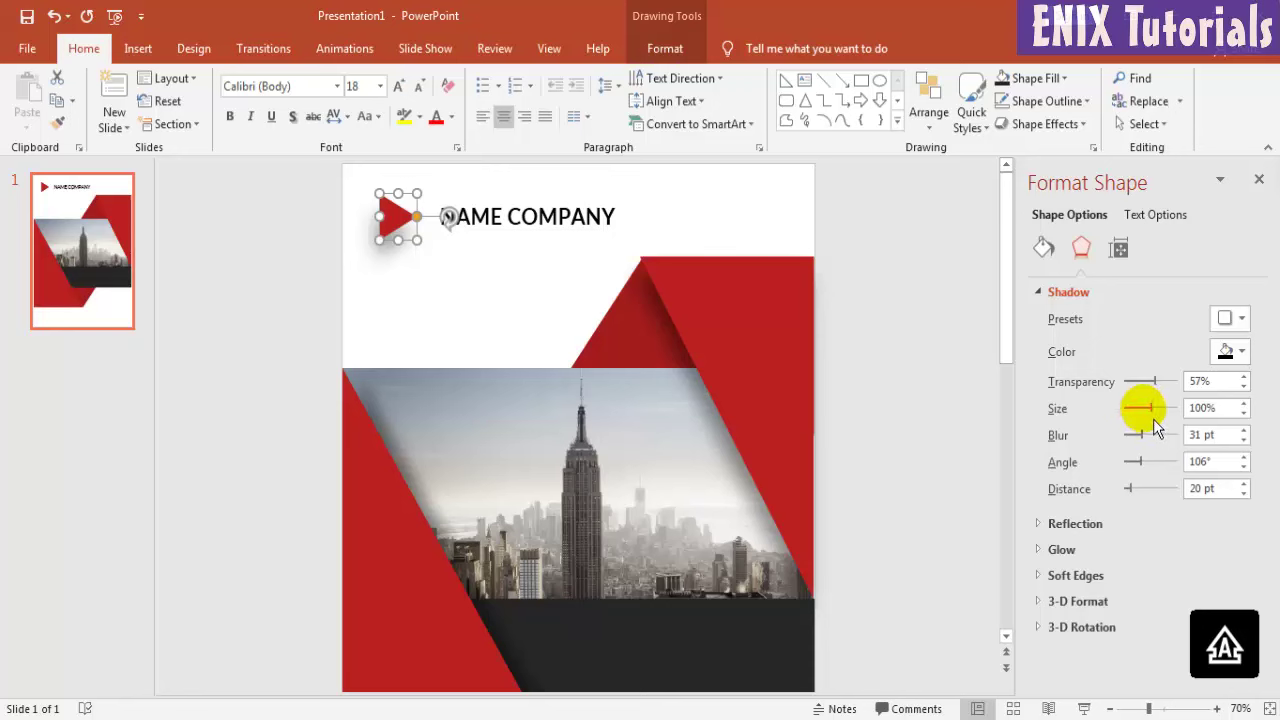
left_click_drag(1153, 419, 1128, 422)
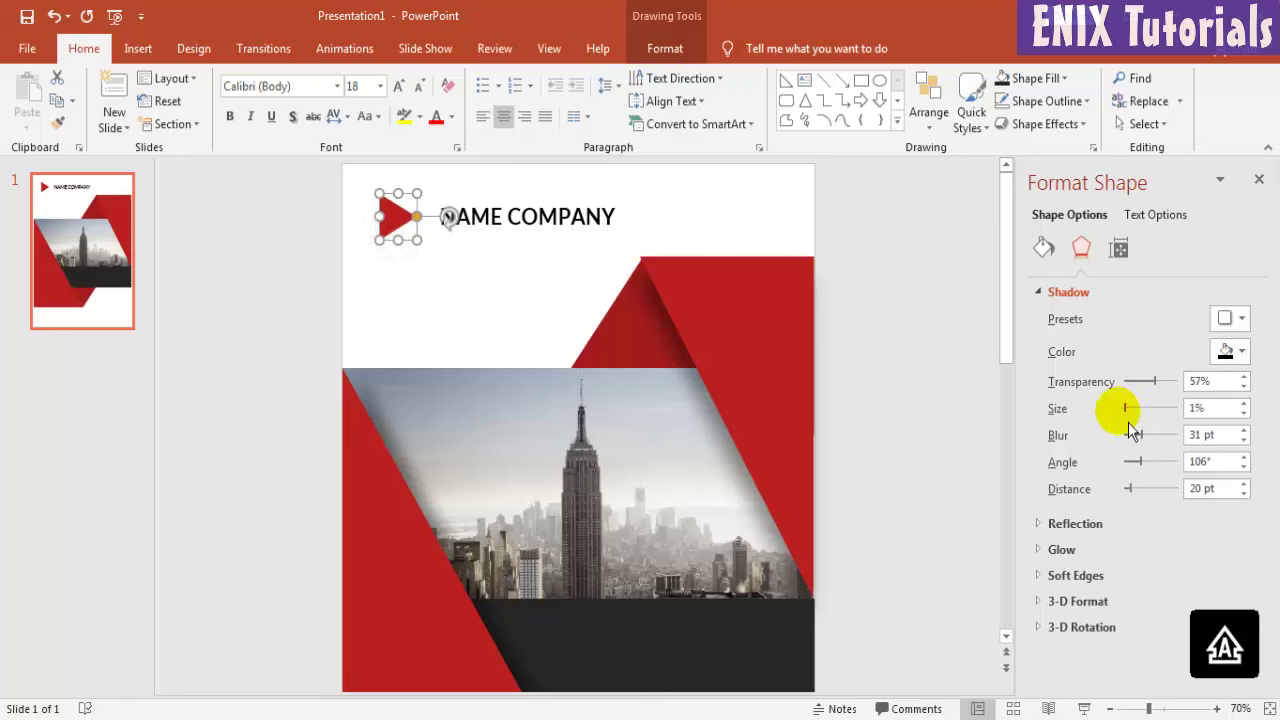
left_click(926, 384)
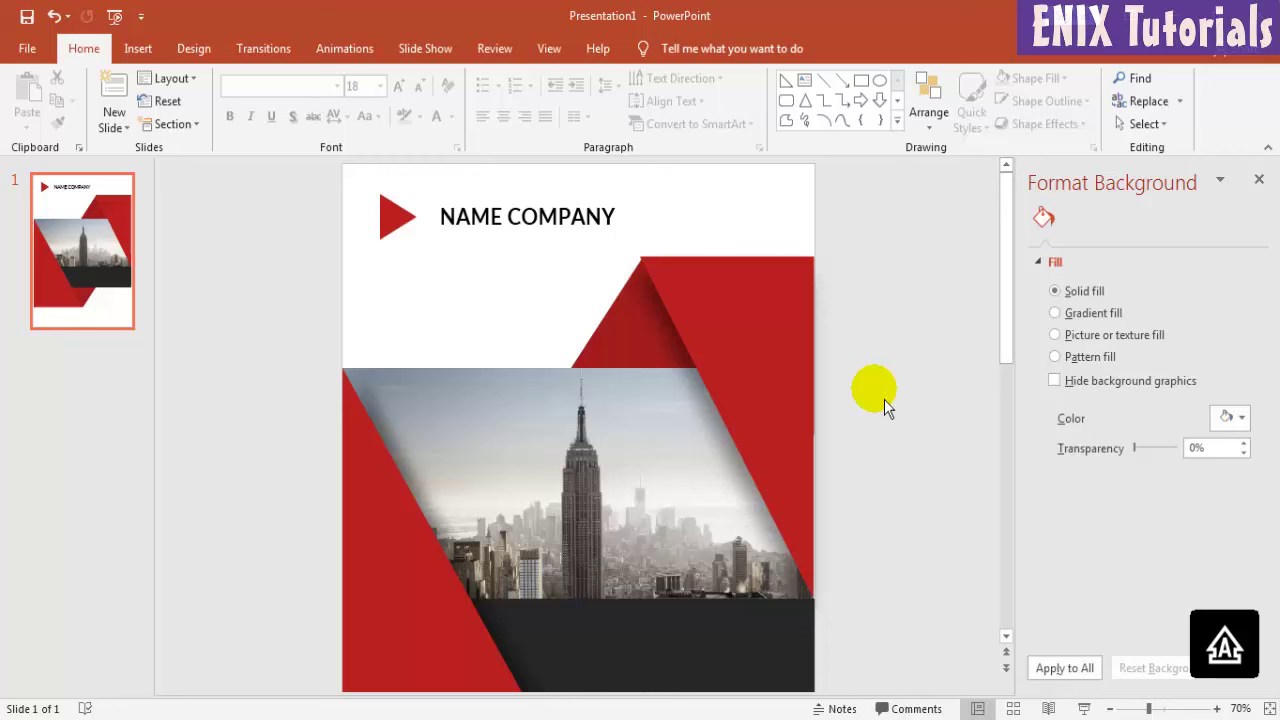
Nudge NAME COMPANY slightly left and reduce its font size from 24 to 20 pt.
left_click(458, 230)
left_click_drag(457, 232, 451, 234)
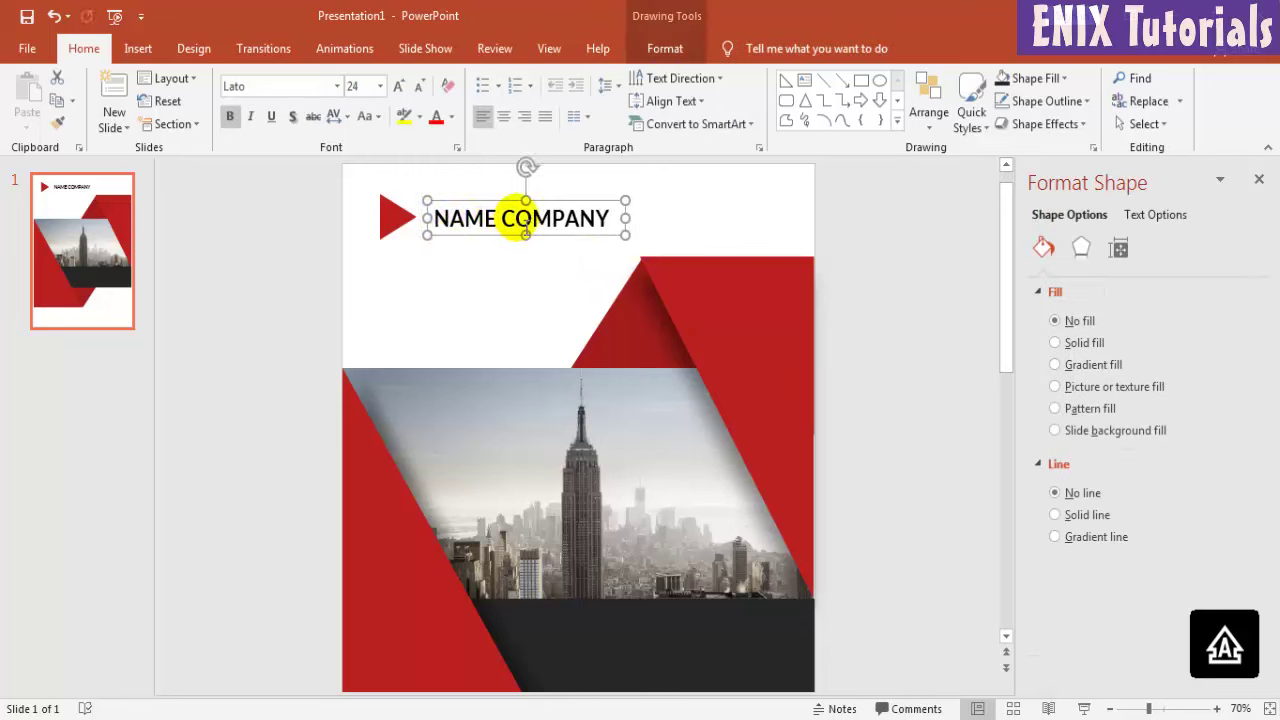
triple_click(524, 222)
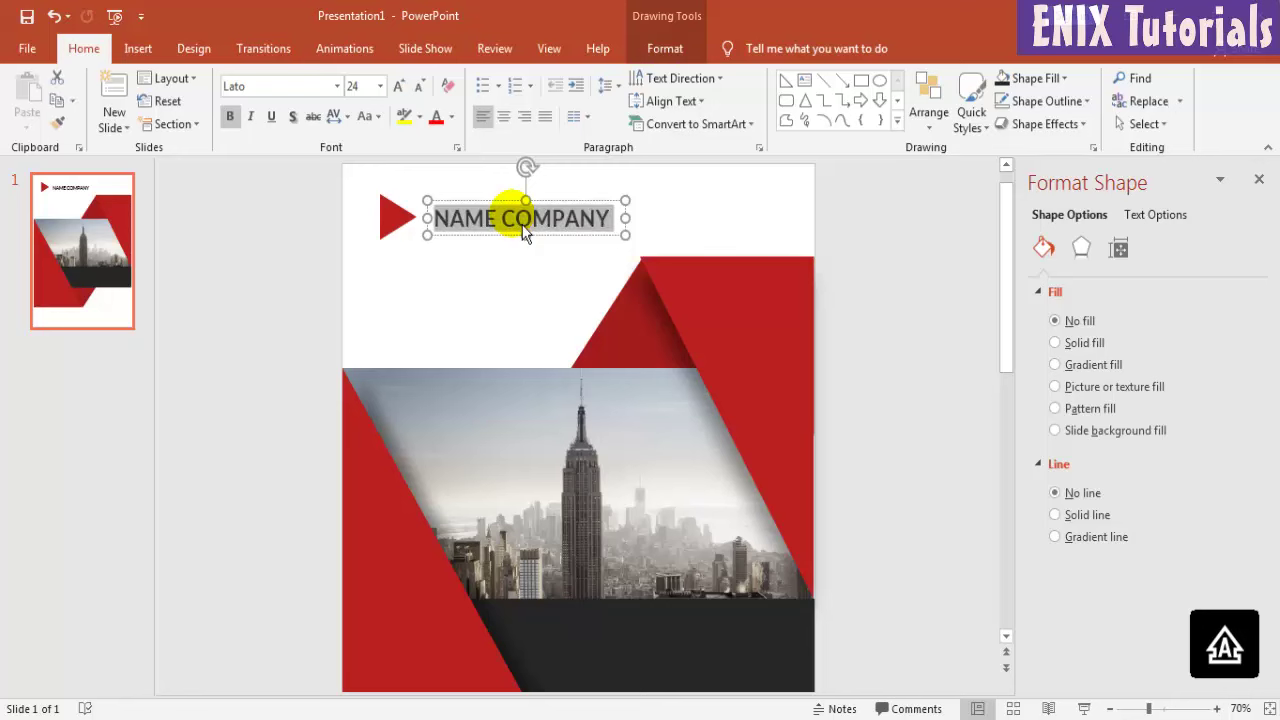
left_click(380, 86)
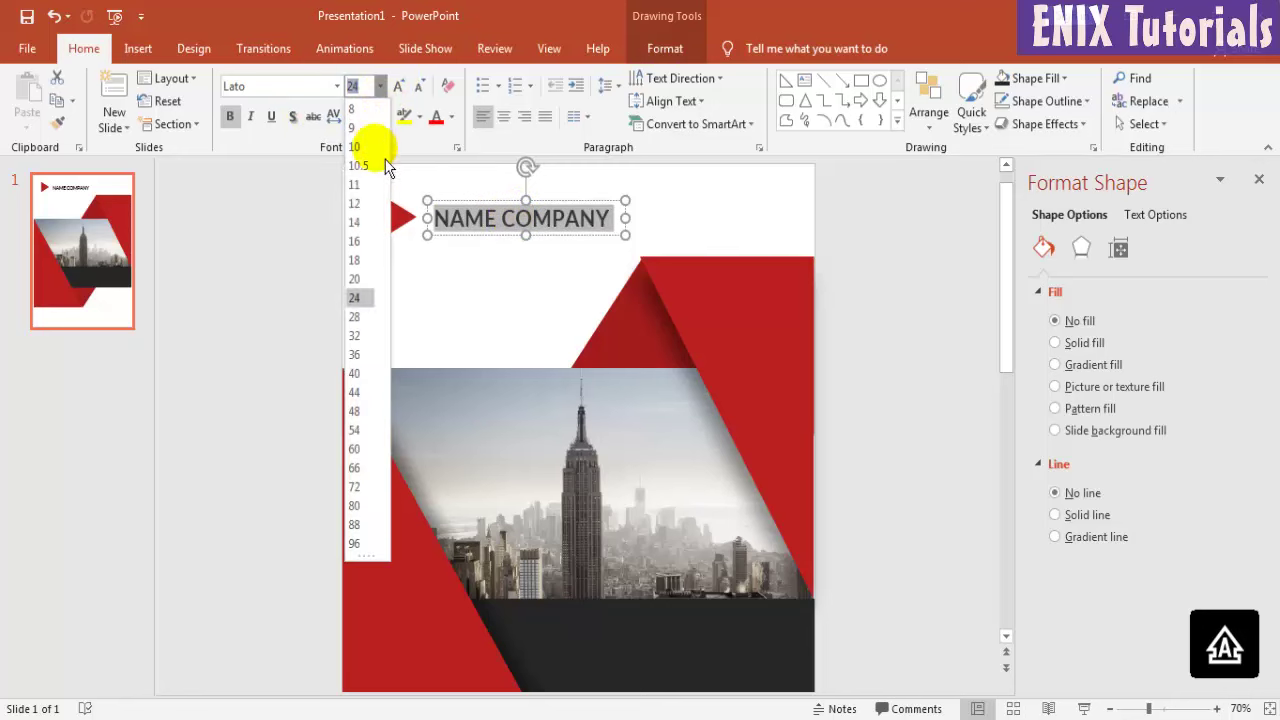
left_click(374, 289)
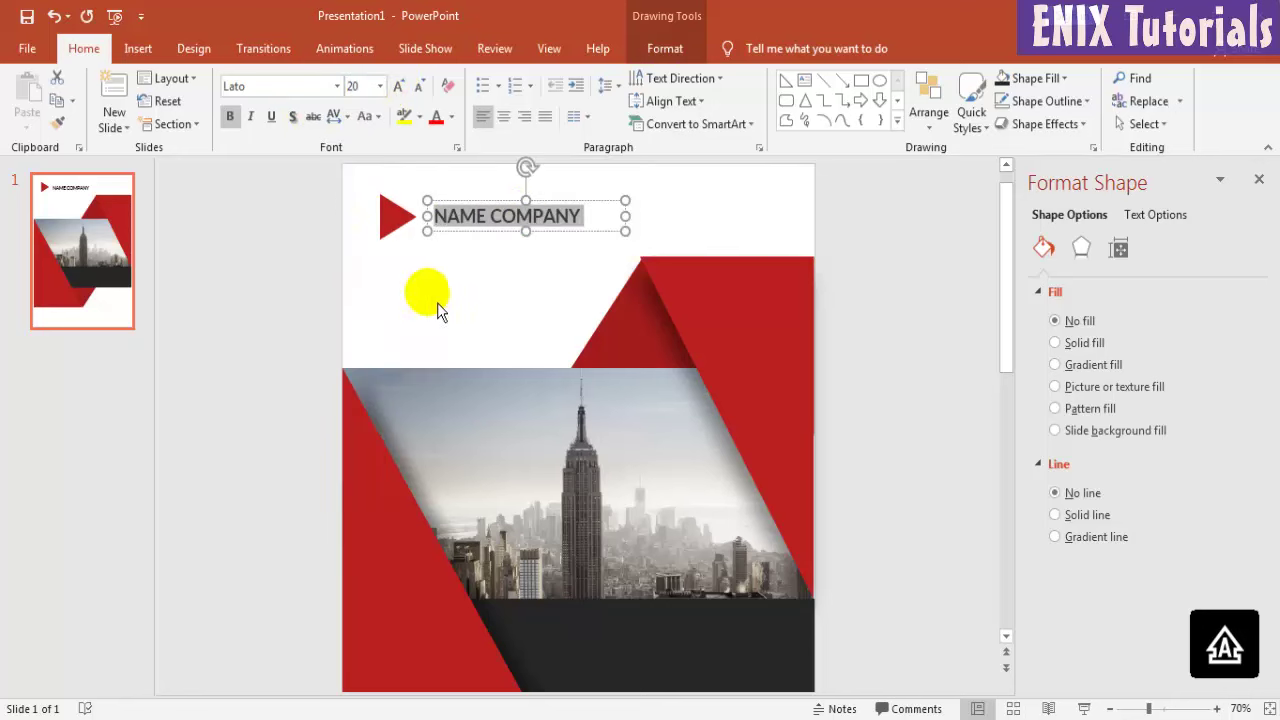
left_click(891, 356)
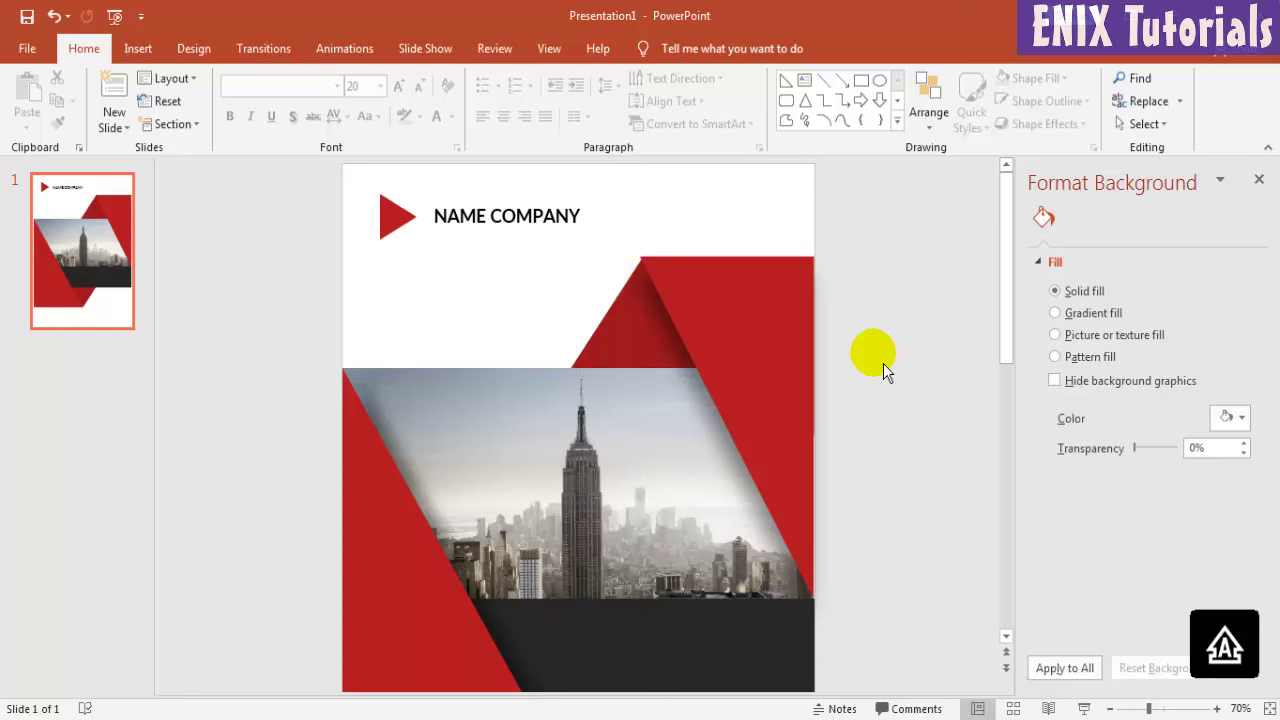
Add a text box below NAME COMPANY holding a pasted sample paragraph.
left_click(138, 48)
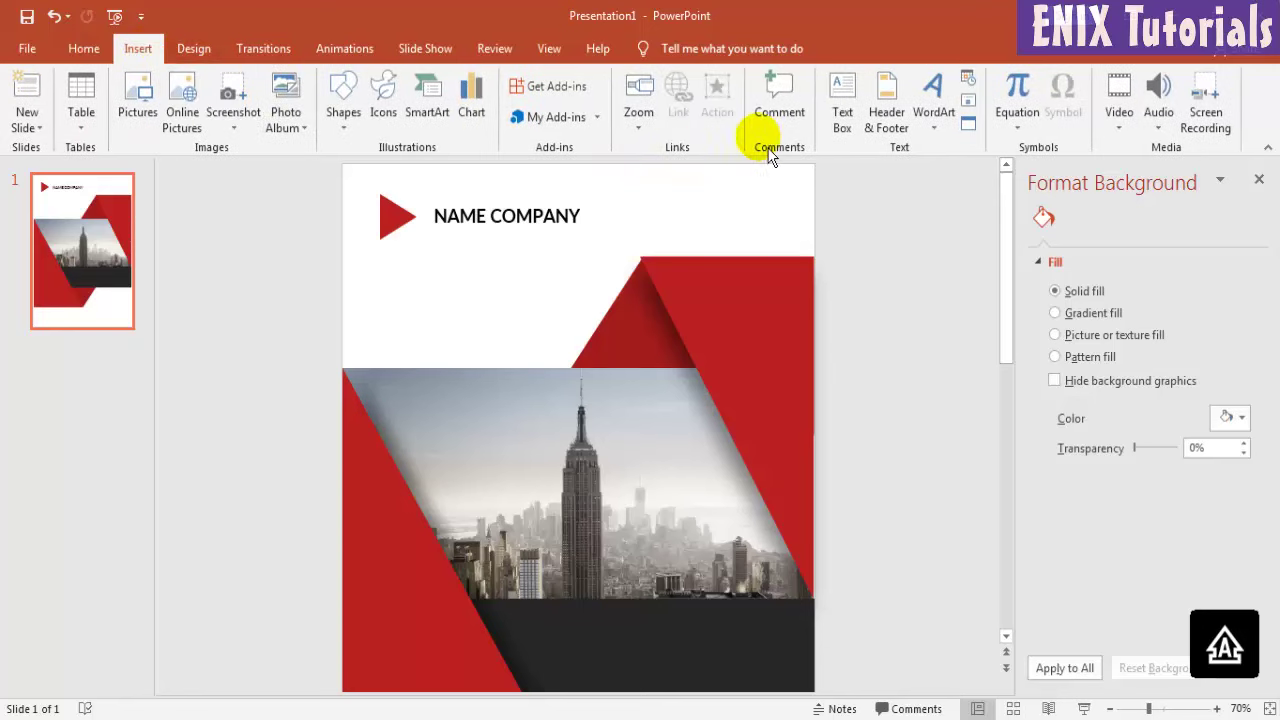
left_click(840, 110)
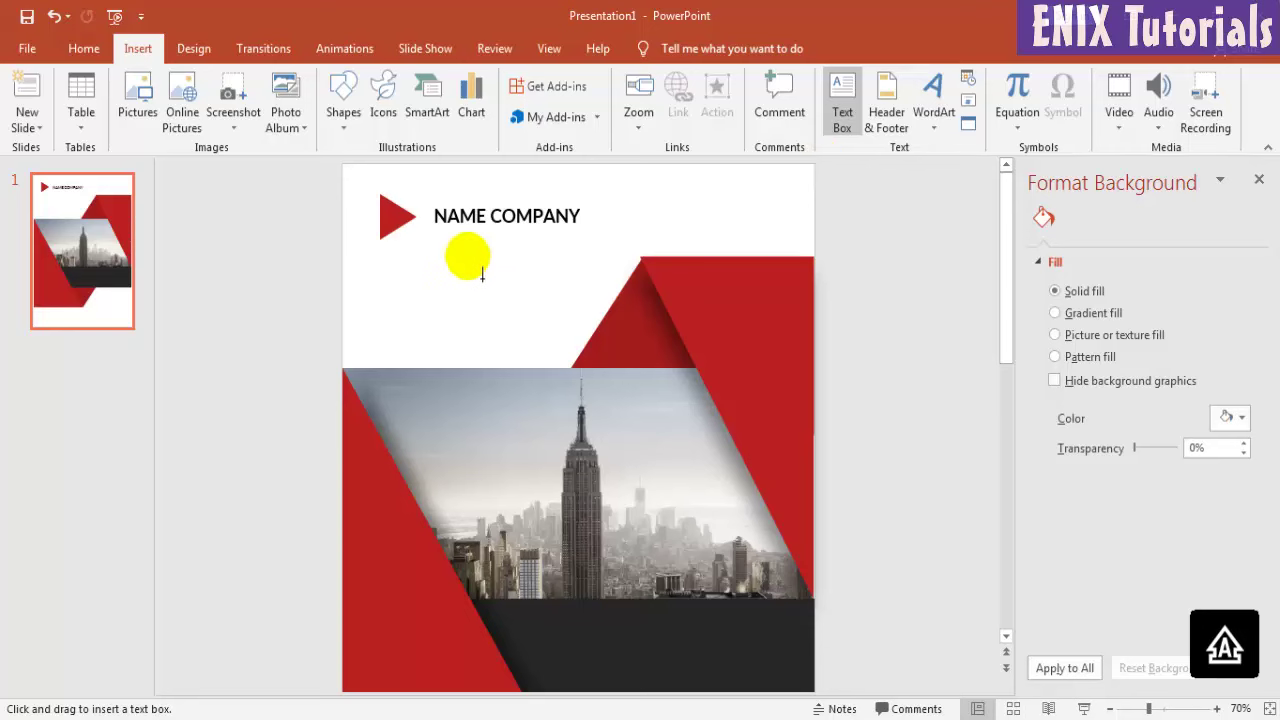
left_click_drag(427, 256, 578, 303)
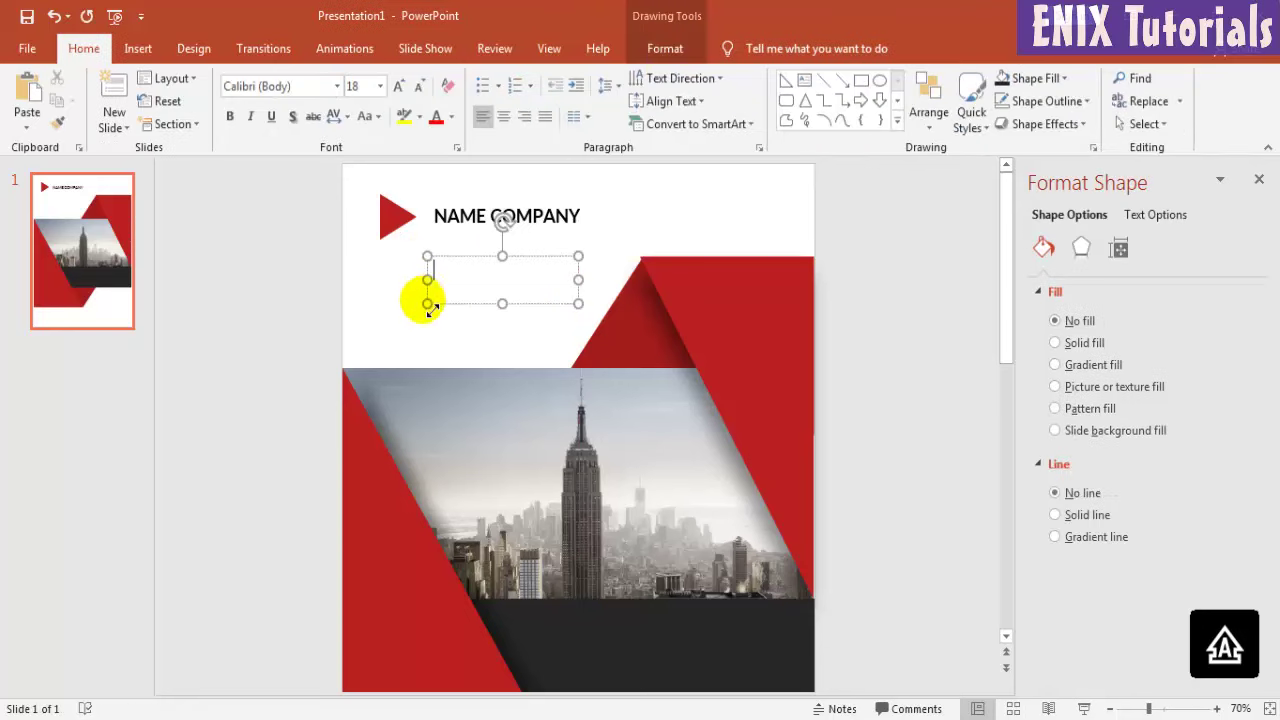
type("Internet computer tutorials can take the form of a screen recording (screencast), a written document")
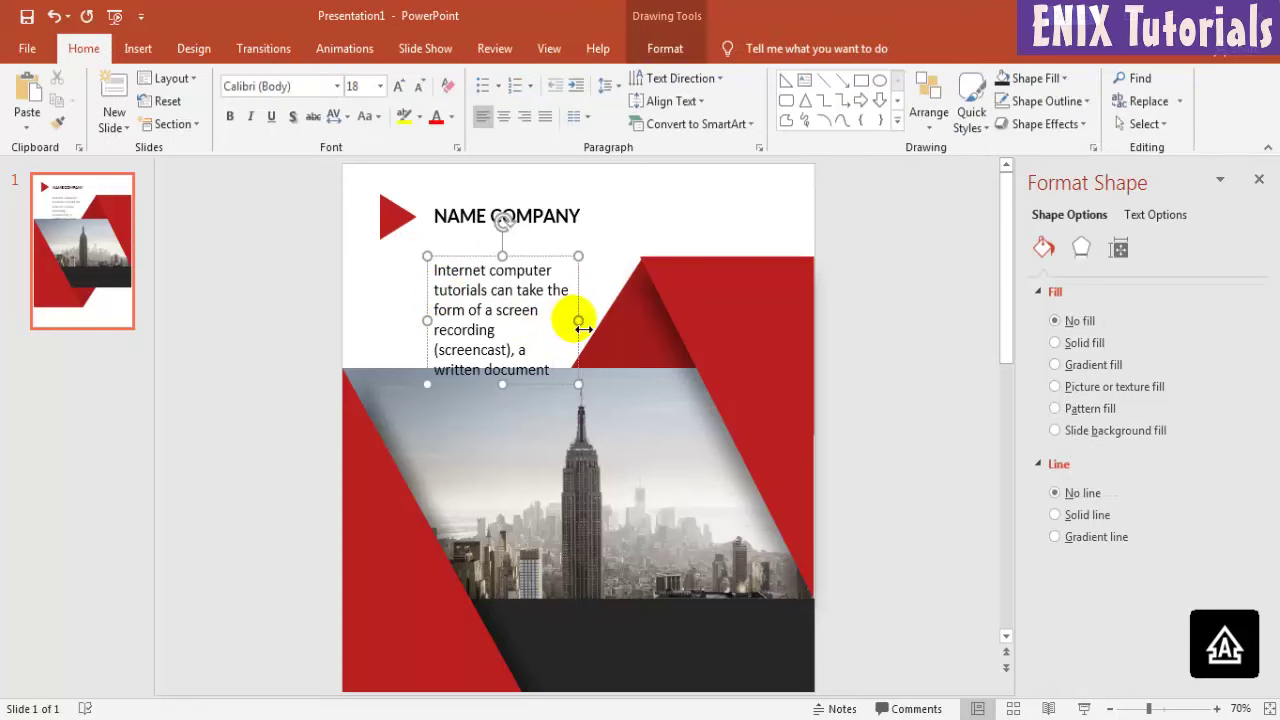
left_click_drag(578, 321, 640, 321)
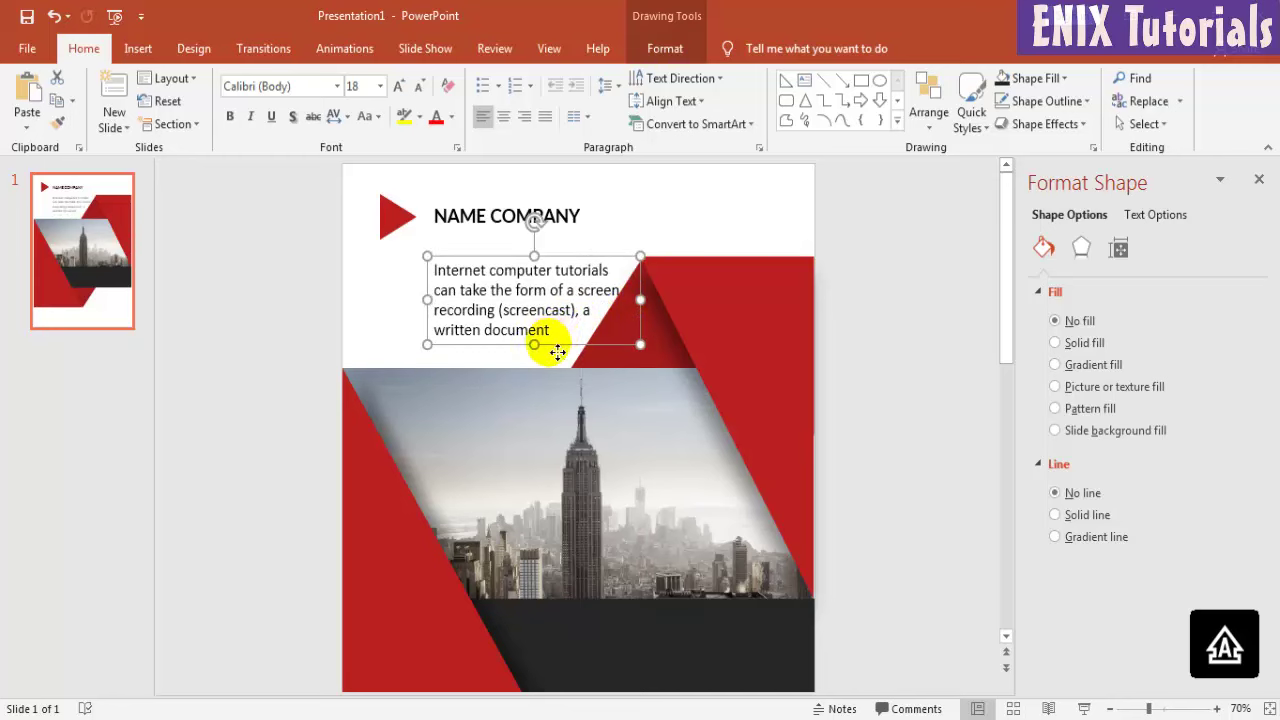
left_click_drag(557, 352, 482, 295)
Trim it to 'Internet computer tutorials can take the form of a screen recording' at 14 pt, under the name.
left_click(531, 315)
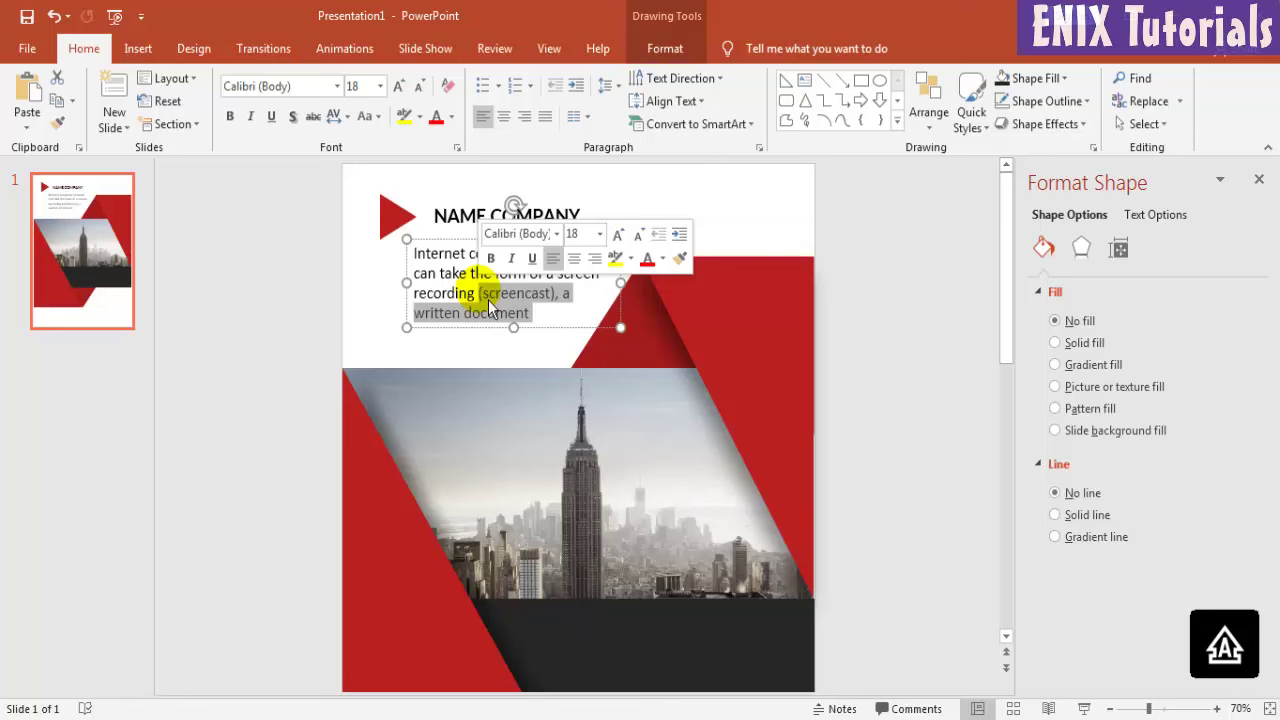
key("Delete")
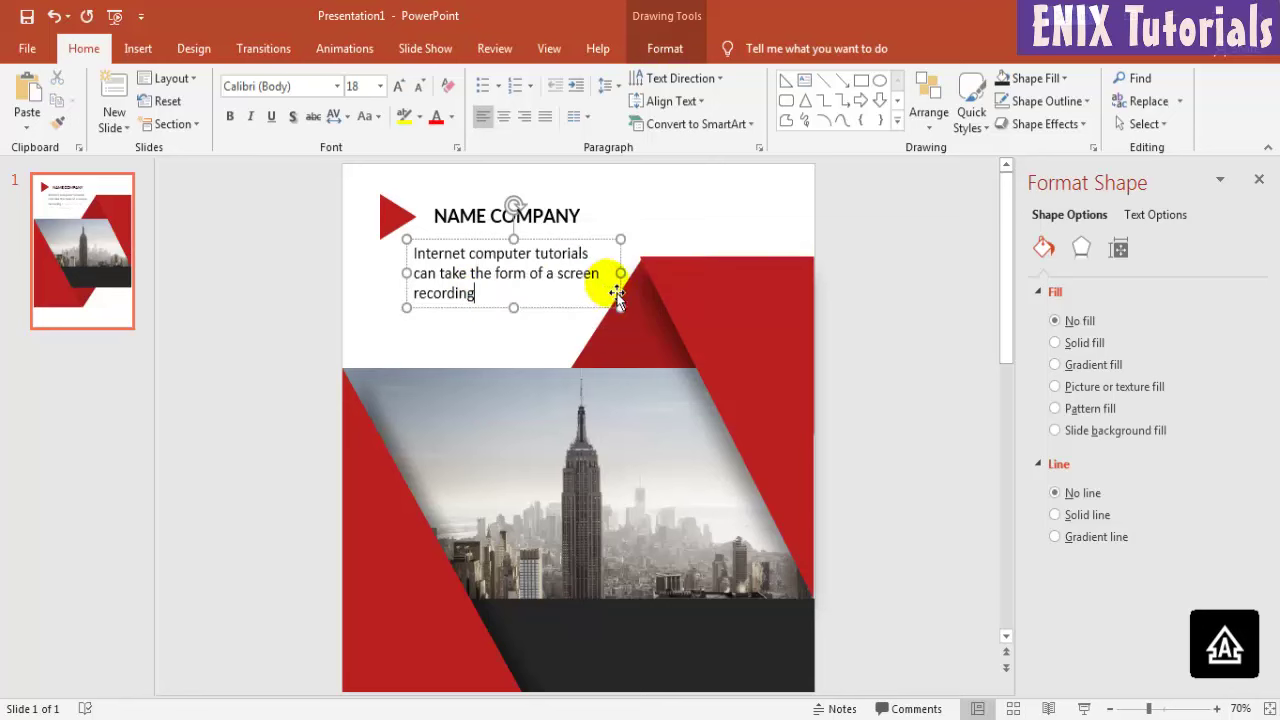
left_click_drag(628, 287, 633, 289)
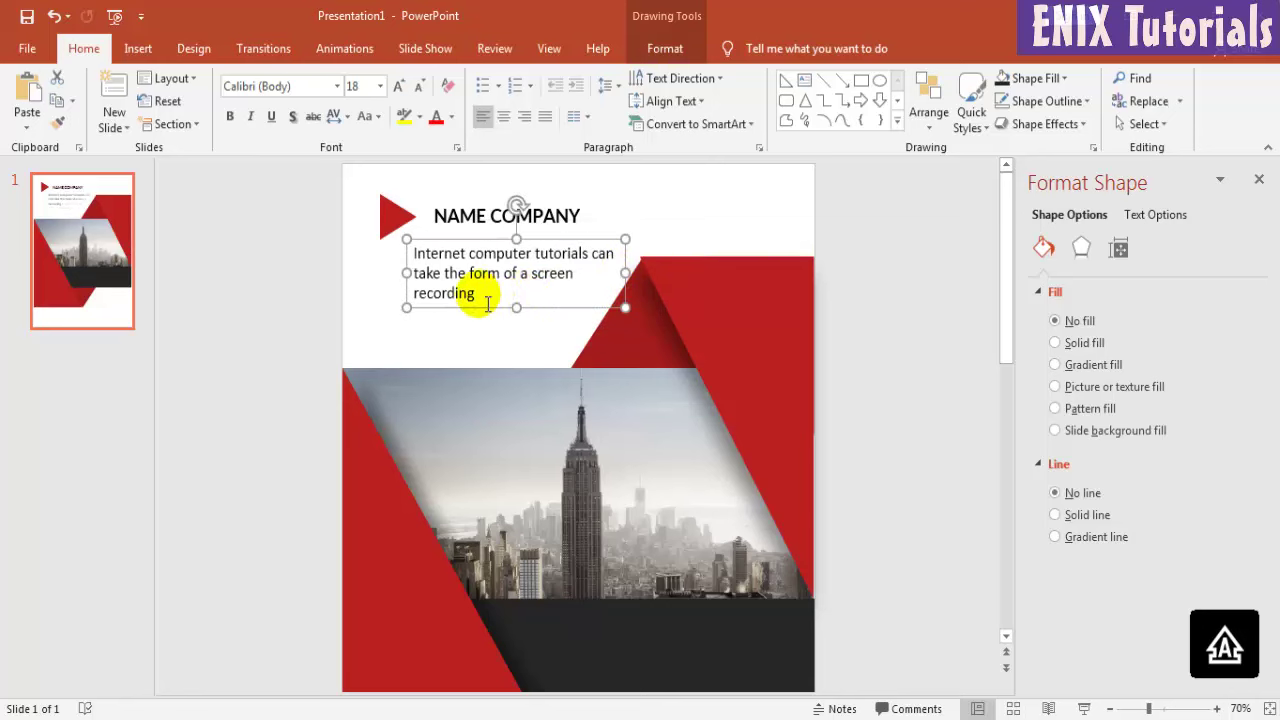
left_click_drag(486, 294, 385, 265)
left_click(381, 87)
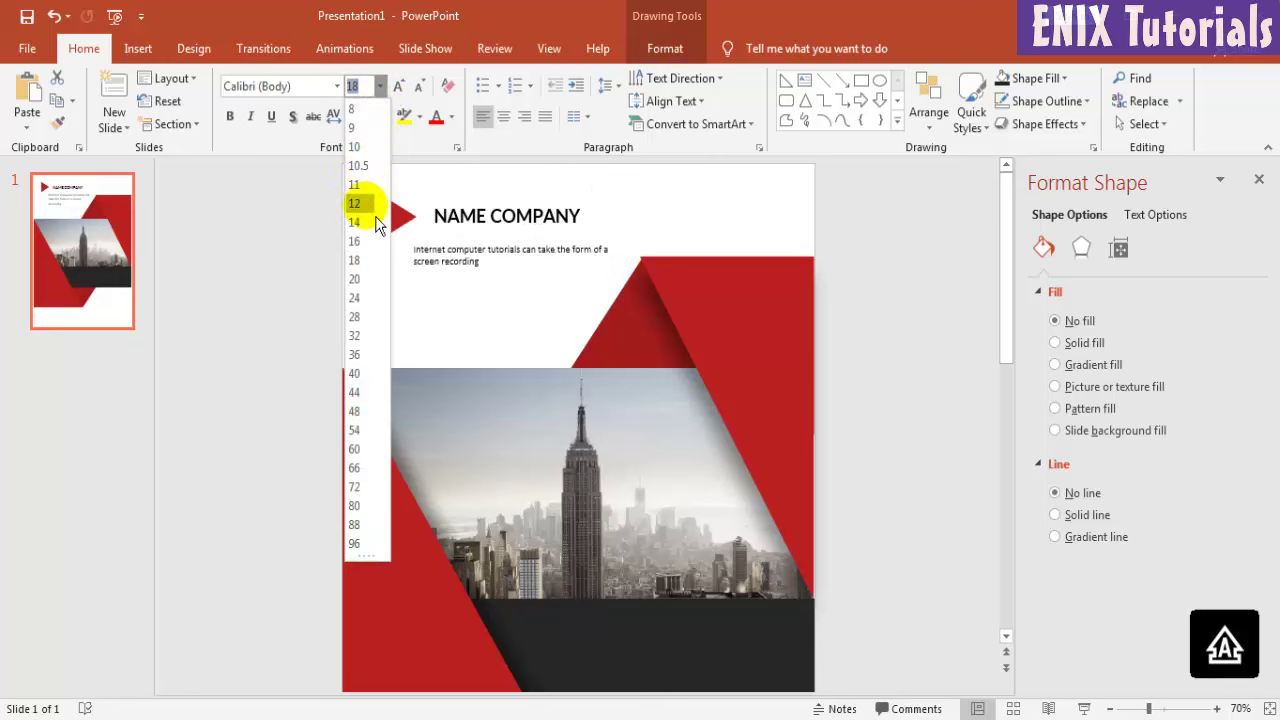
left_click(358, 225)
left_click_drag(566, 287, 585, 277)
left_click(951, 380)
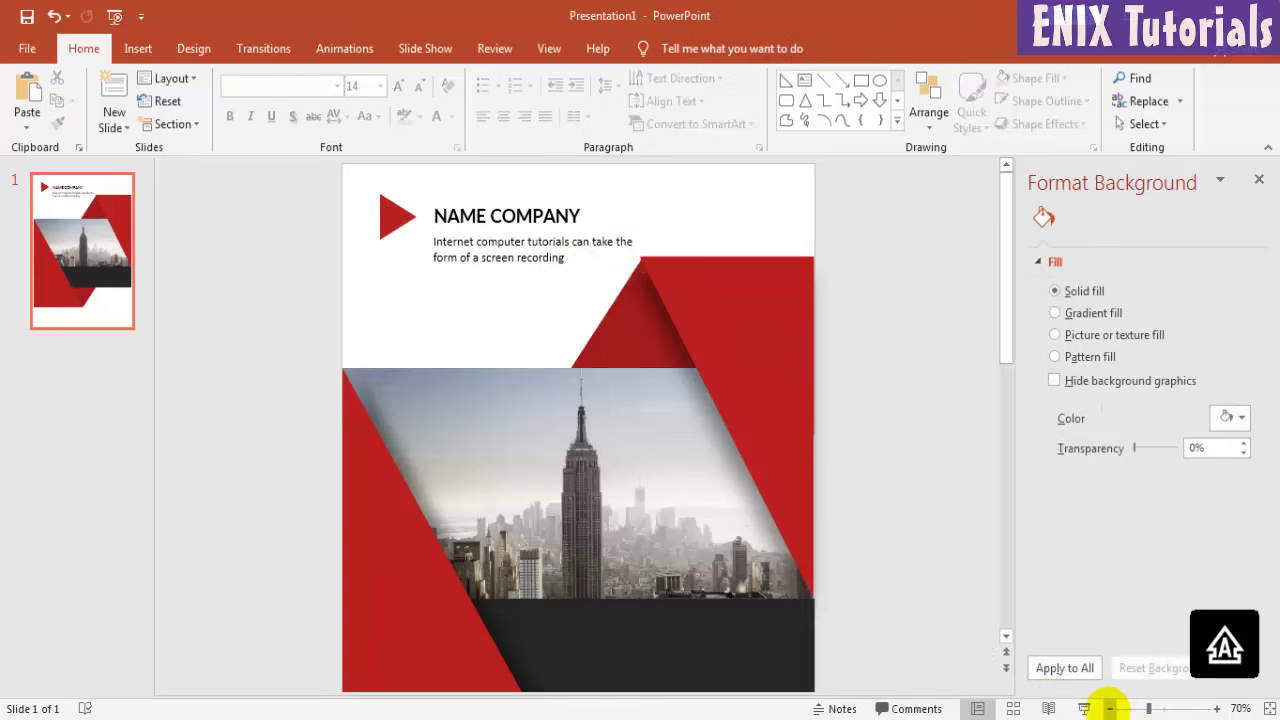
Add a white-text text box across the dark band and type TITLE HERE.
left_click(1109, 708)
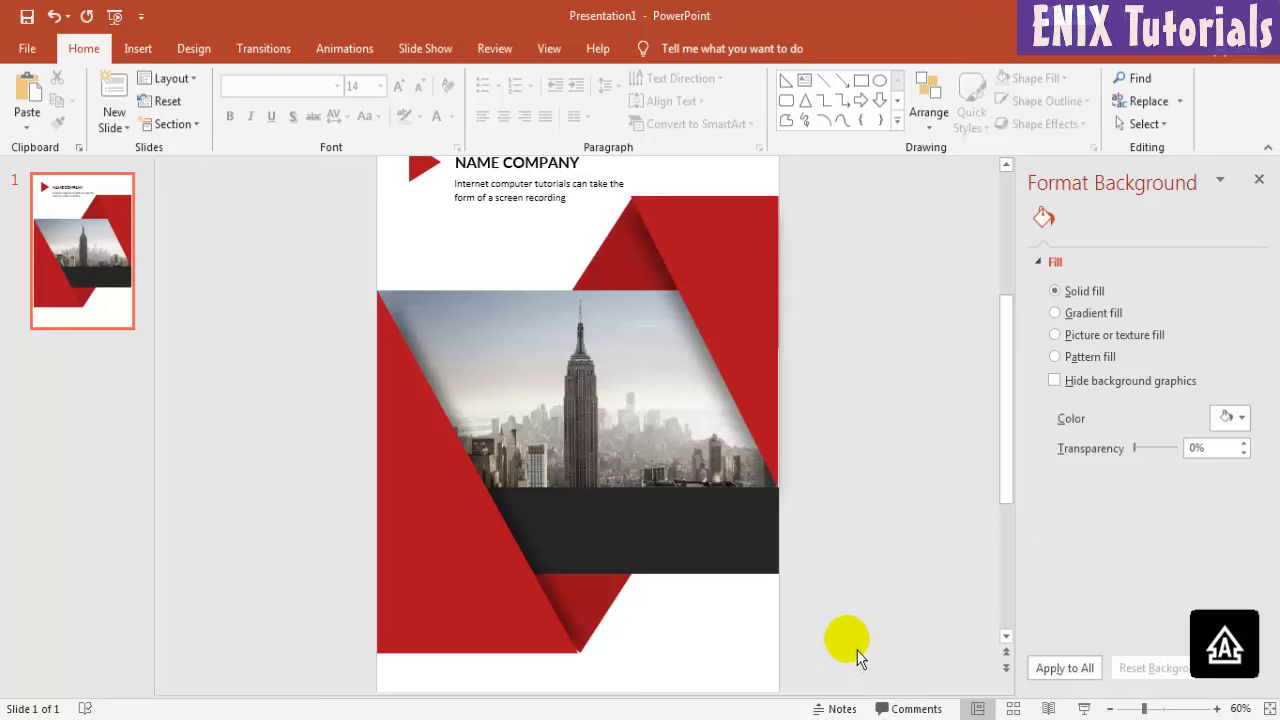
left_click(138, 48)
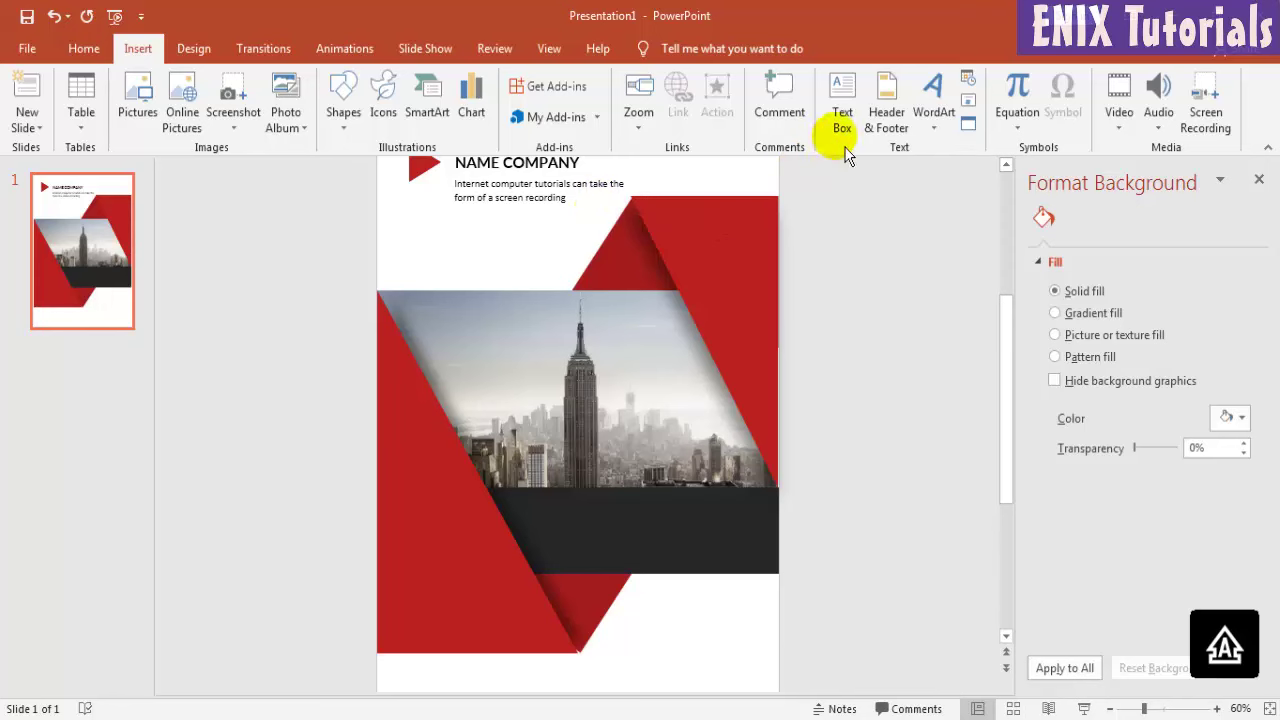
left_click(842, 120)
left_click_drag(549, 520, 757, 560)
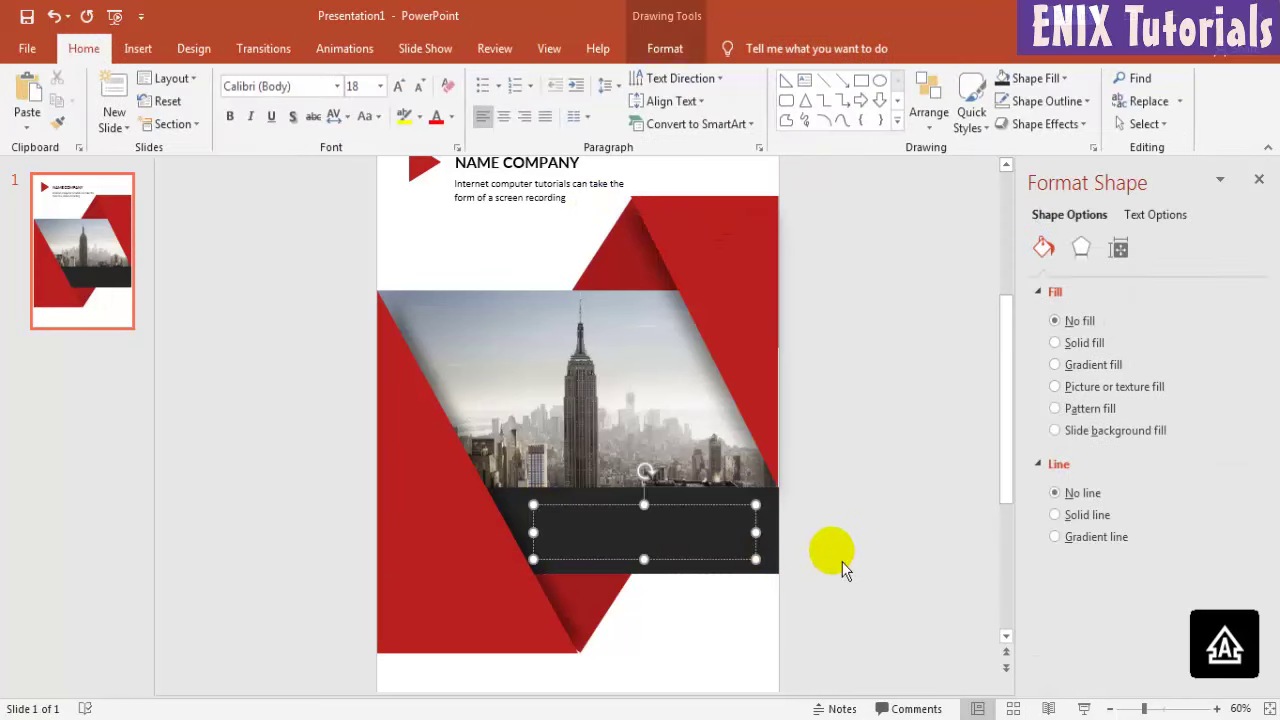
left_click(451, 116)
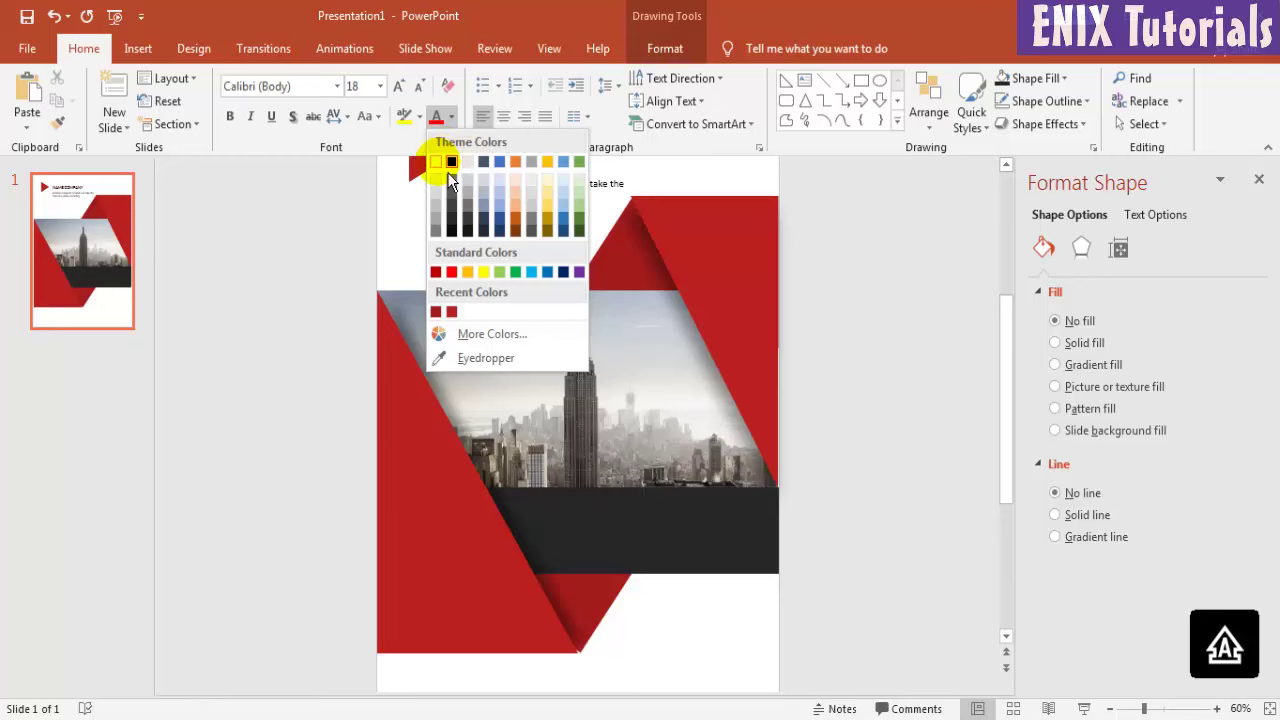
left_click(432, 158)
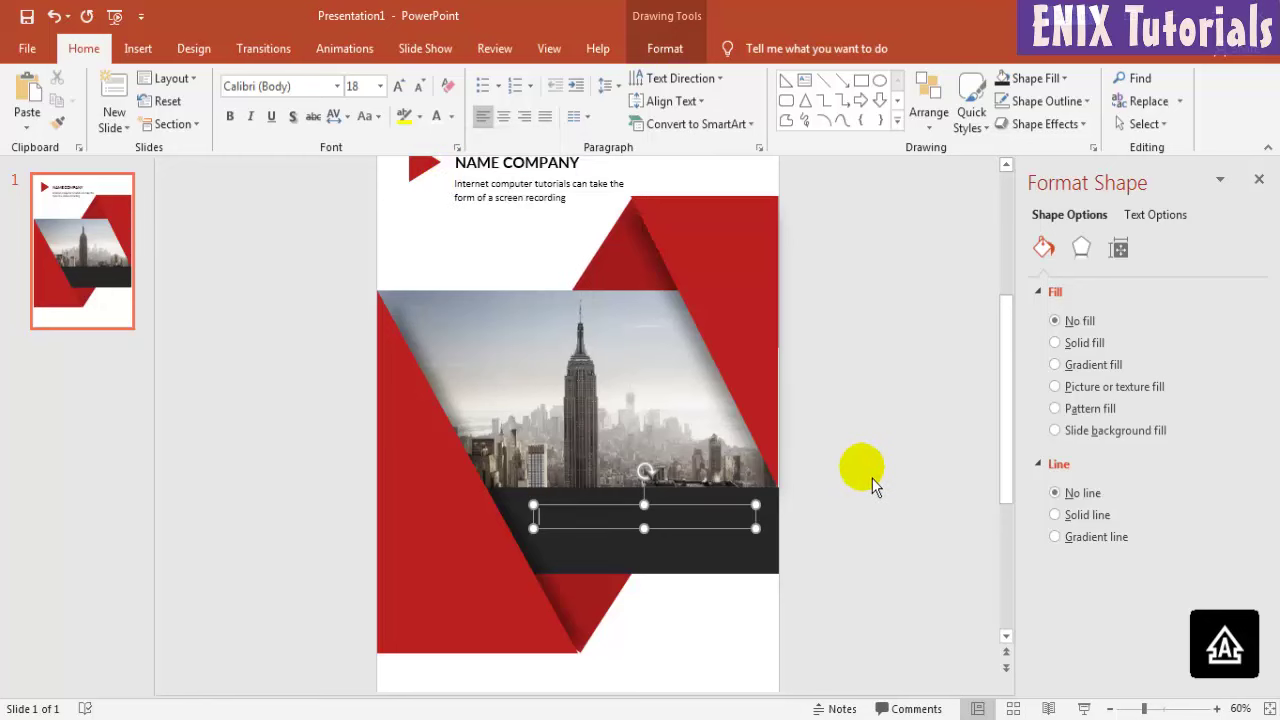
type("Th")
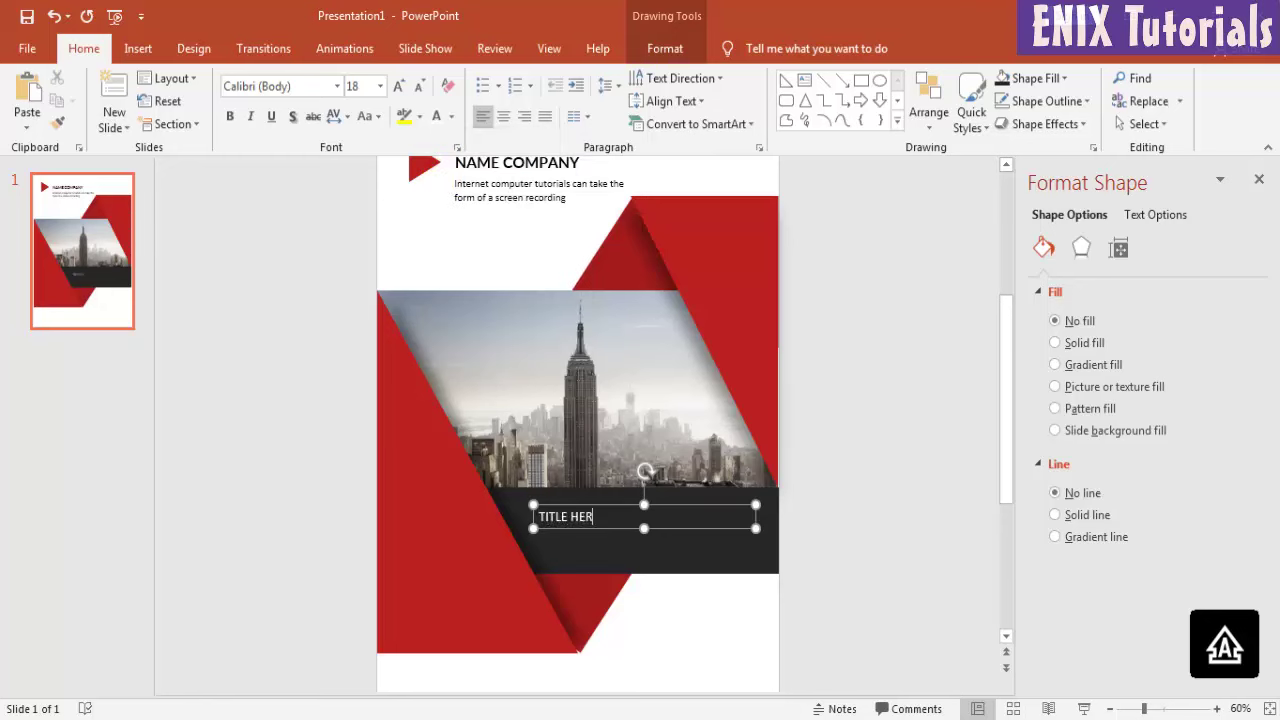
Enlarge TITLE HERE to 54 pt and nudge it up within the dark band.
key("ctrl+a")
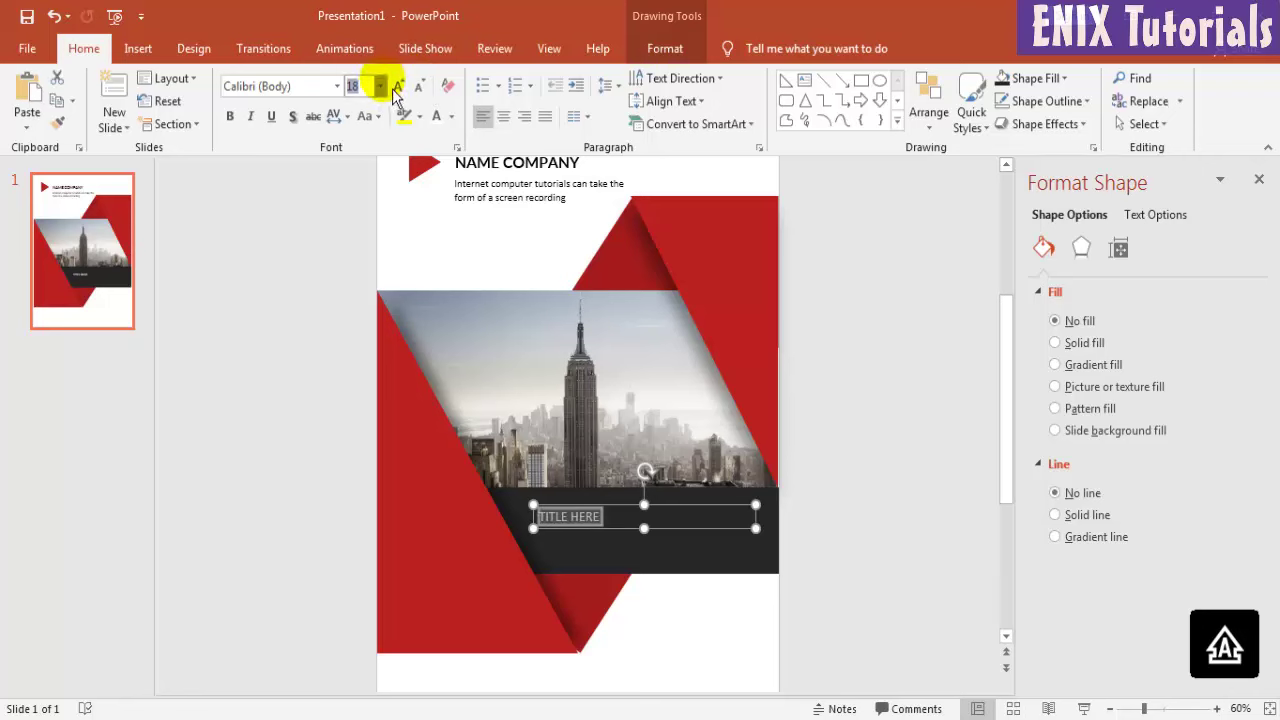
left_click(380, 86)
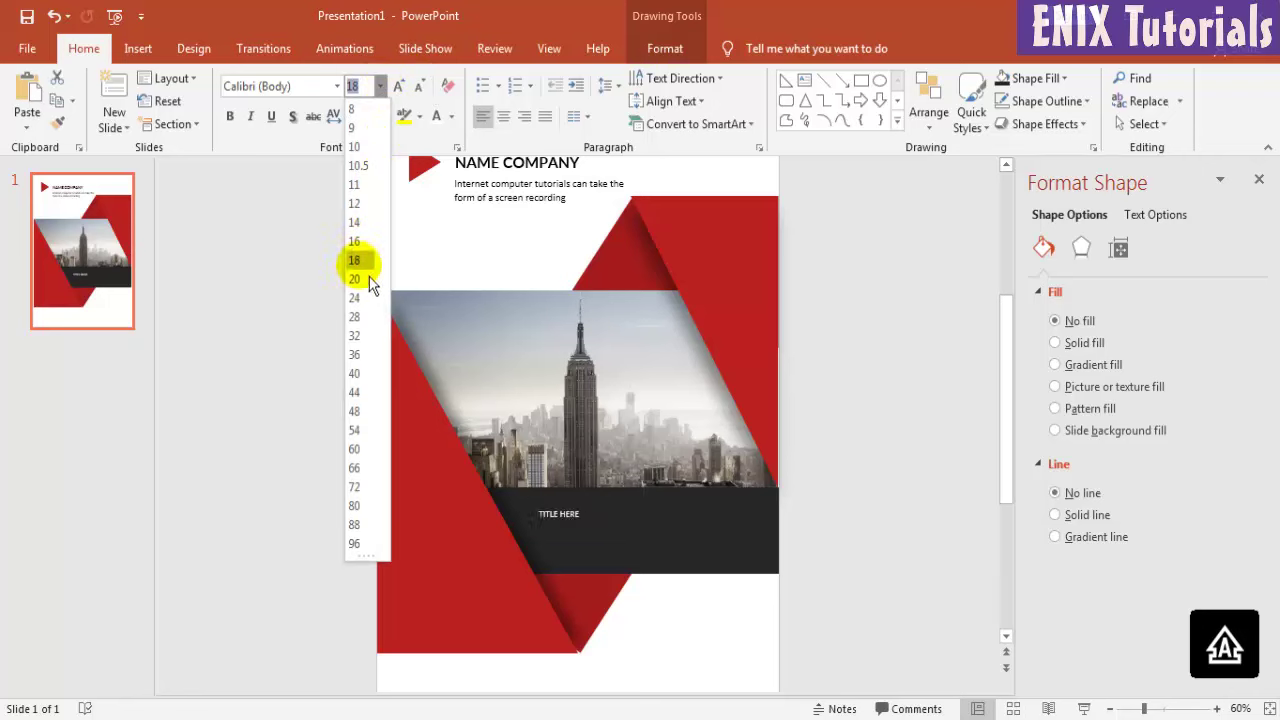
left_click(355, 430)
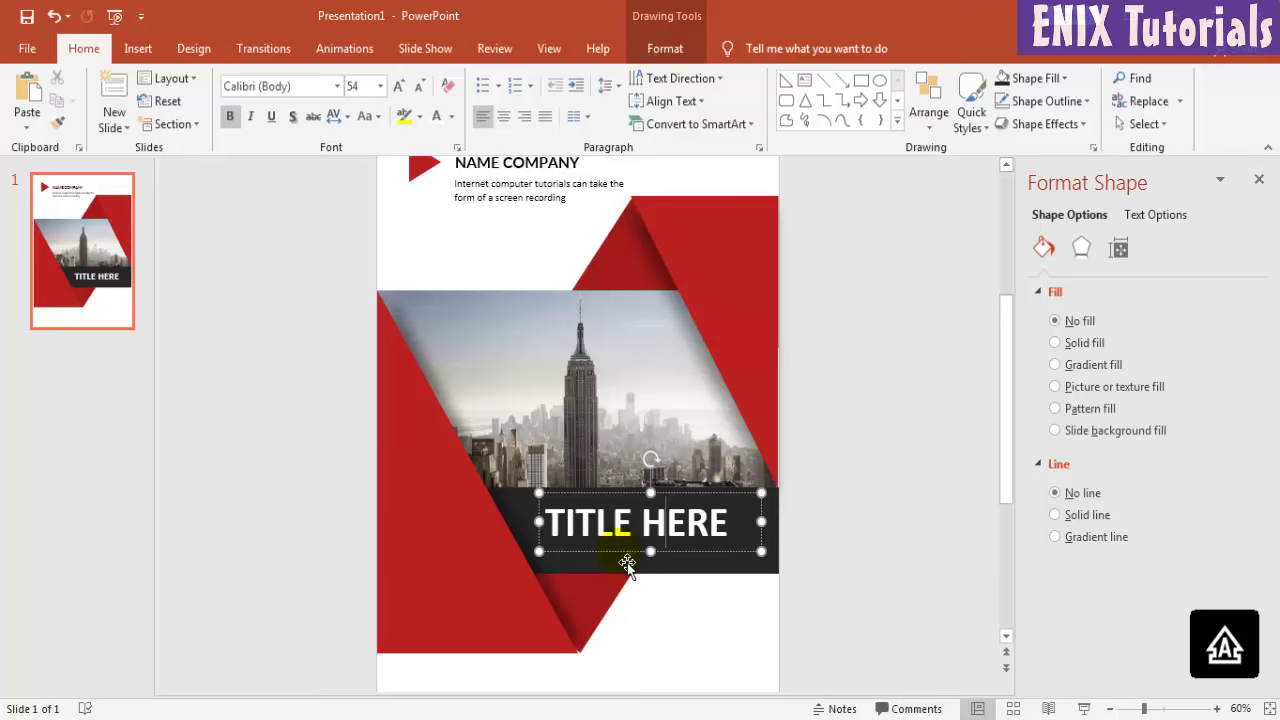
left_click_drag(623, 563, 626, 551)
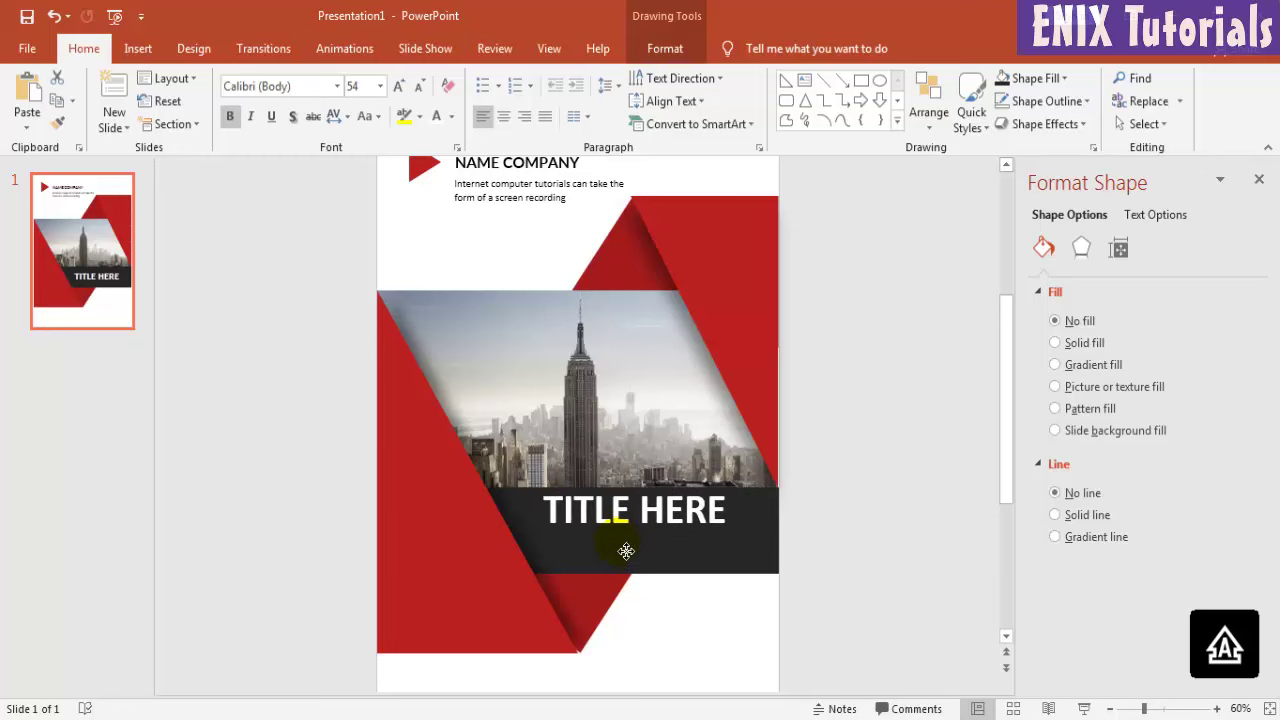
left_click(860, 536)
left_click(146, 54)
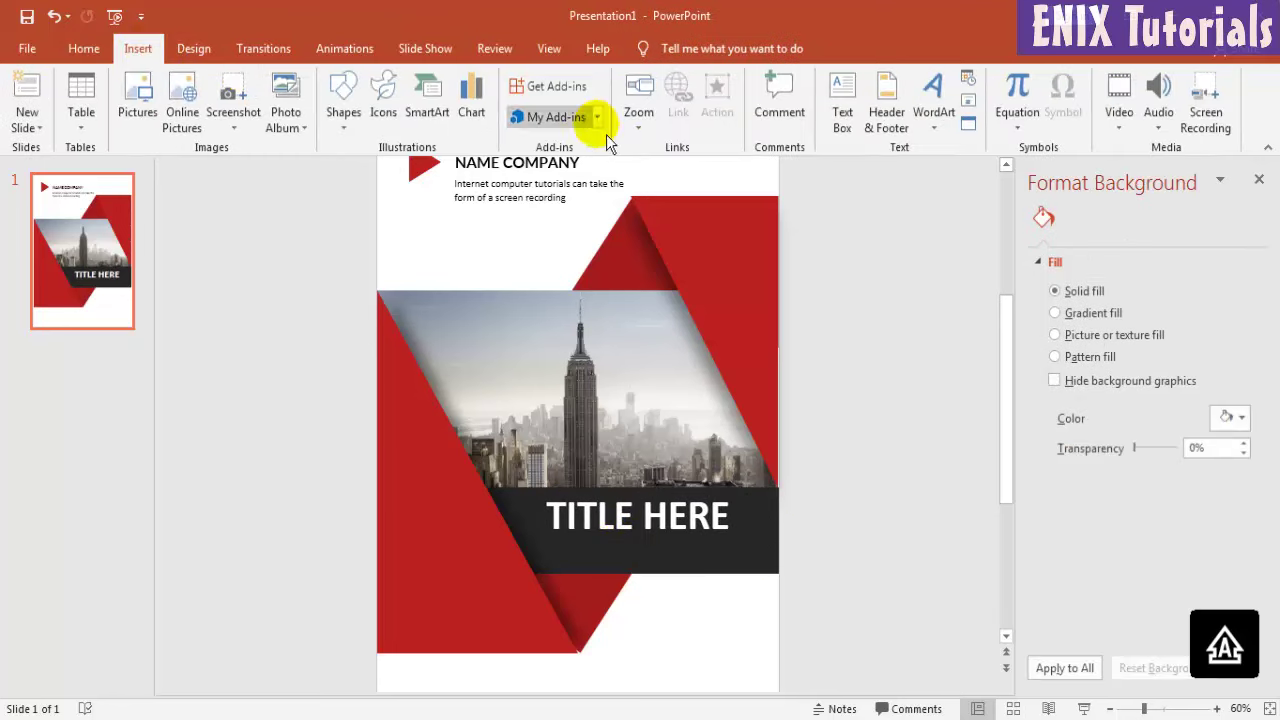